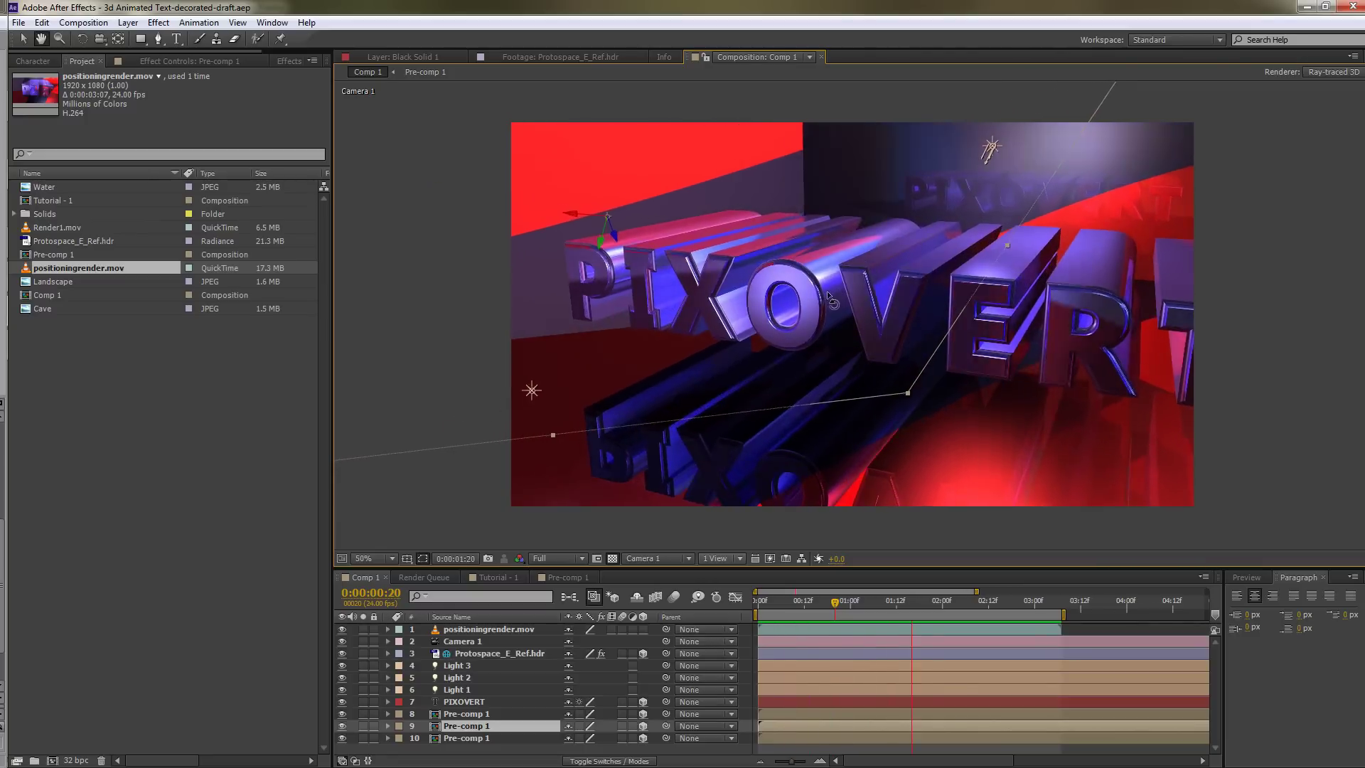
Step: Stop the Camera 1 preview at 0:00:02:09 and switch to the Rotation tool
key("w")
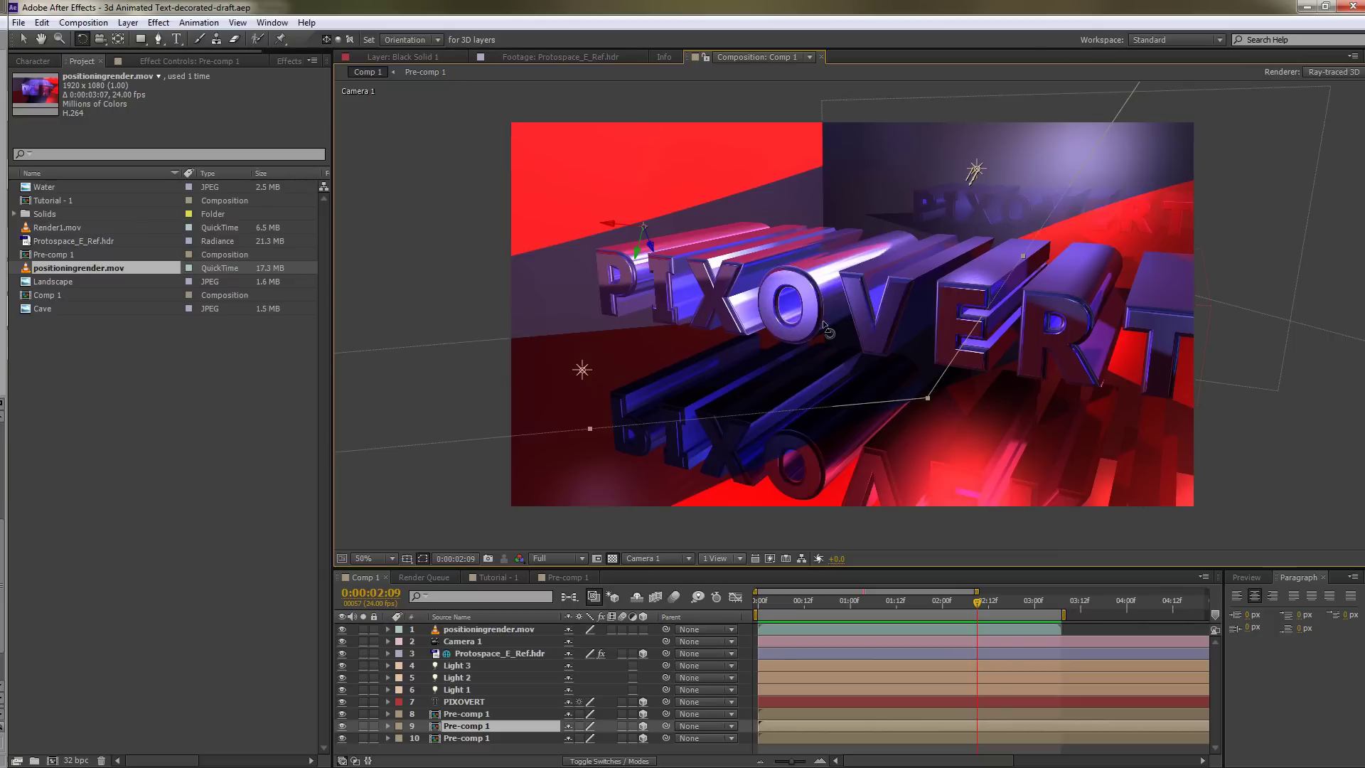
Step: Zoom the viewer to 50% and scrub the Camera 1 move from the start to around two seconds
scroll(822, 320, "down", 4)
scroll(874, 329, "up", 2)
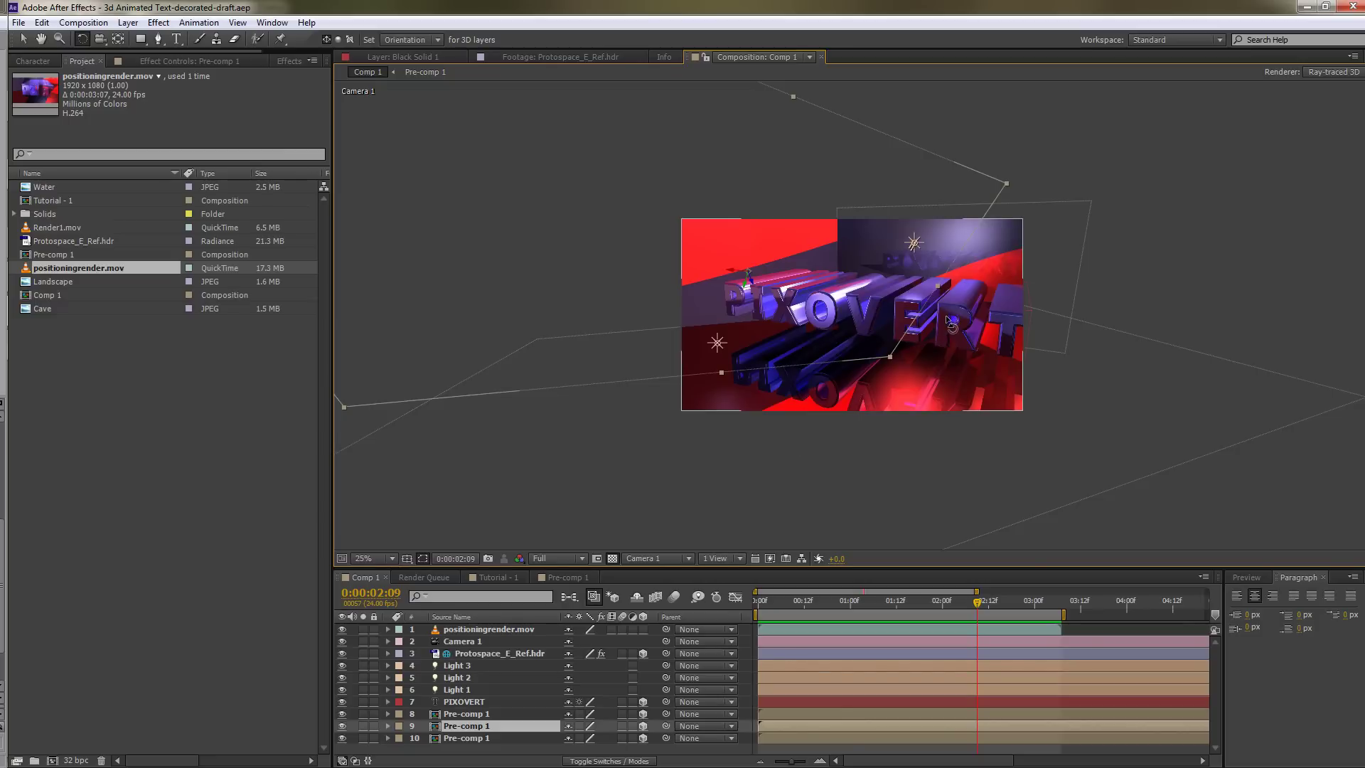
left_click_drag(977, 613, 923, 604)
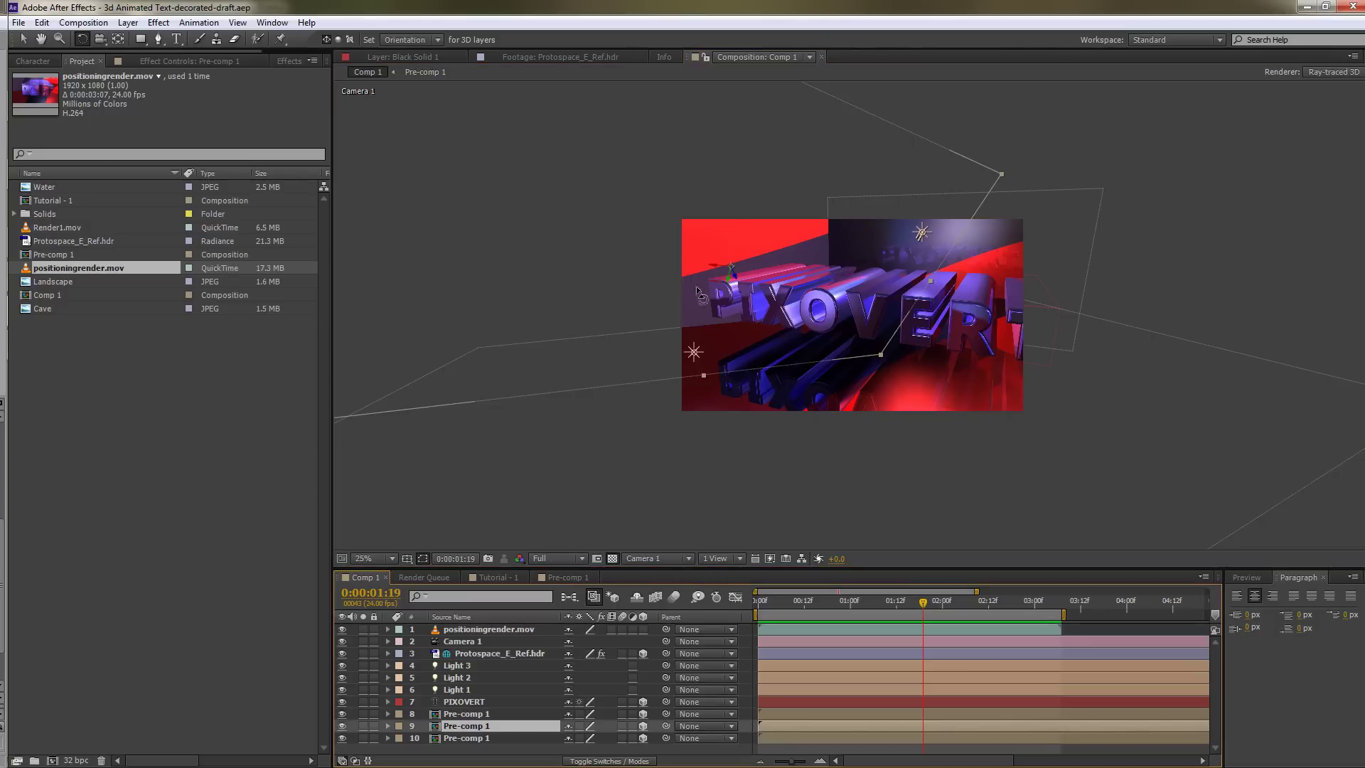
key("period")
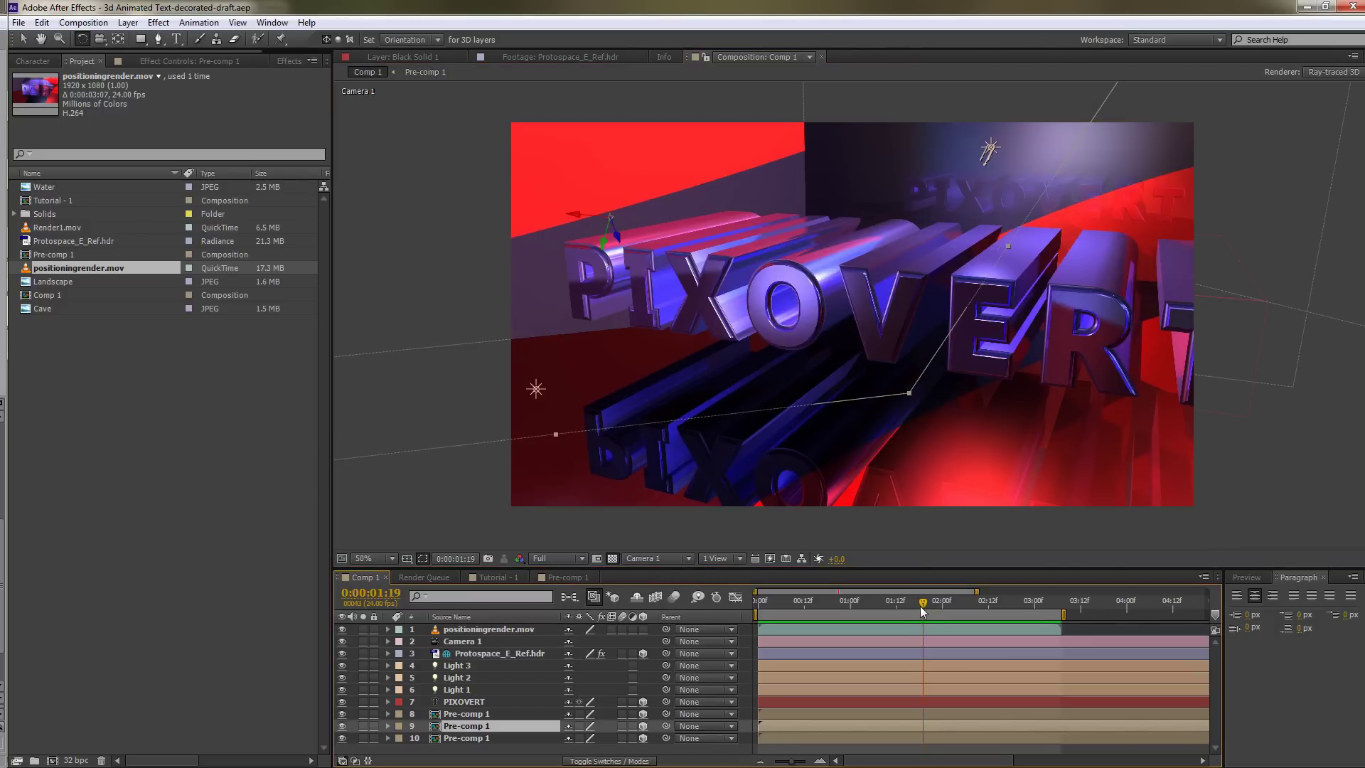
left_click_drag(922, 611, 966, 601)
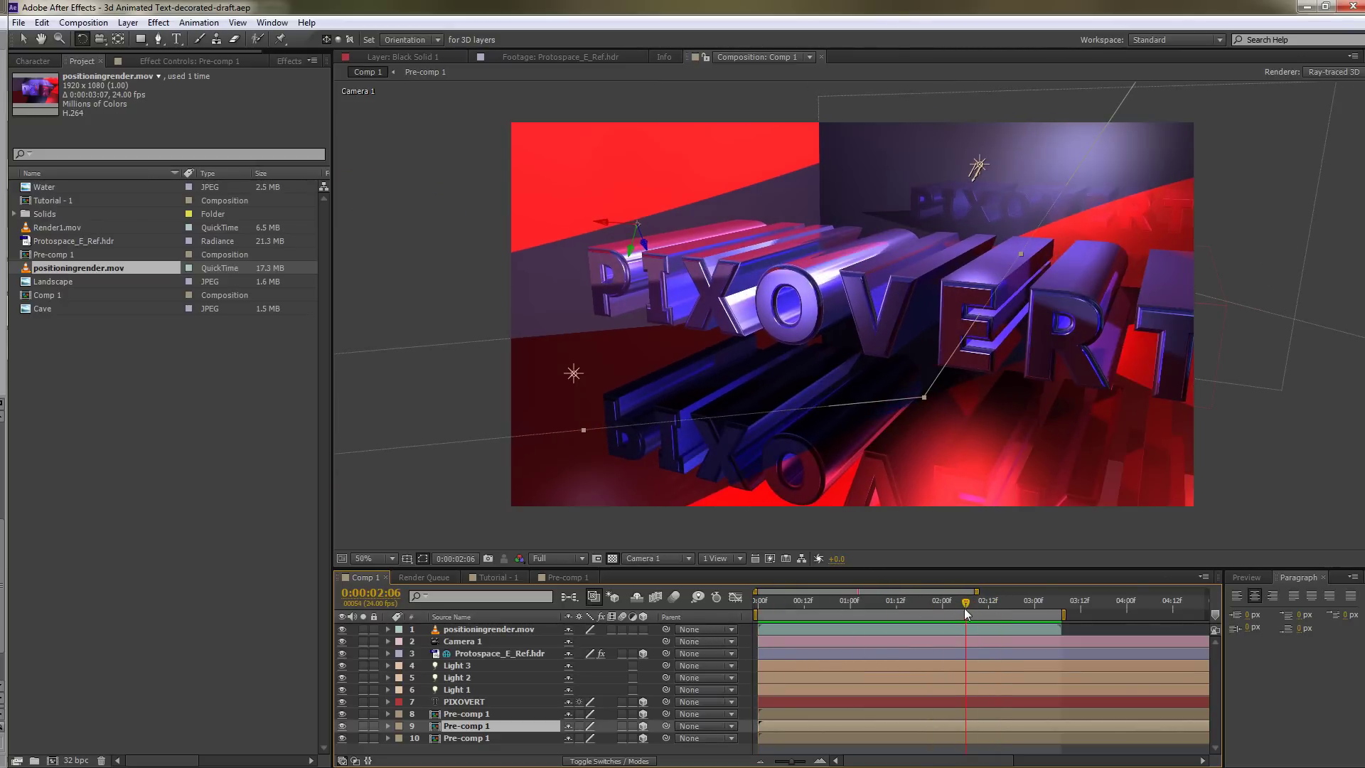
mouse_move(965, 611)
left_mouse_down()
mouse_move(702, 622)
mouse_move(887, 597)
mouse_move(1038, 602)
mouse_move(985, 602)
left_mouse_up()
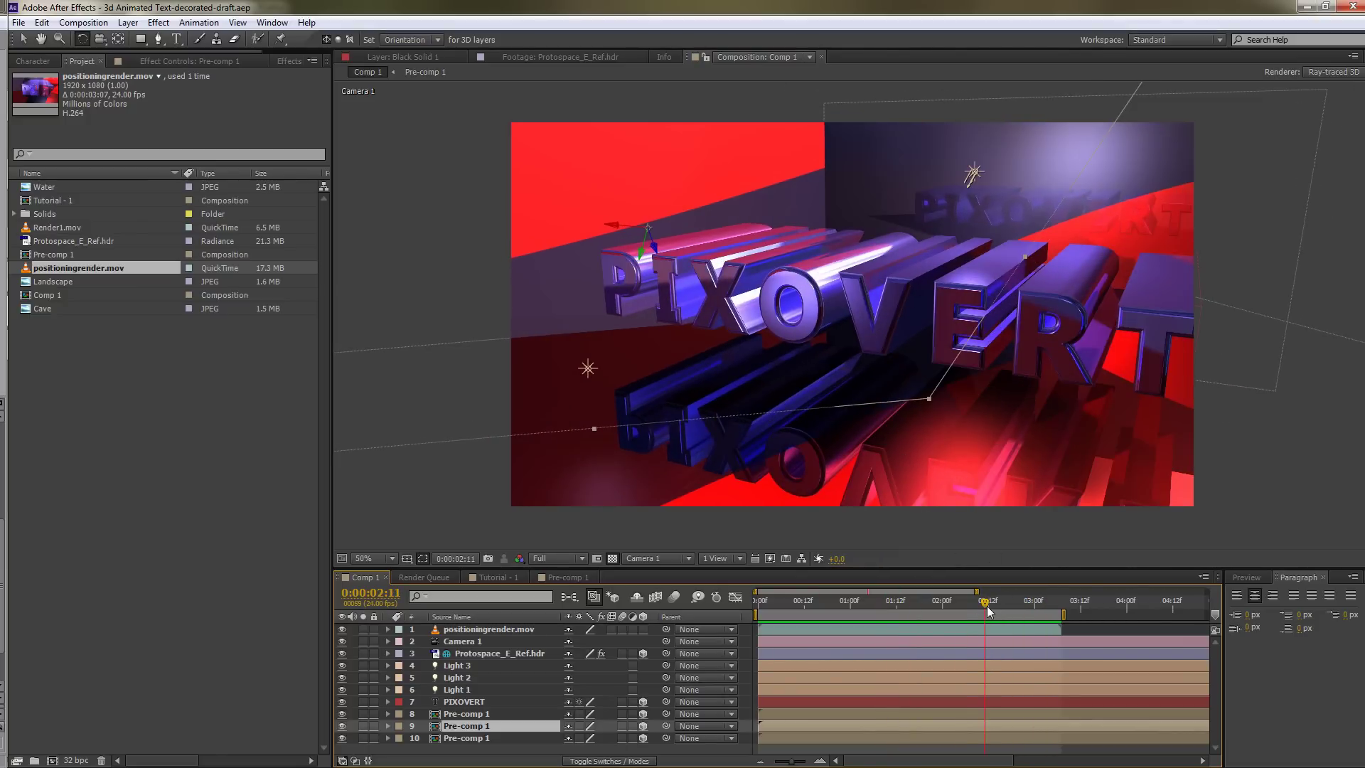
left_click_drag(989, 611, 854, 603)
Step: Check the camera angle near 0:00:00:15 and make the timeline panel taller
scroll(733, 513, "down", 2)
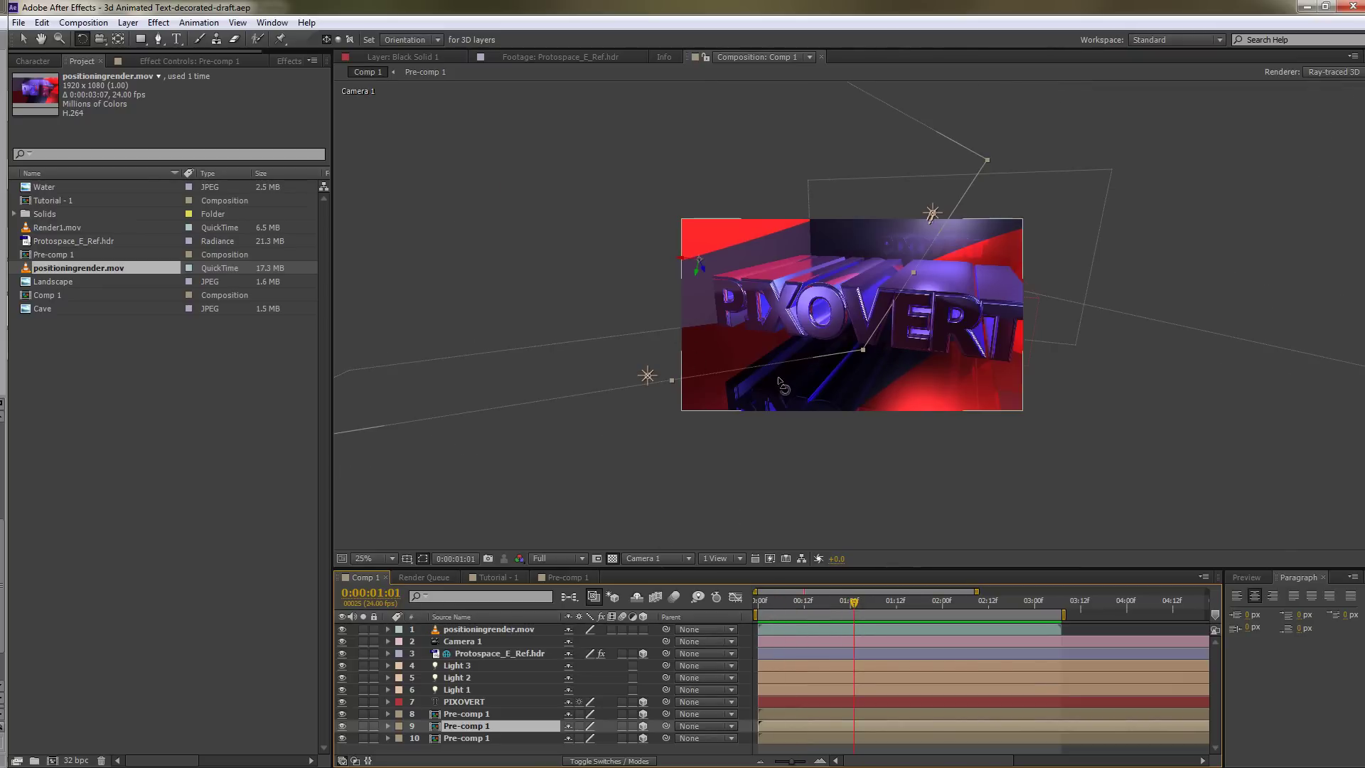
scroll(929, 390, "up", 2)
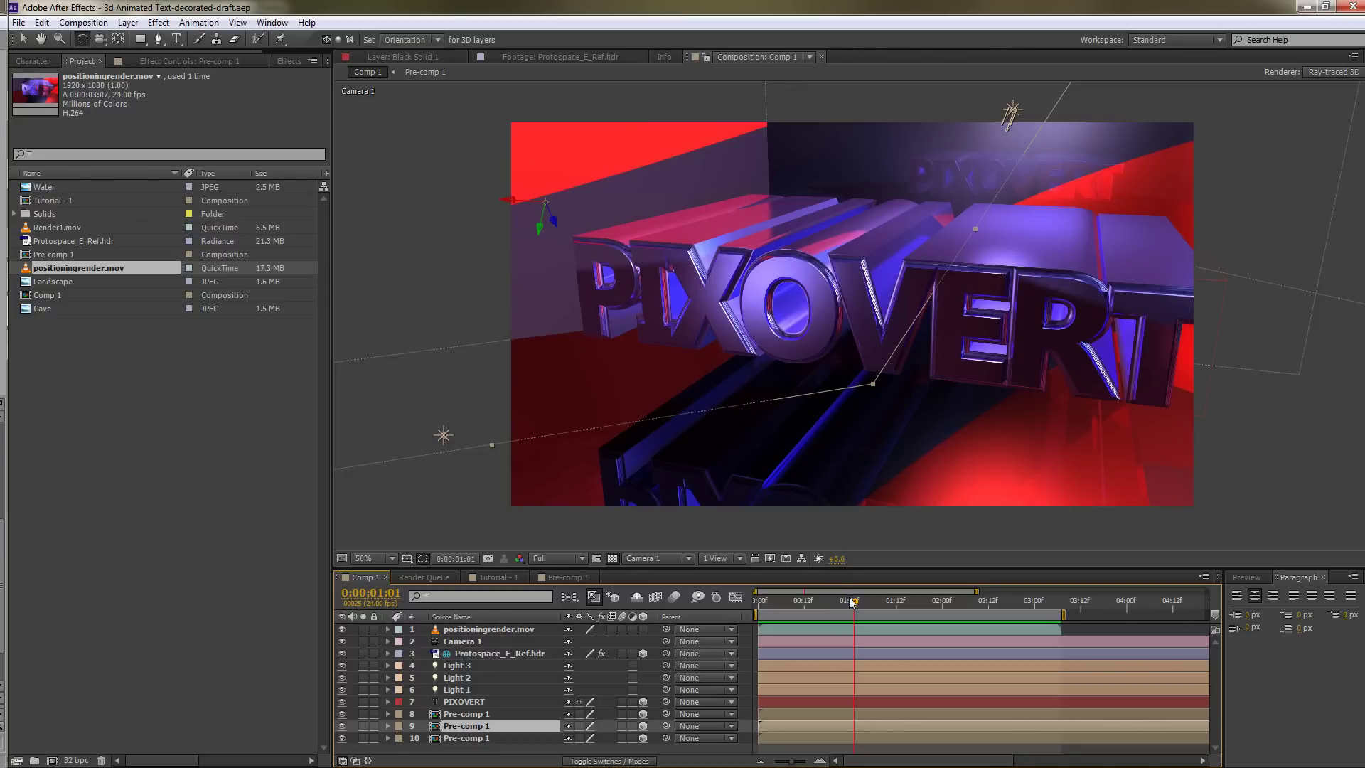
mouse_move(831, 610)
left_mouse_down()
mouse_move(761, 604)
mouse_move(1037, 590)
mouse_move(816, 590)
left_mouse_up()
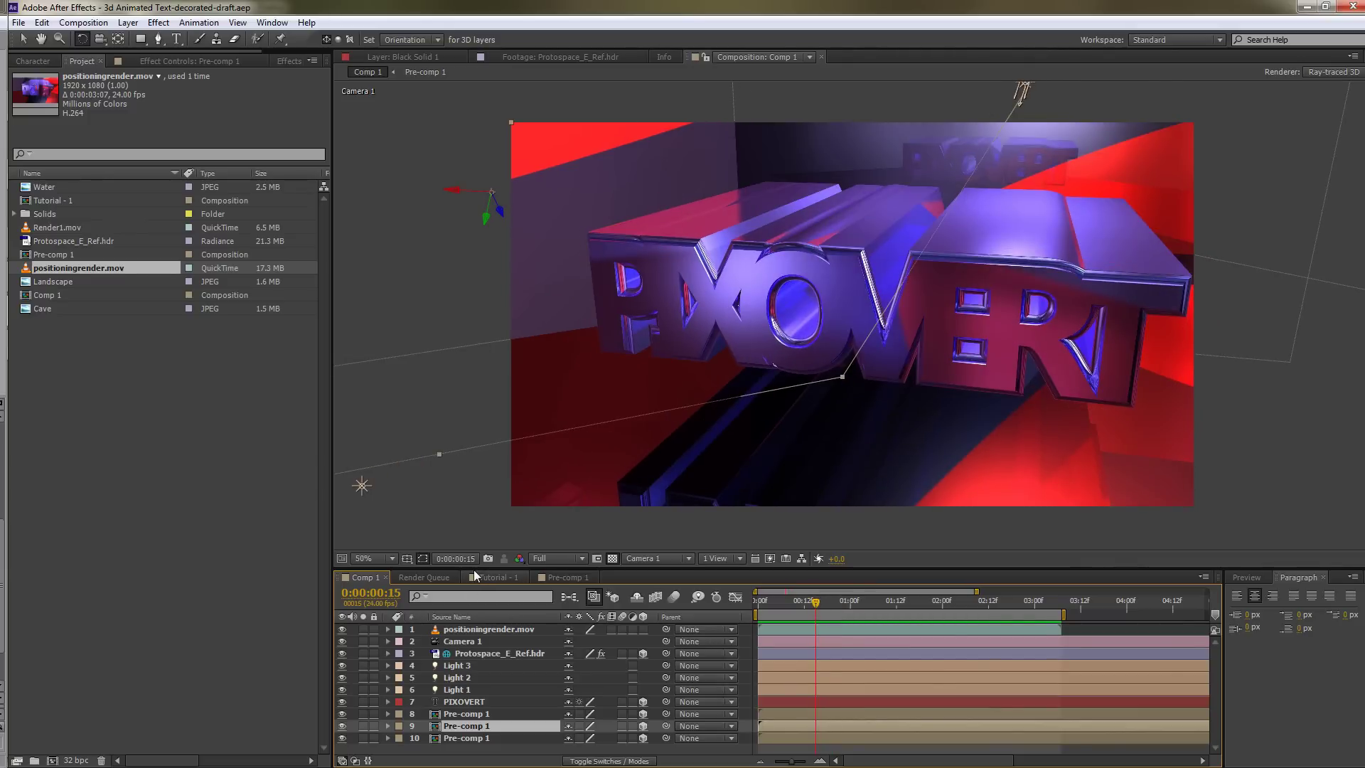
left_click_drag(473, 565, 472, 504)
Step: Briefly solo the HDR environment layer, then solo the three Pre-comp 1 layers 8–10
left_click(363, 591)
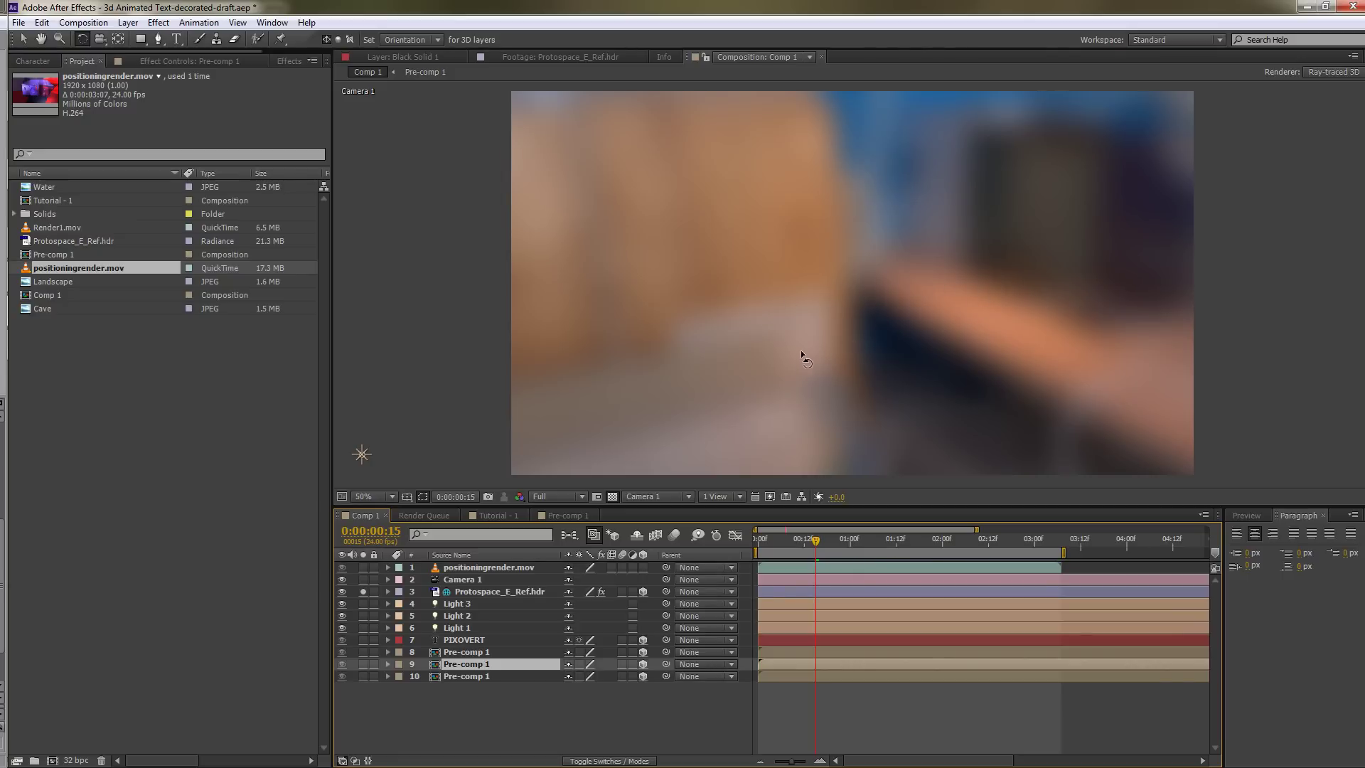
left_click(364, 592)
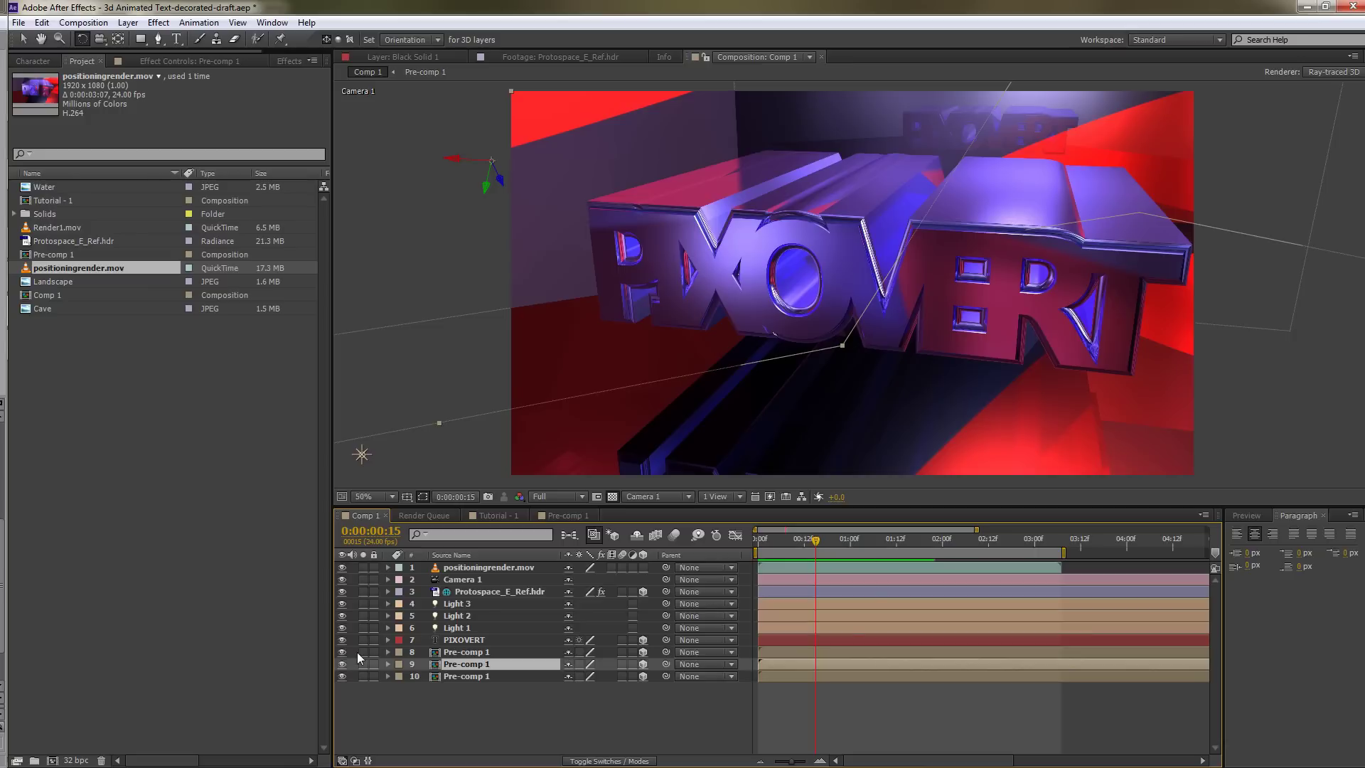
left_click_drag(363, 664, 363, 676)
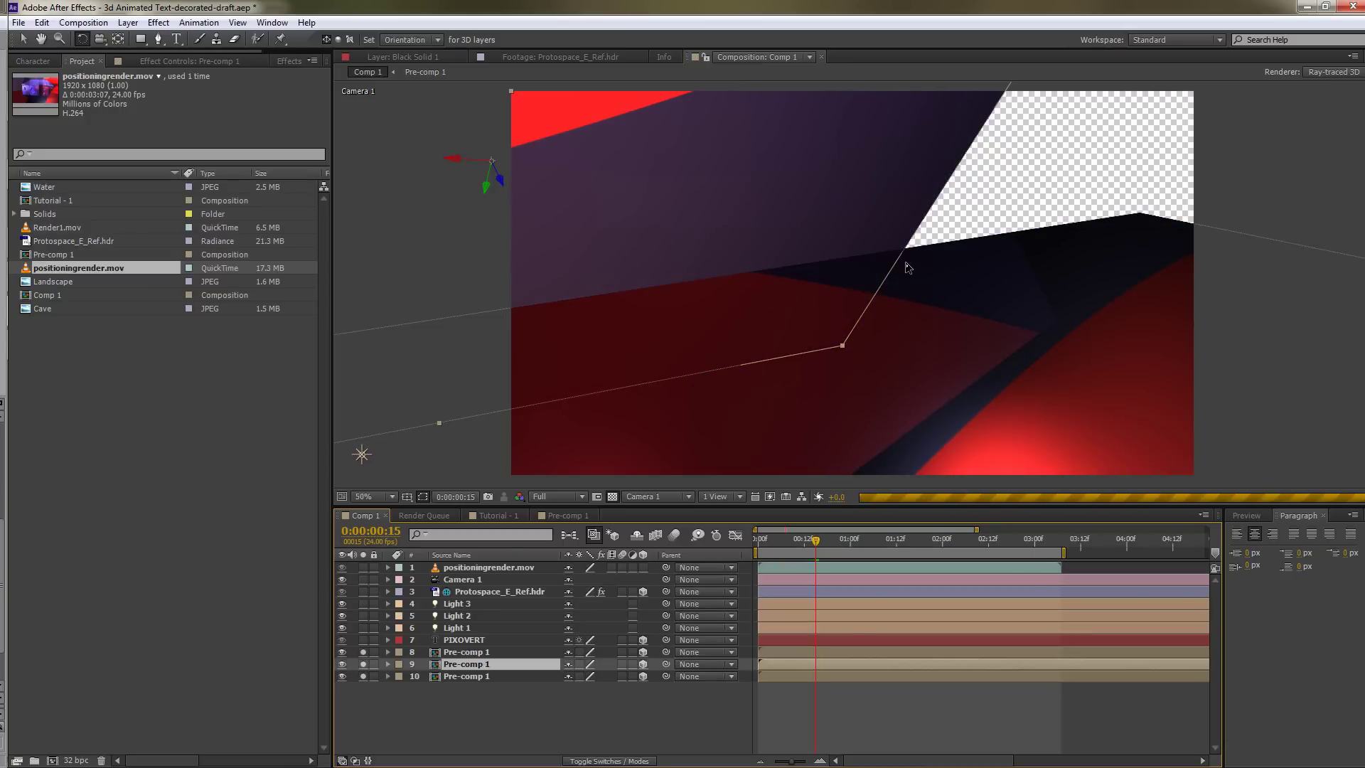
key("comma")
key("period")
double_click(57, 254)
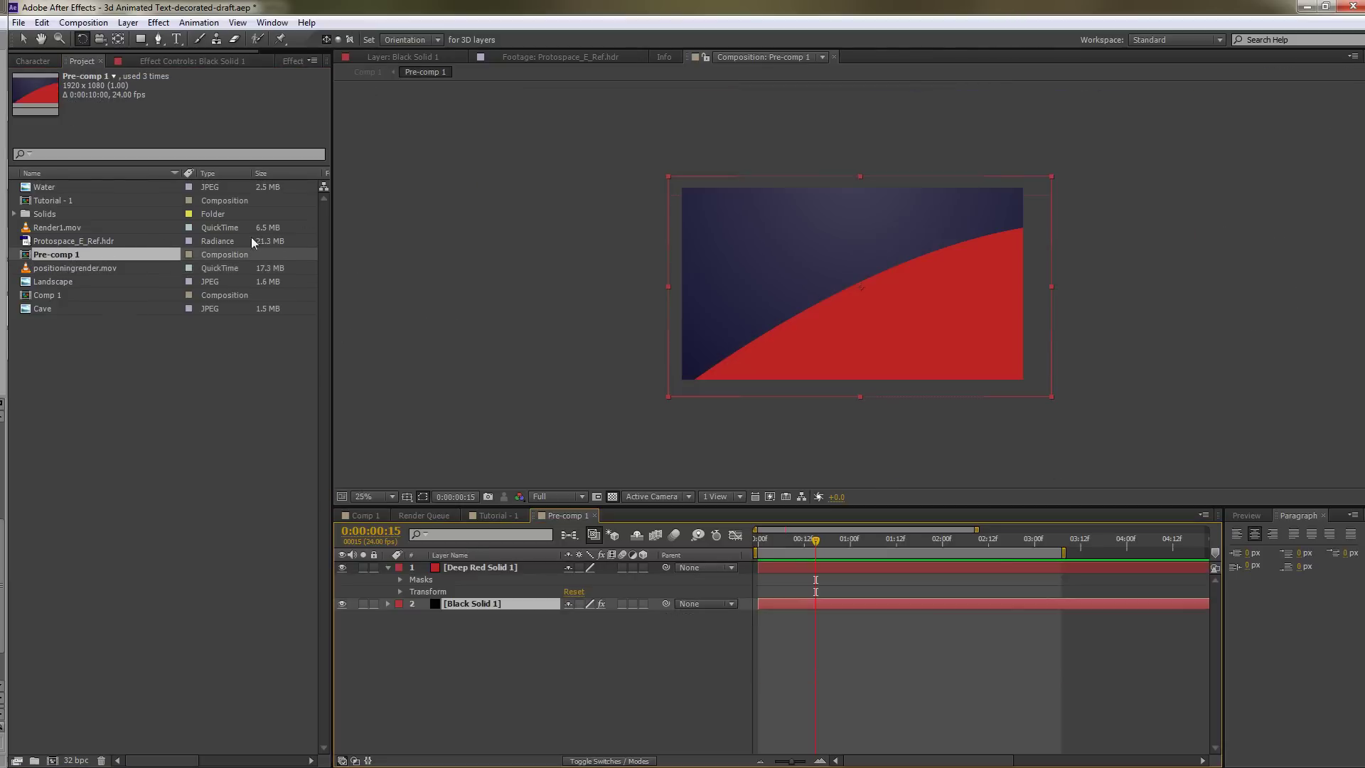
key("comma")
left_click(500, 568)
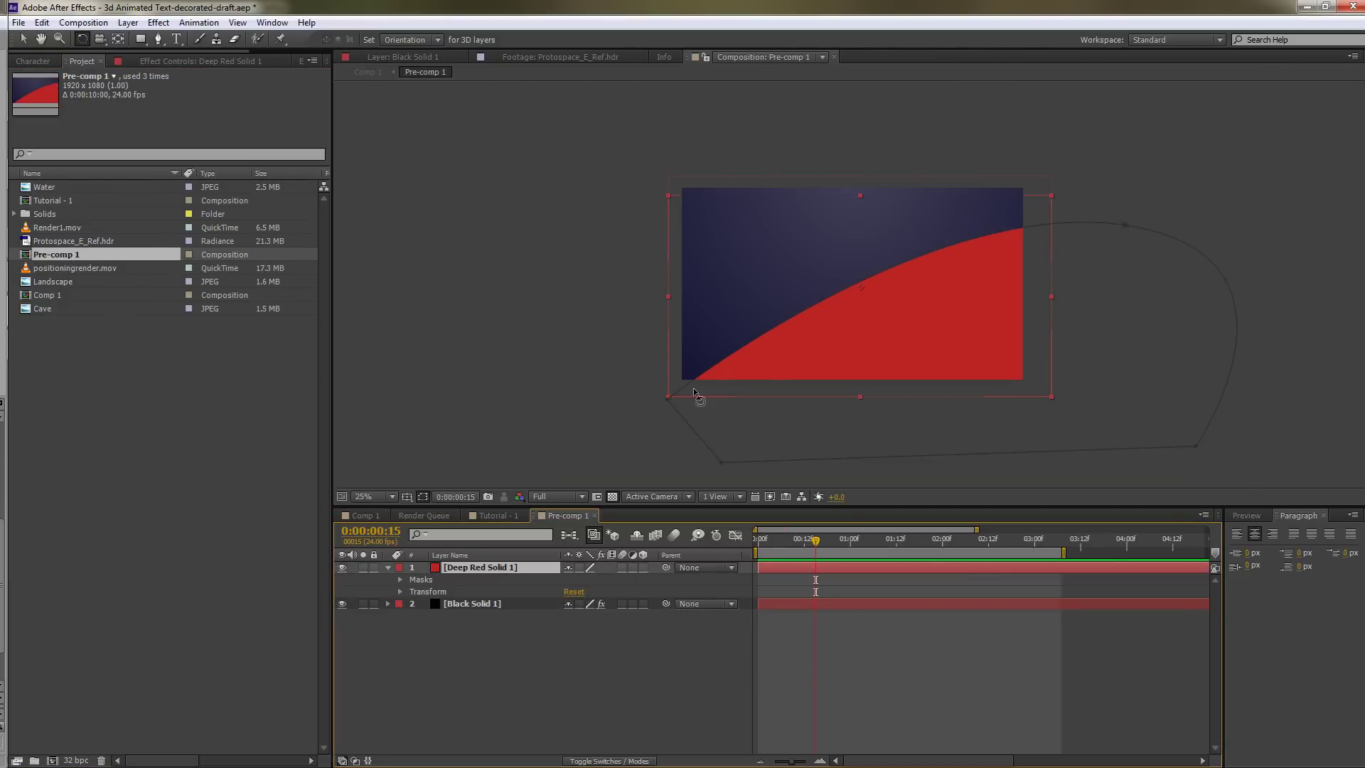
left_click(500, 605)
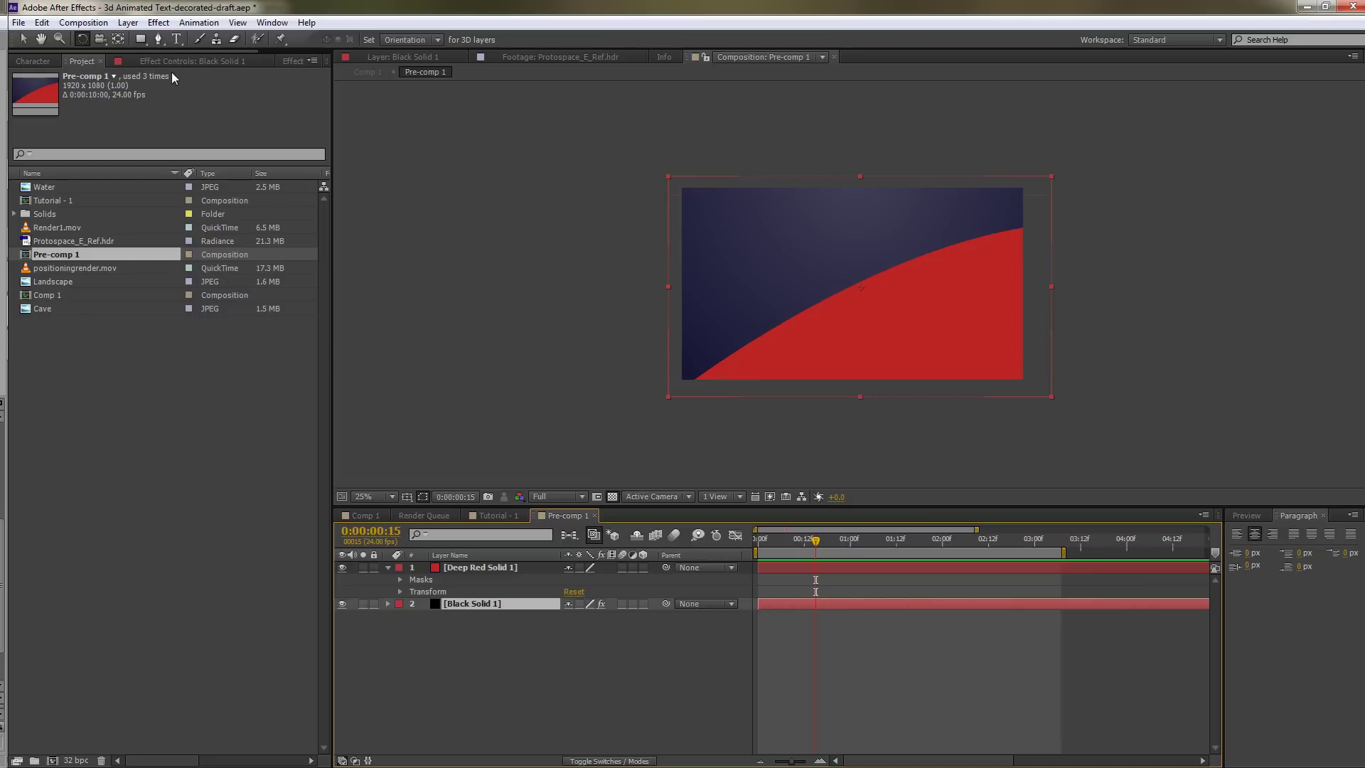
left_click(360, 516)
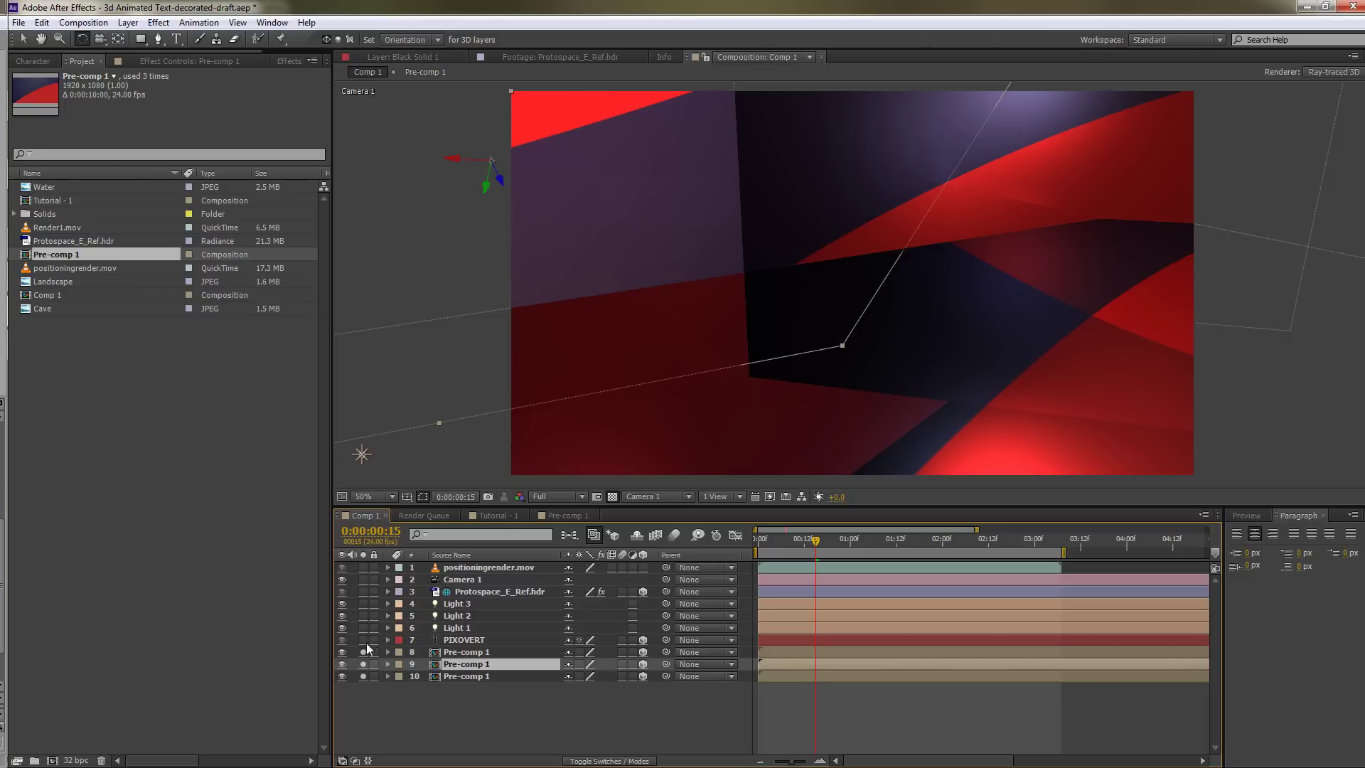
Step: Unsolo layers 8–10 and preview the full PIXOVERT camera animation at 25% and 50%
left_click_drag(364, 650, 364, 678)
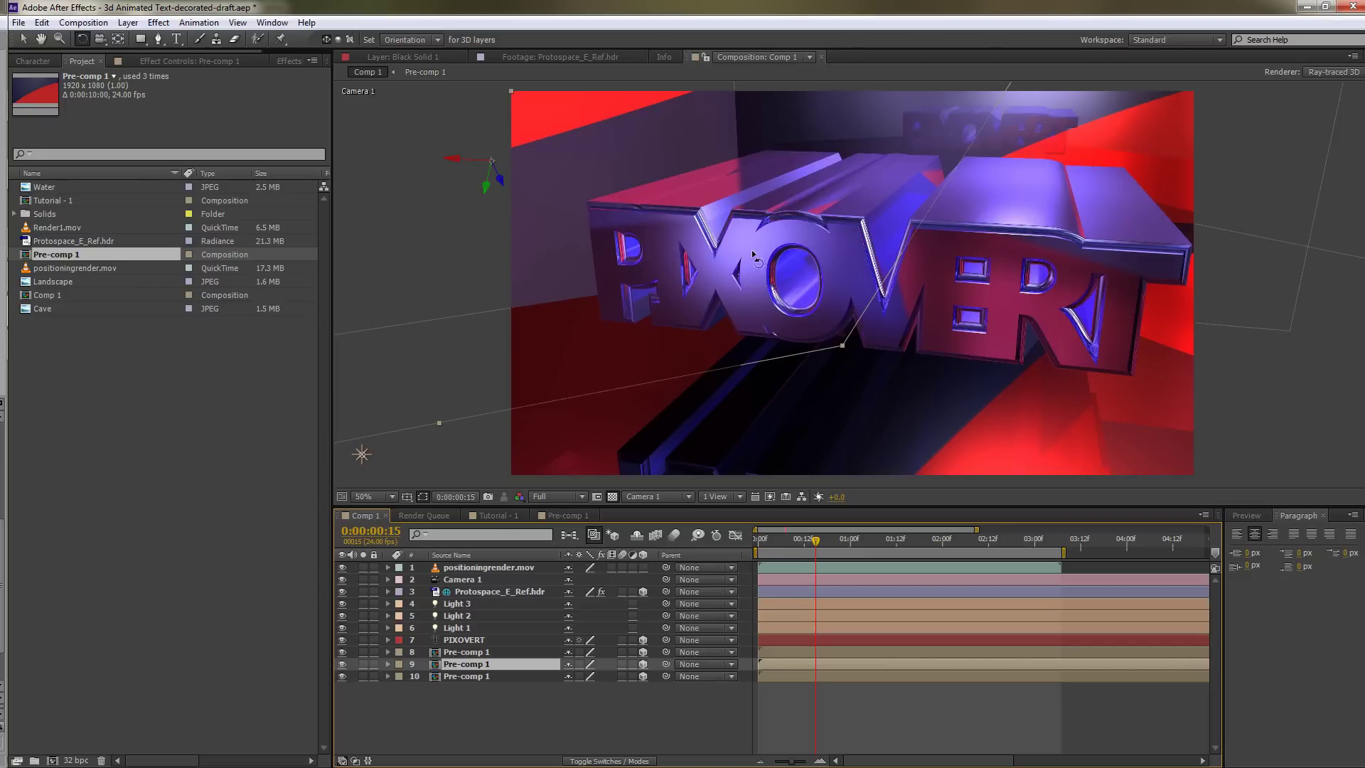
key("comma")
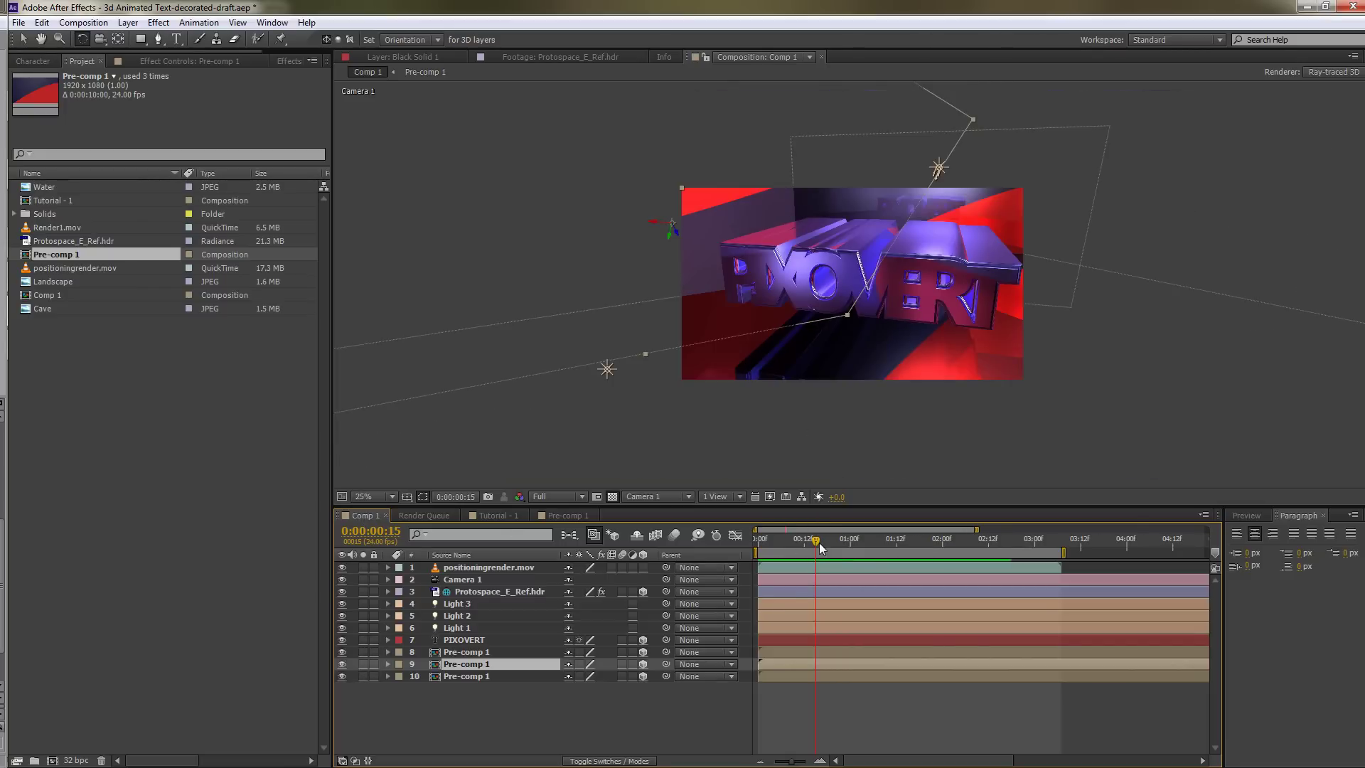
key("space")
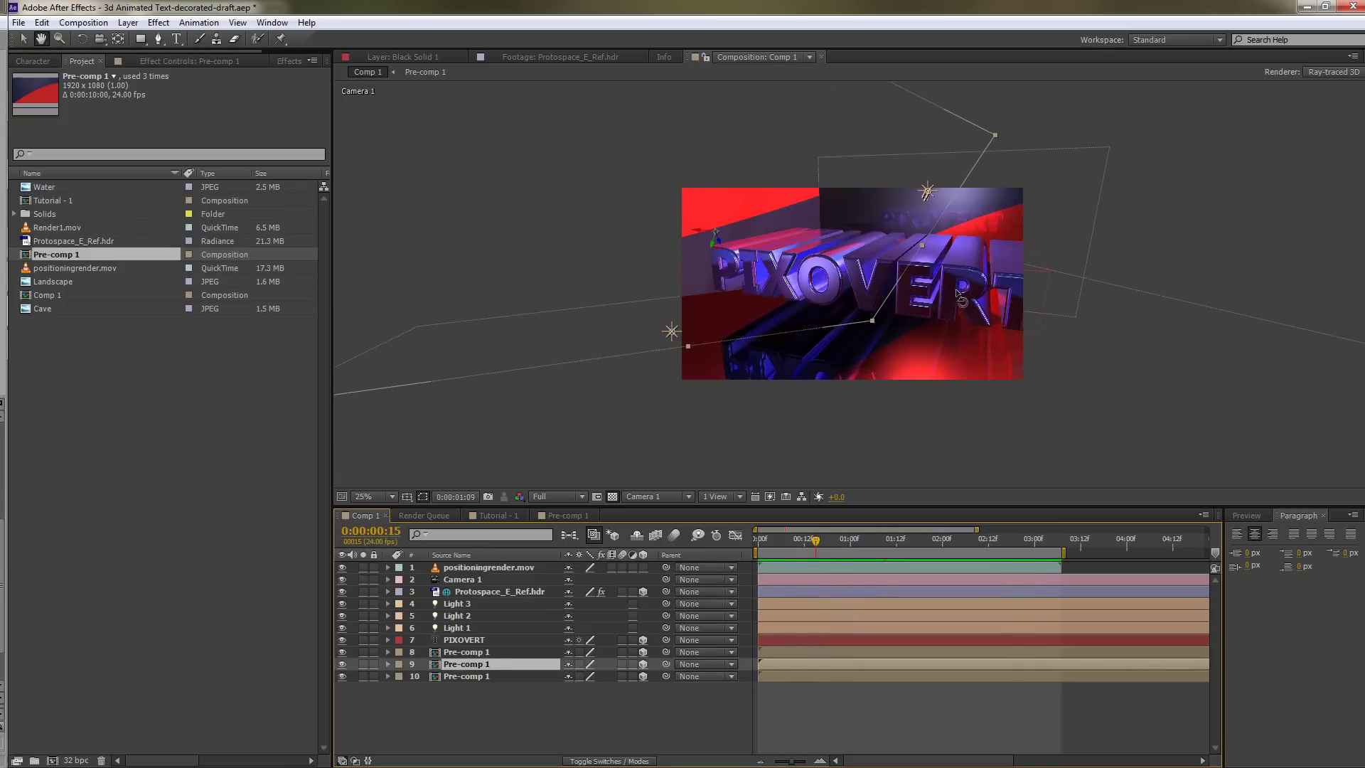
key("period")
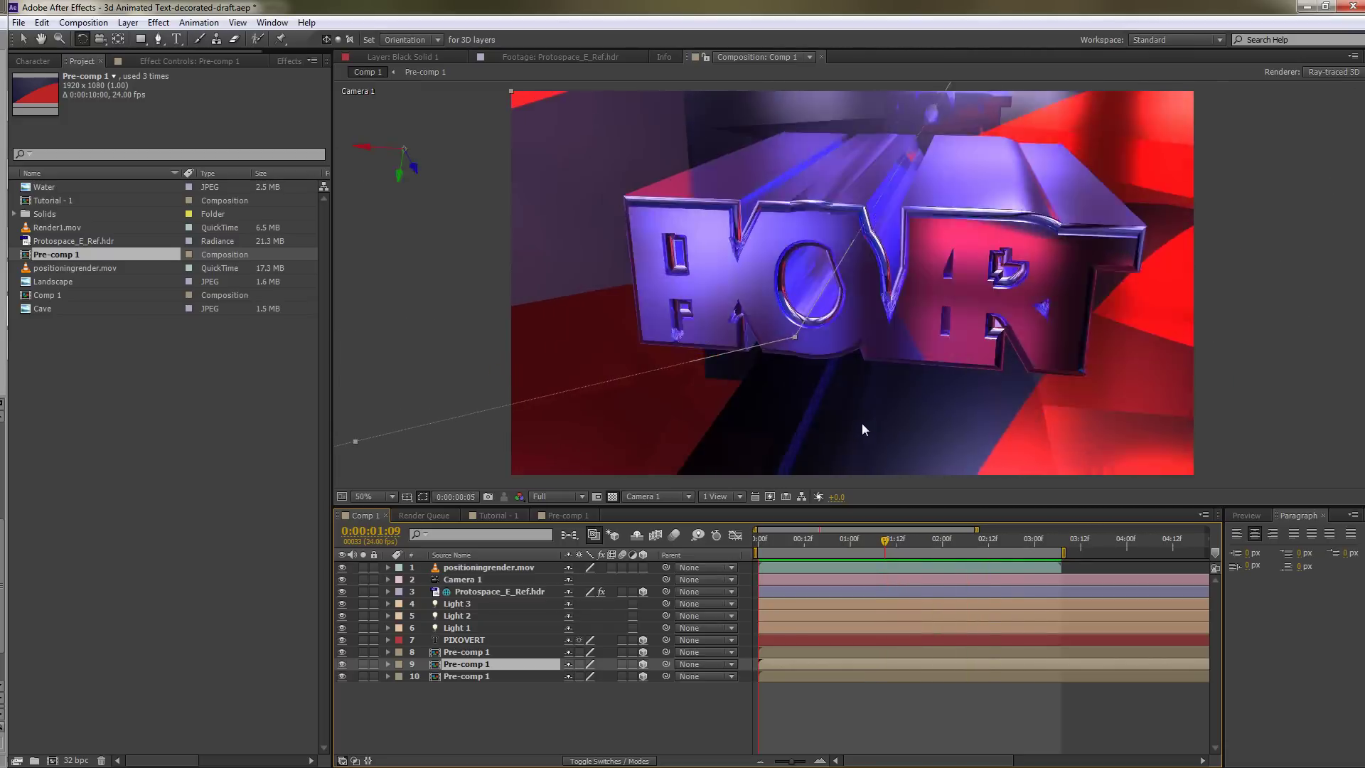
key("space")
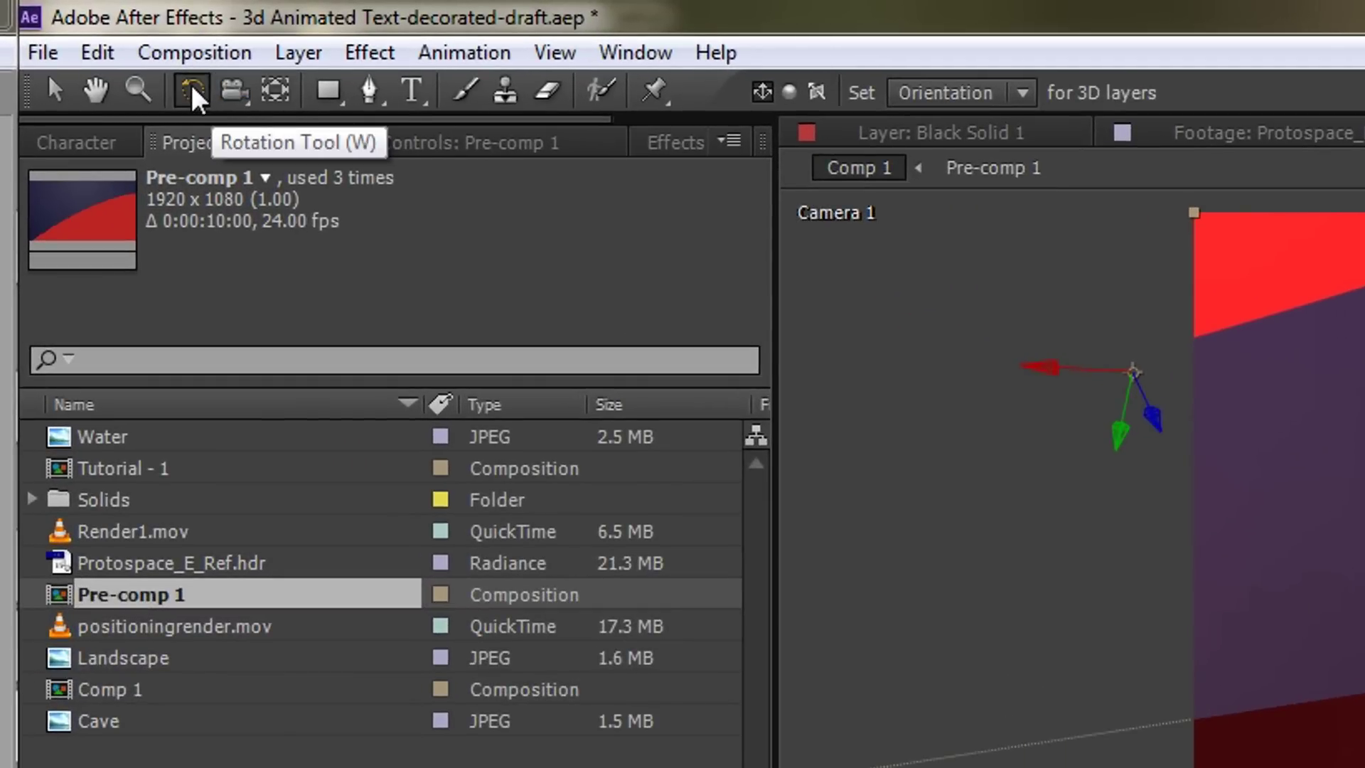
left_click(69, 99)
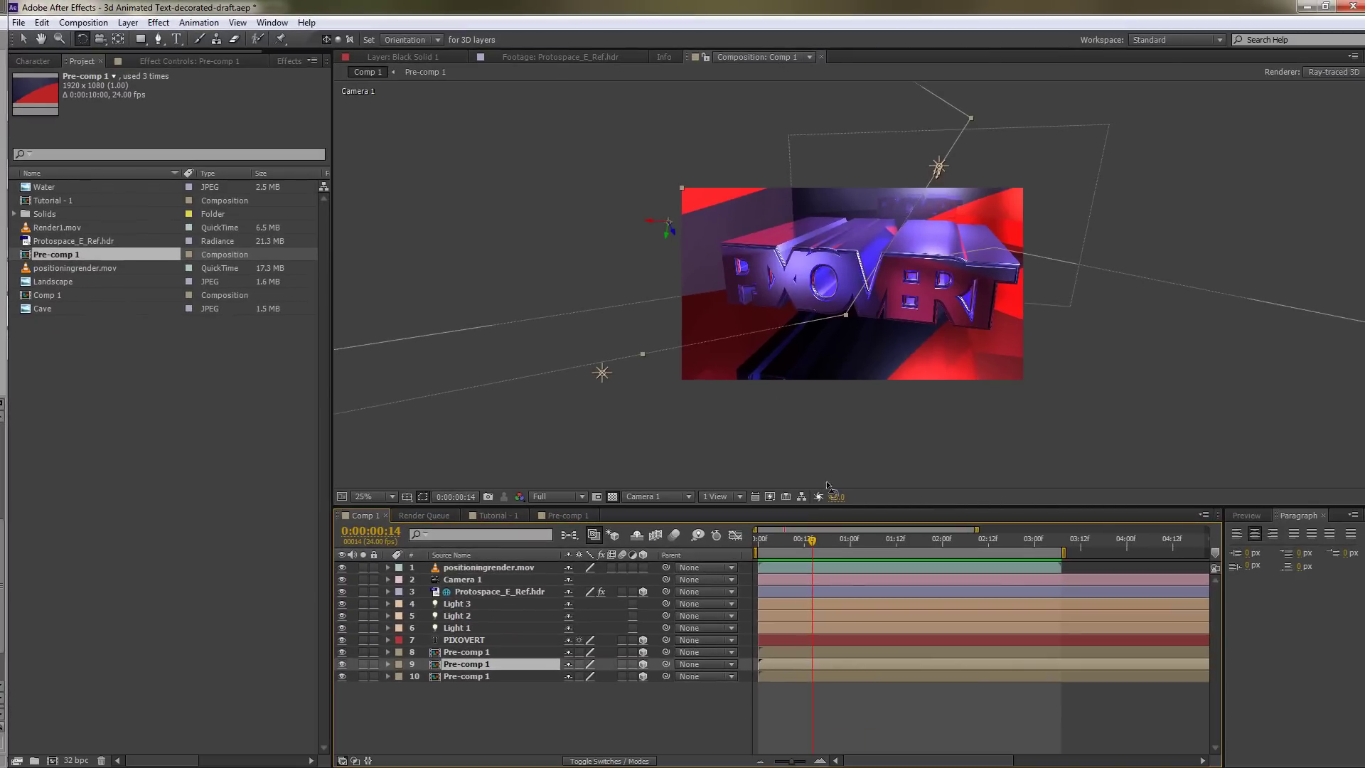
Step: Hide the Pre-comp 1 wall layer, add a new Pre-comp 1 layer, and select positioningrender.mov
left_click(498, 652)
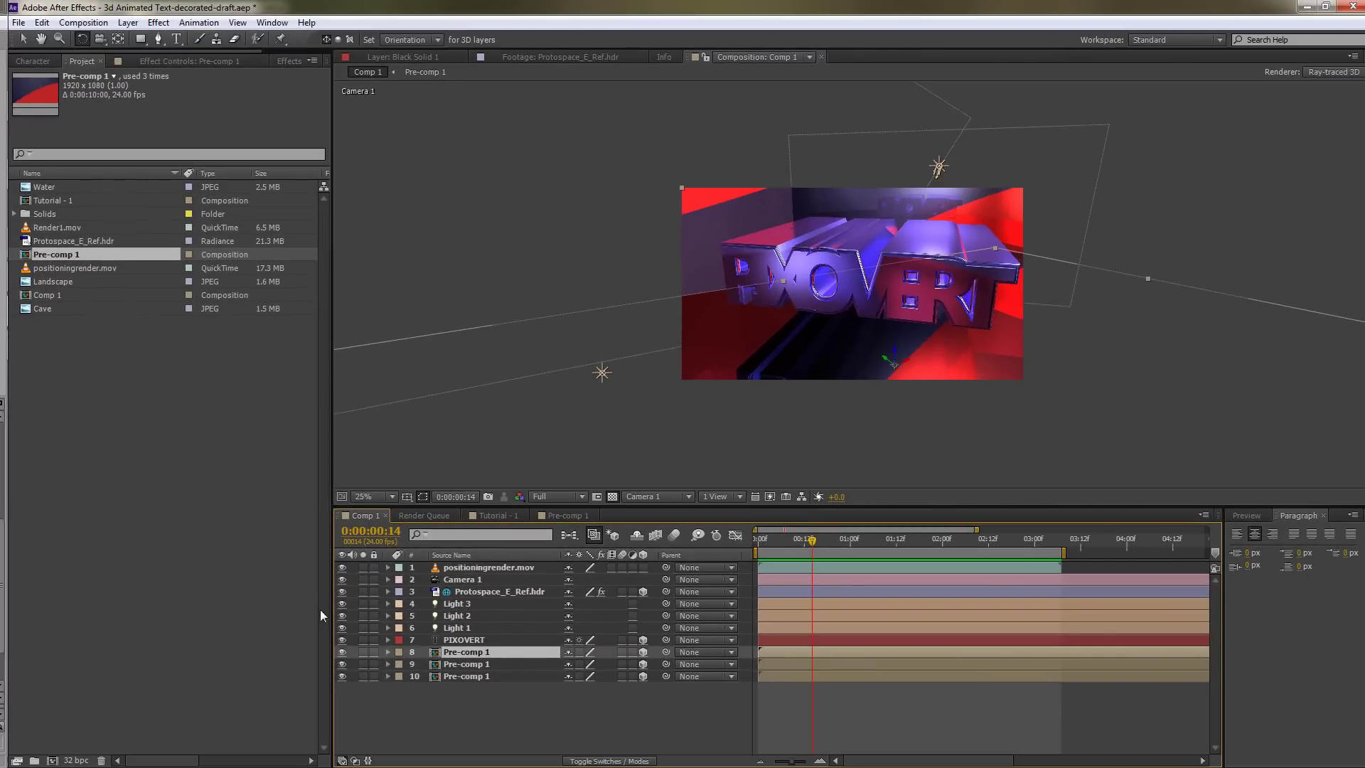
left_click(342, 652)
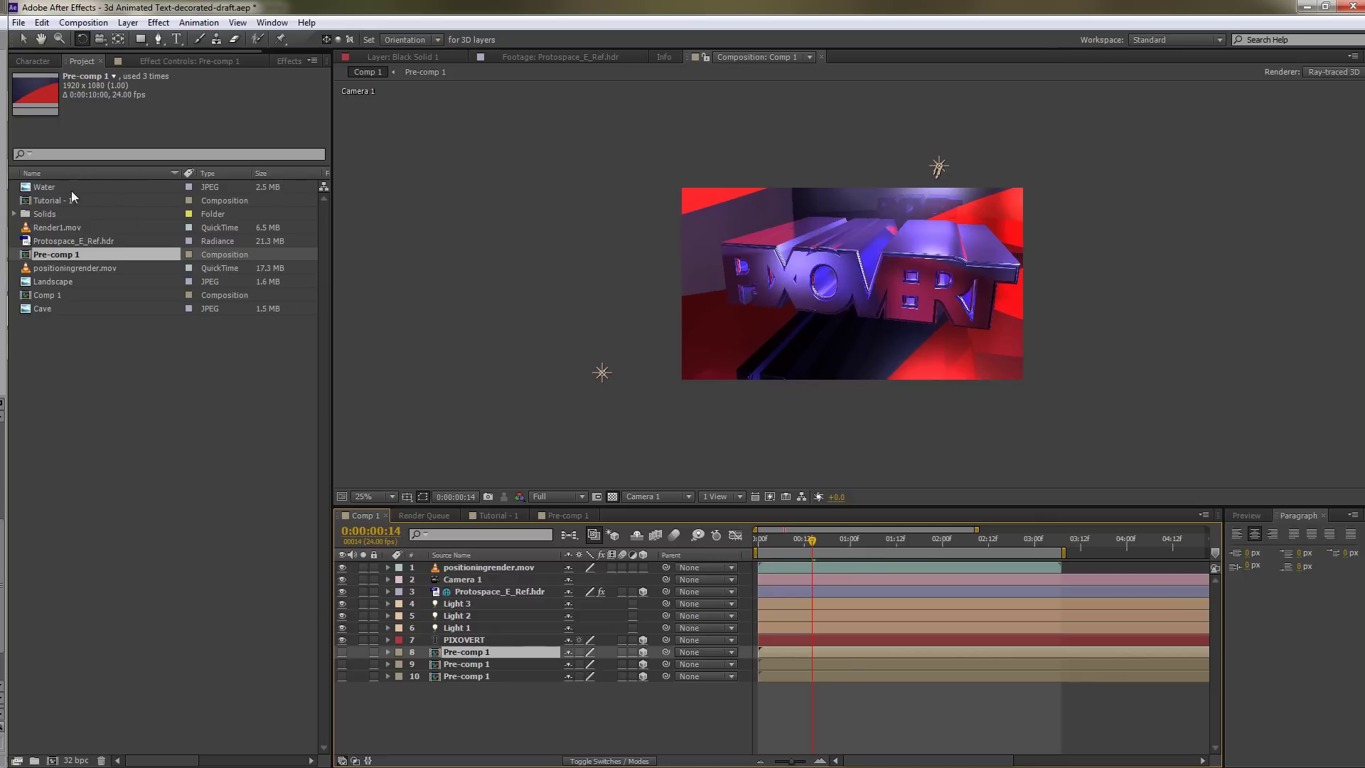
left_click_drag(63, 255, 420, 687)
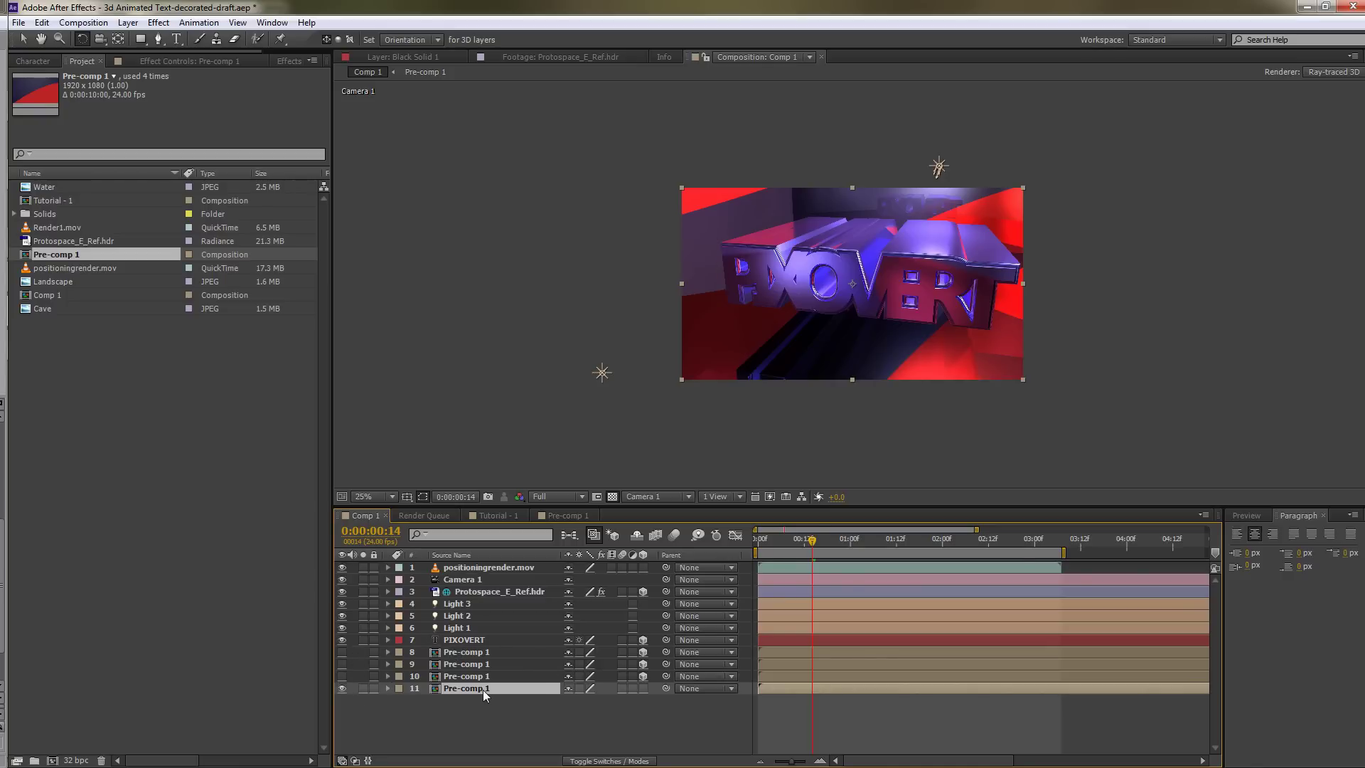
left_click(464, 567)
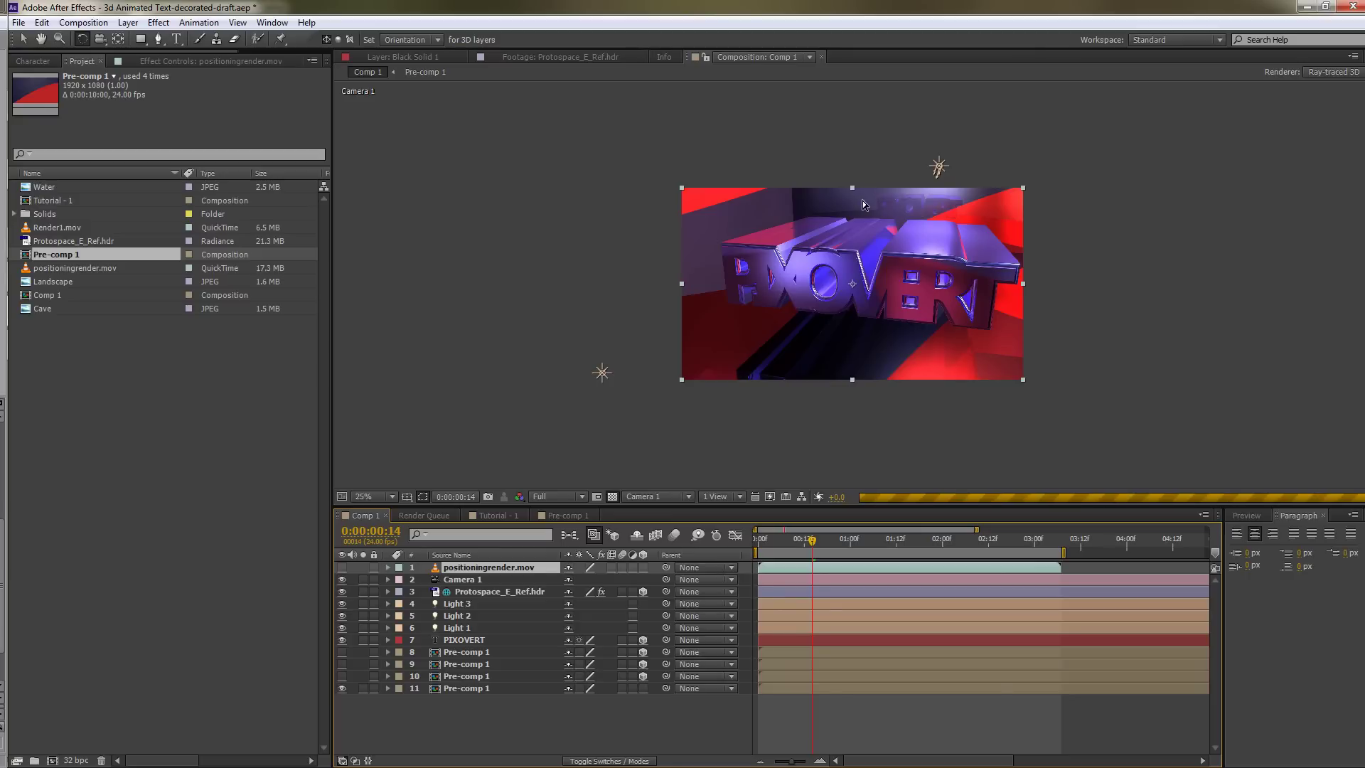
scroll(923, 212, "up", 2)
scroll(923, 212, "down", 2)
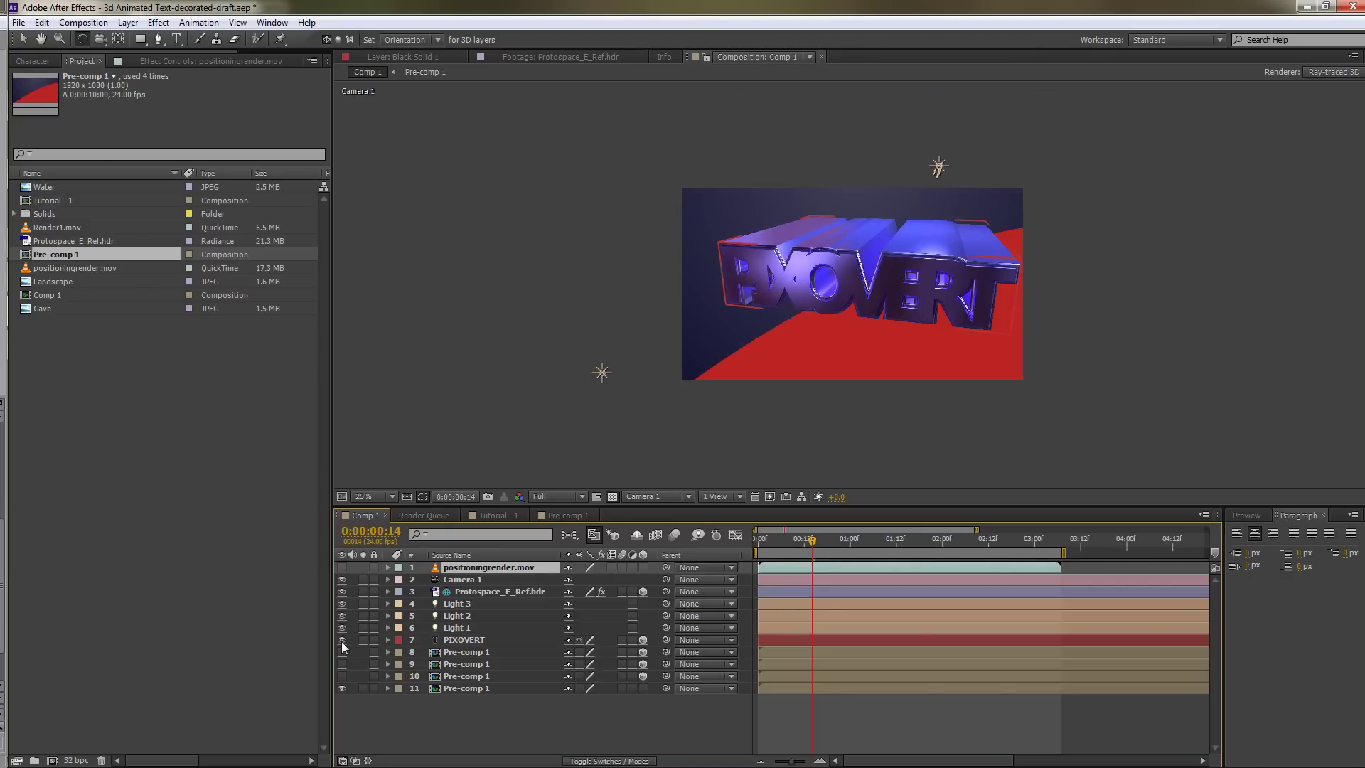
Step: Switch the viewer's fast previews to Fast Draft and scrub to check it
left_click(768, 497)
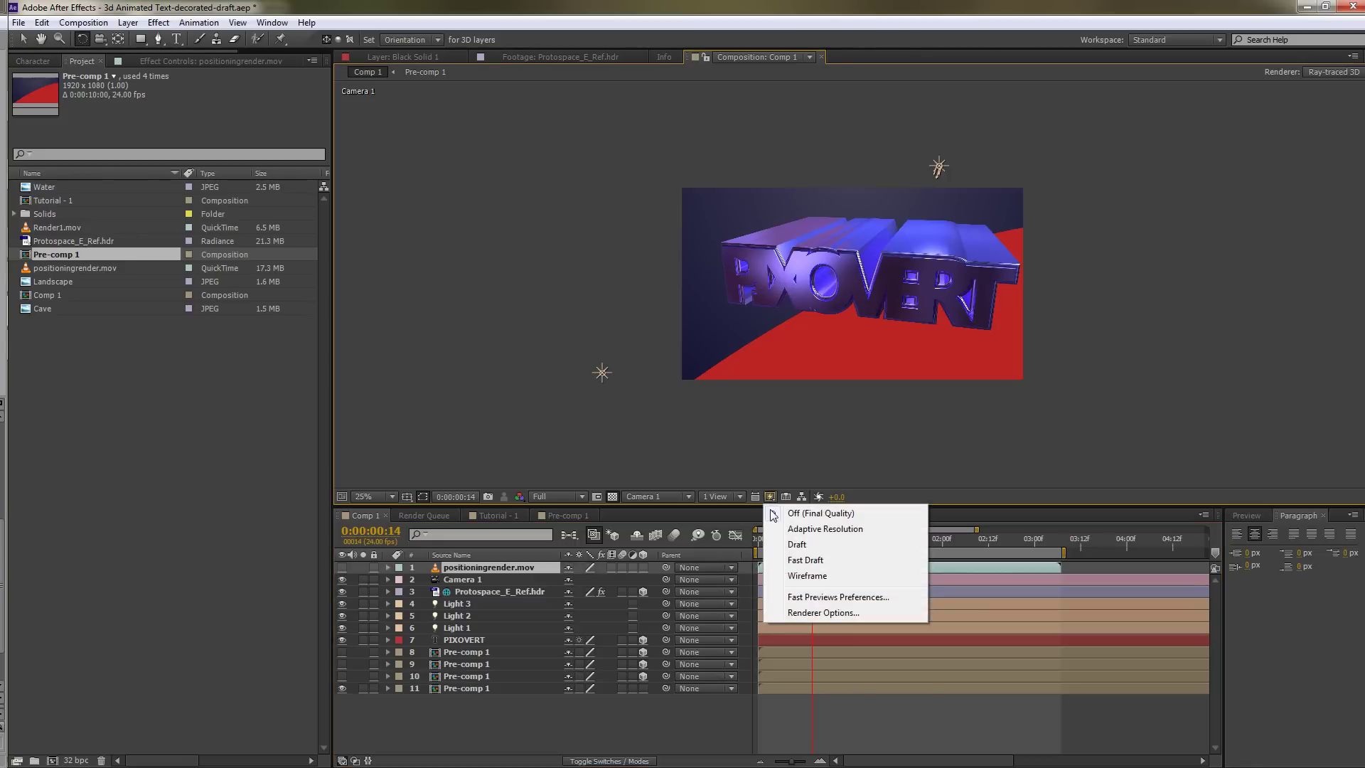
left_click(806, 561)
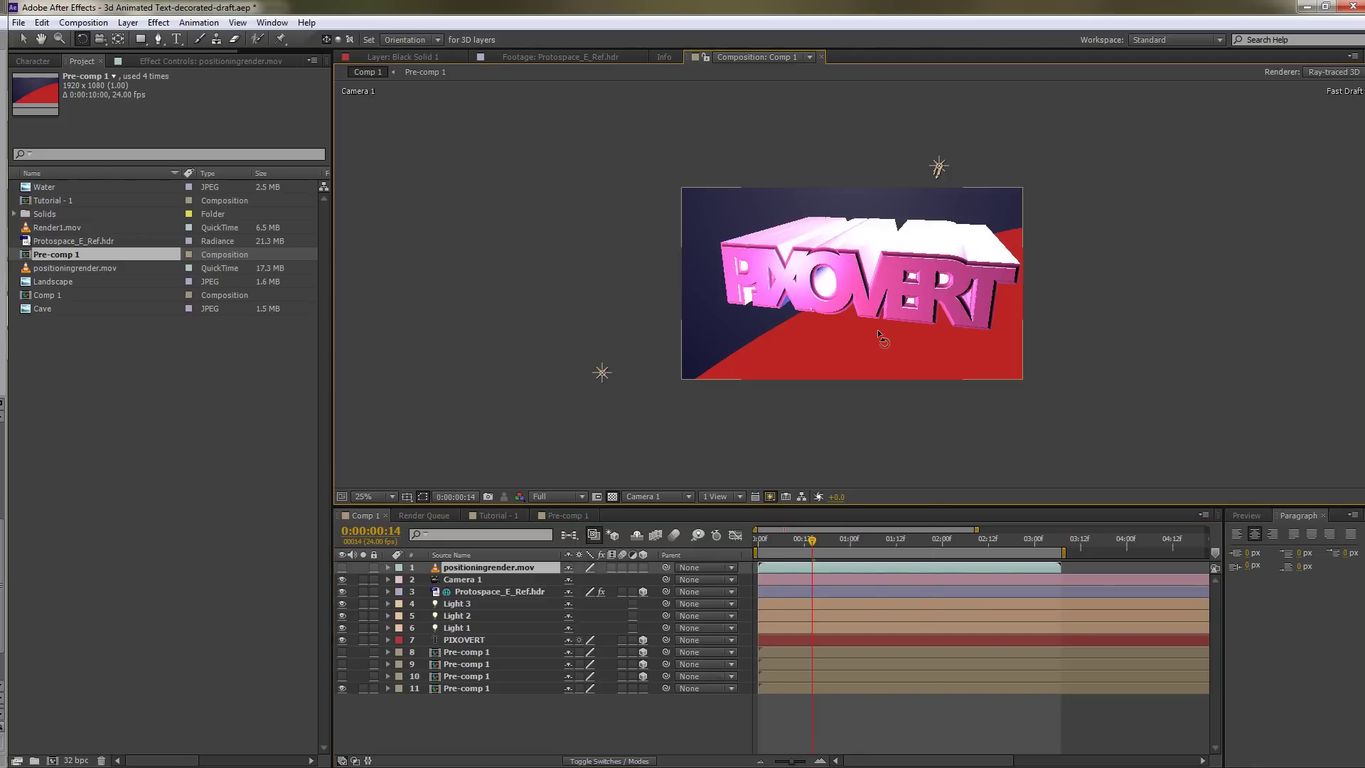
left_click_drag(816, 546, 885, 548)
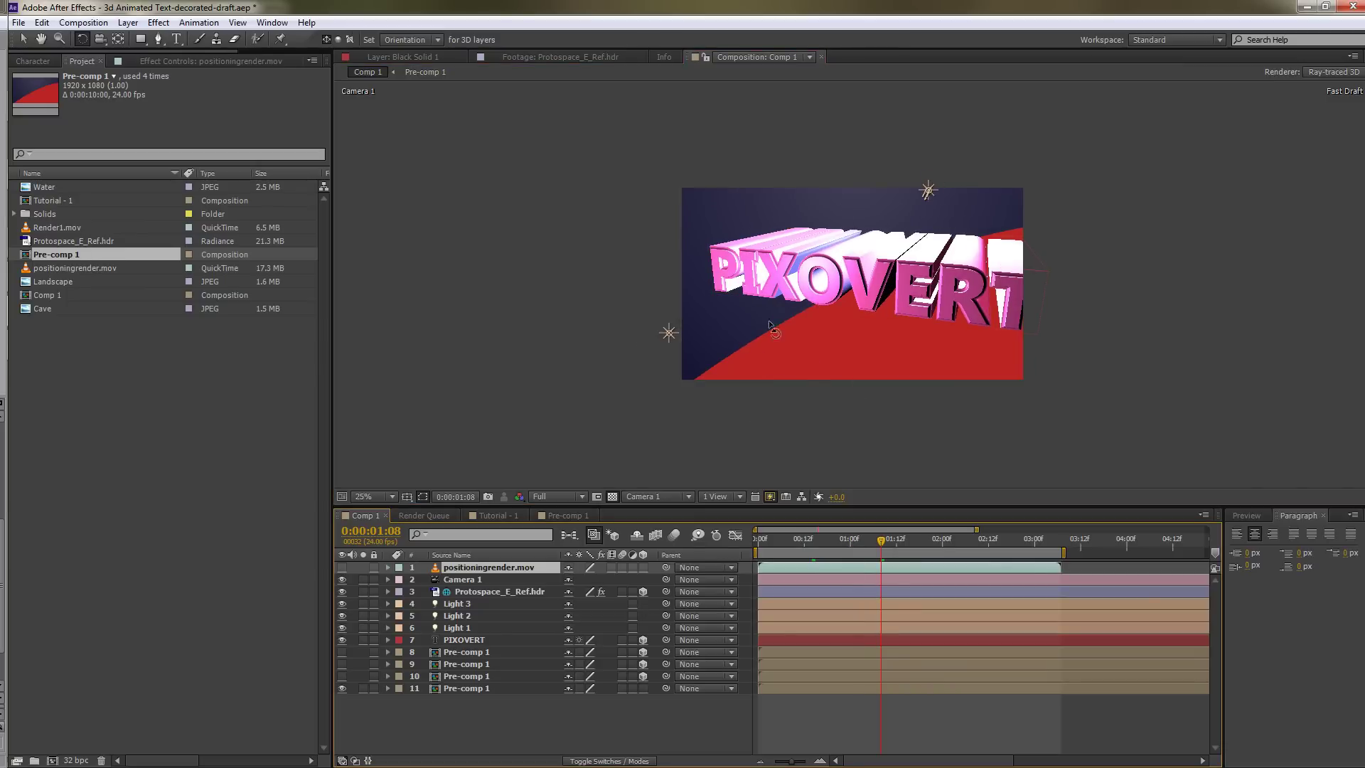
Step: Make the bottom Pre-comp 1 layer 3D and scrub the animation with Camera 1 selected
left_click(643, 688)
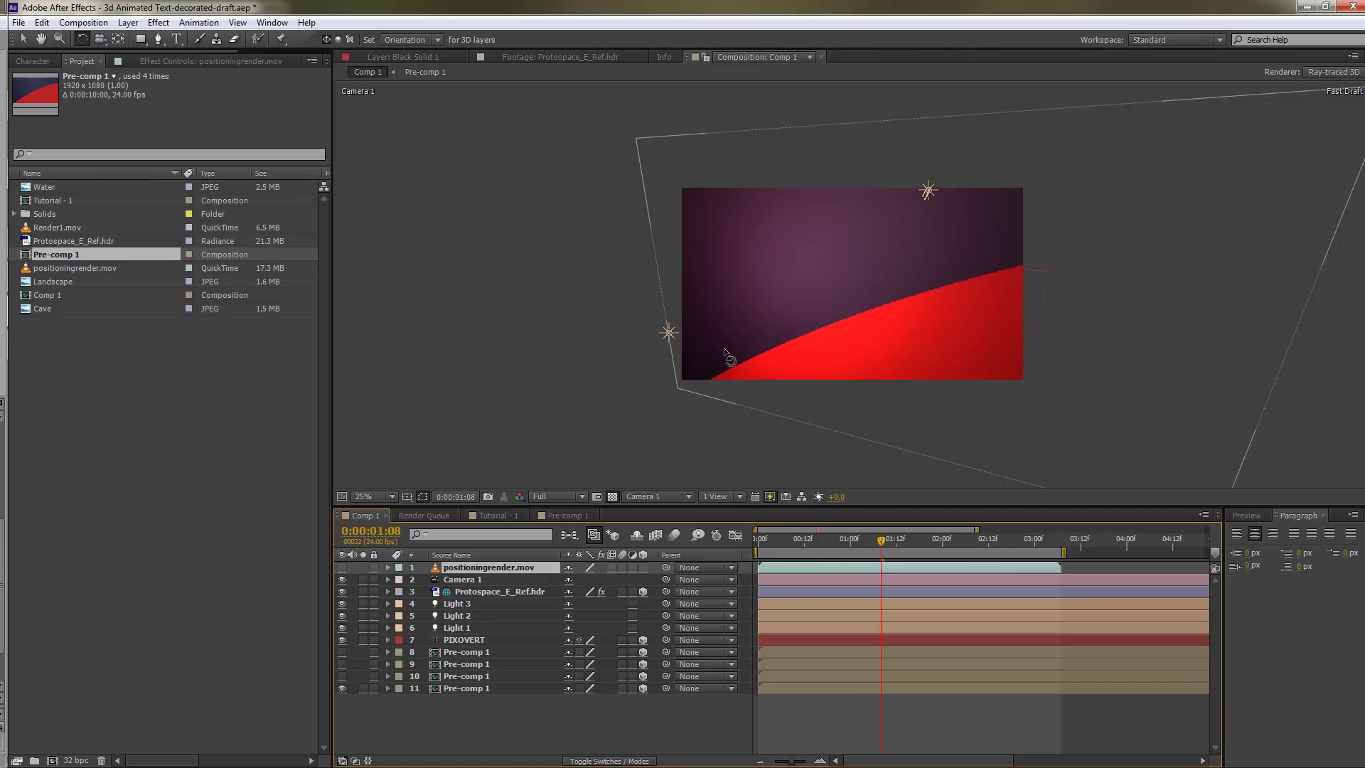
left_click_drag(885, 544, 1035, 545)
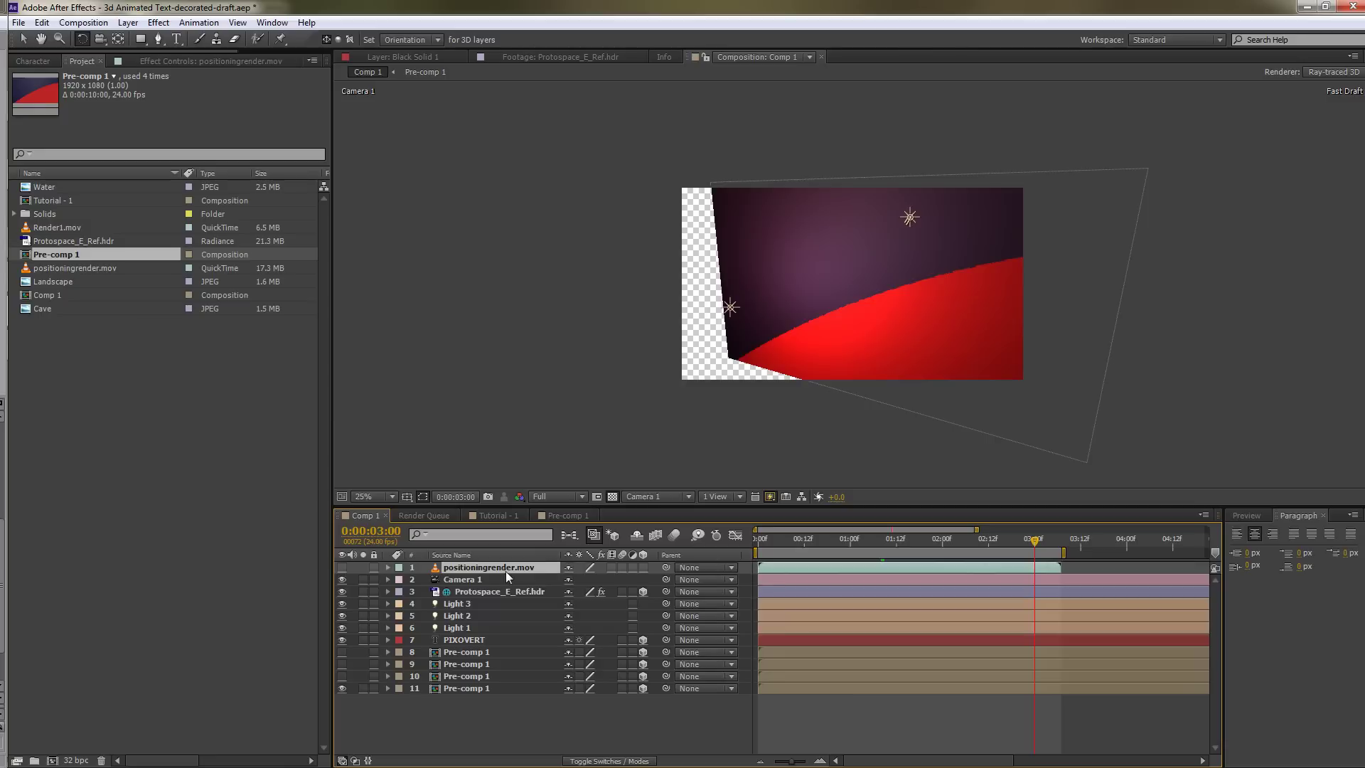
left_click(523, 579)
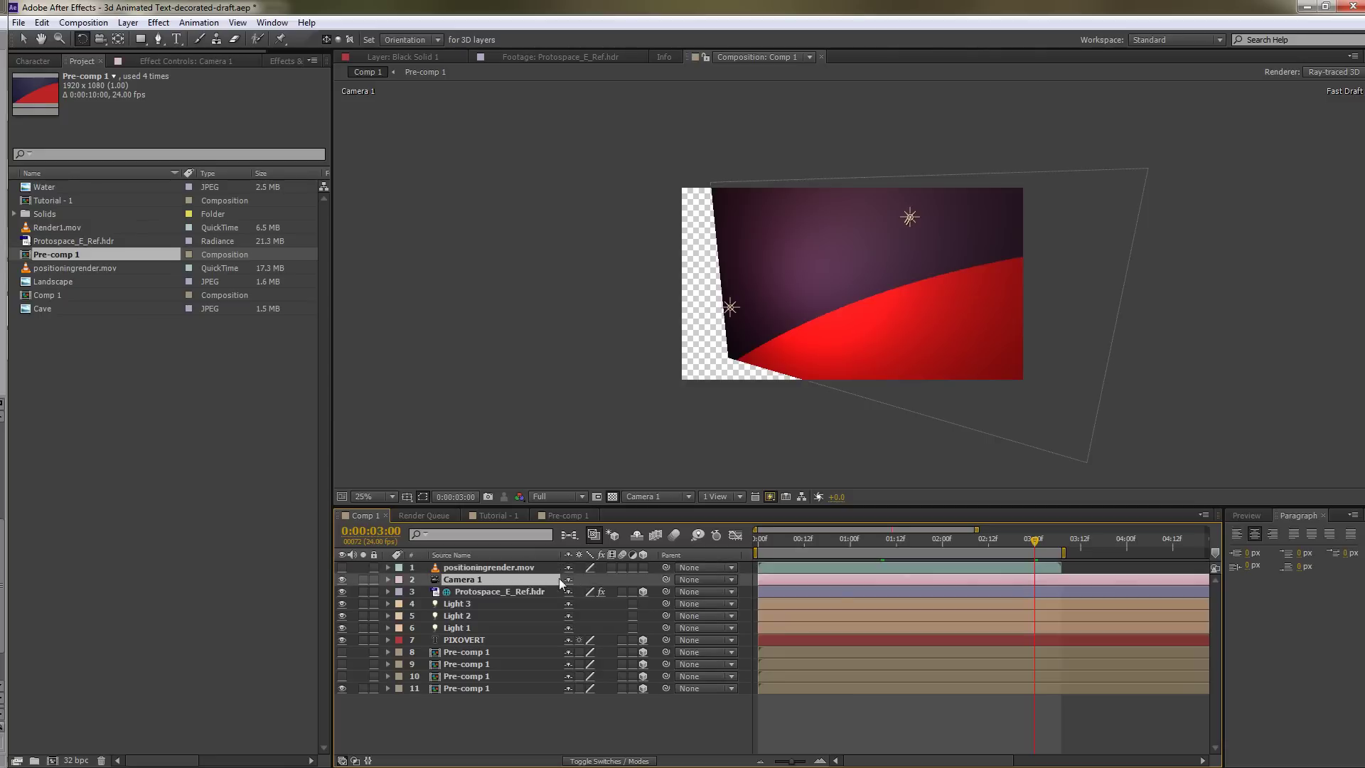
mouse_move(1036, 544)
left_mouse_down()
mouse_move(711, 553)
mouse_move(1030, 549)
left_mouse_up()
left_click(822, 336)
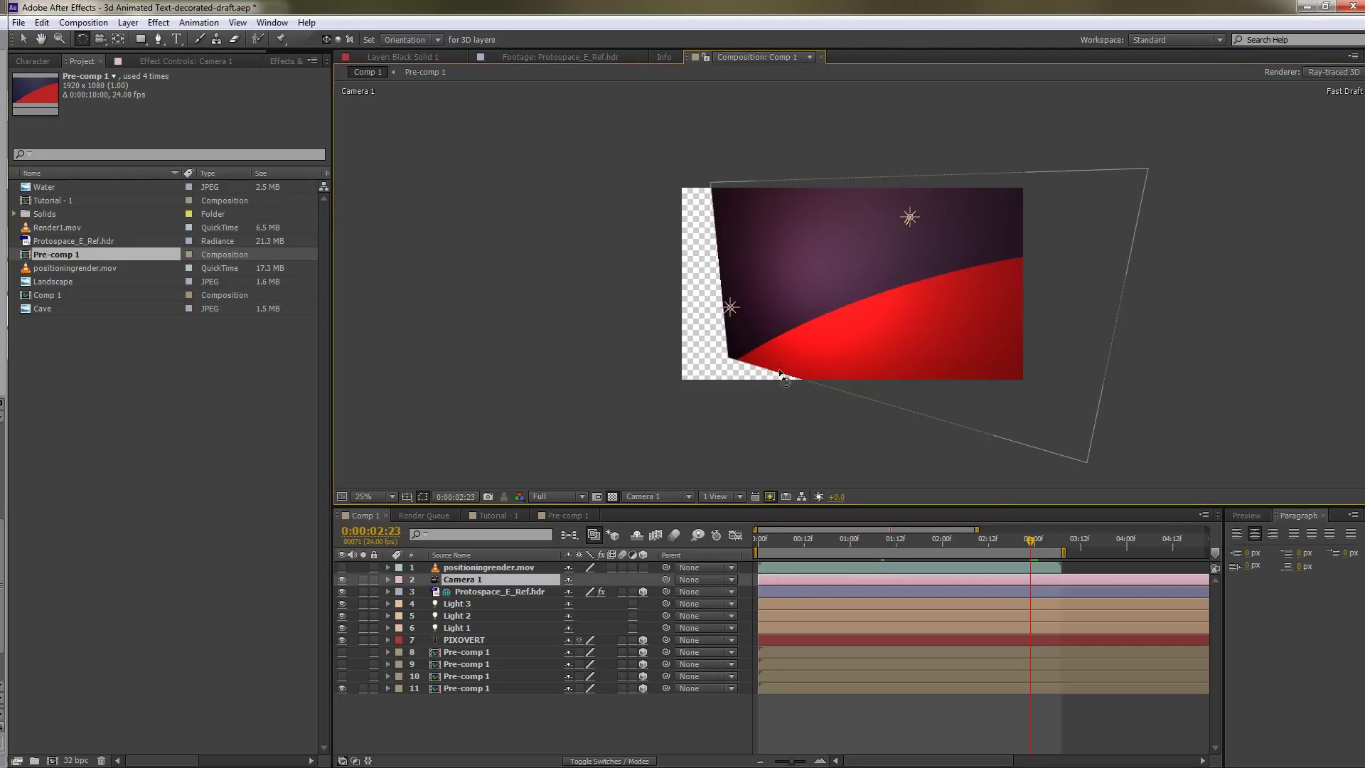
left_click(388, 579)
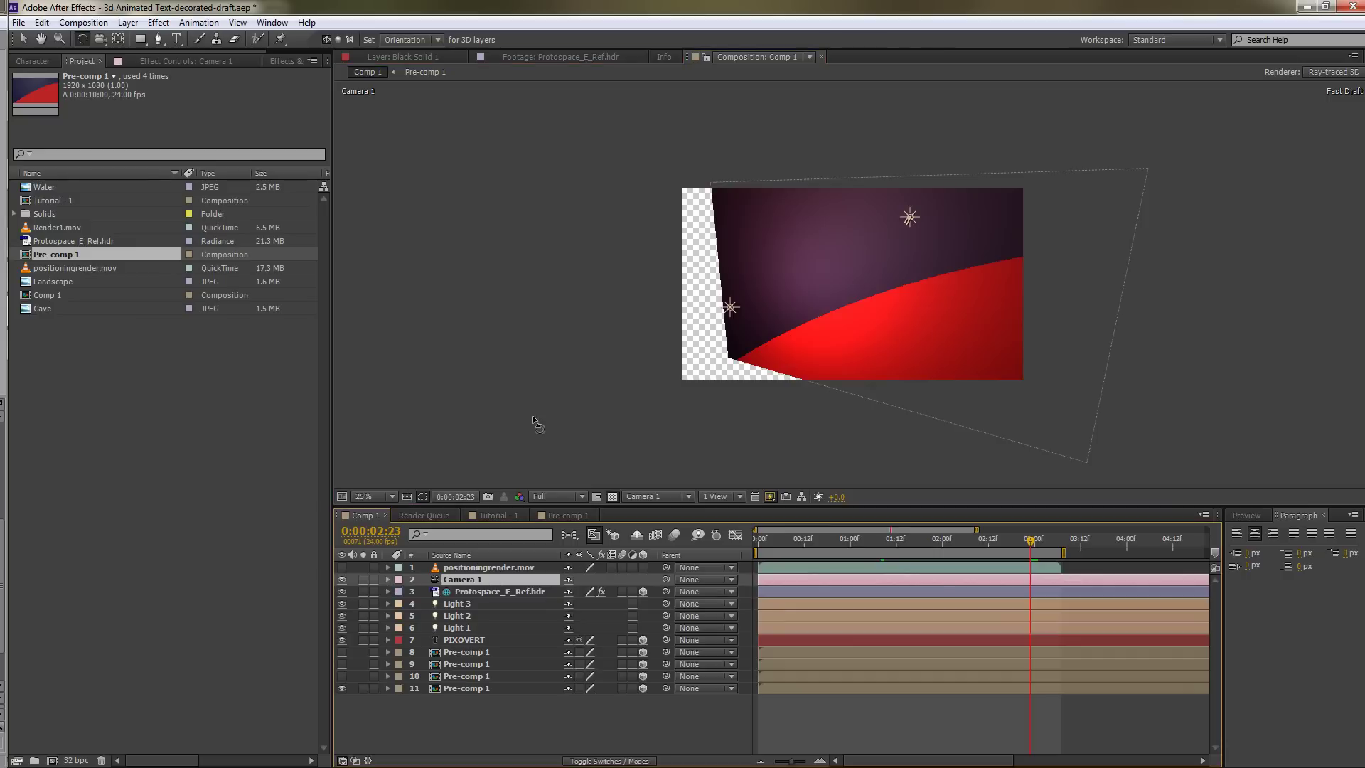
Step: Create Camera 2 as a Two-Node Camera with the 35mm preset via Layer > New > Camera
left_click(157, 22)
mouse_move(128, 22)
mouse_move(213, 40)
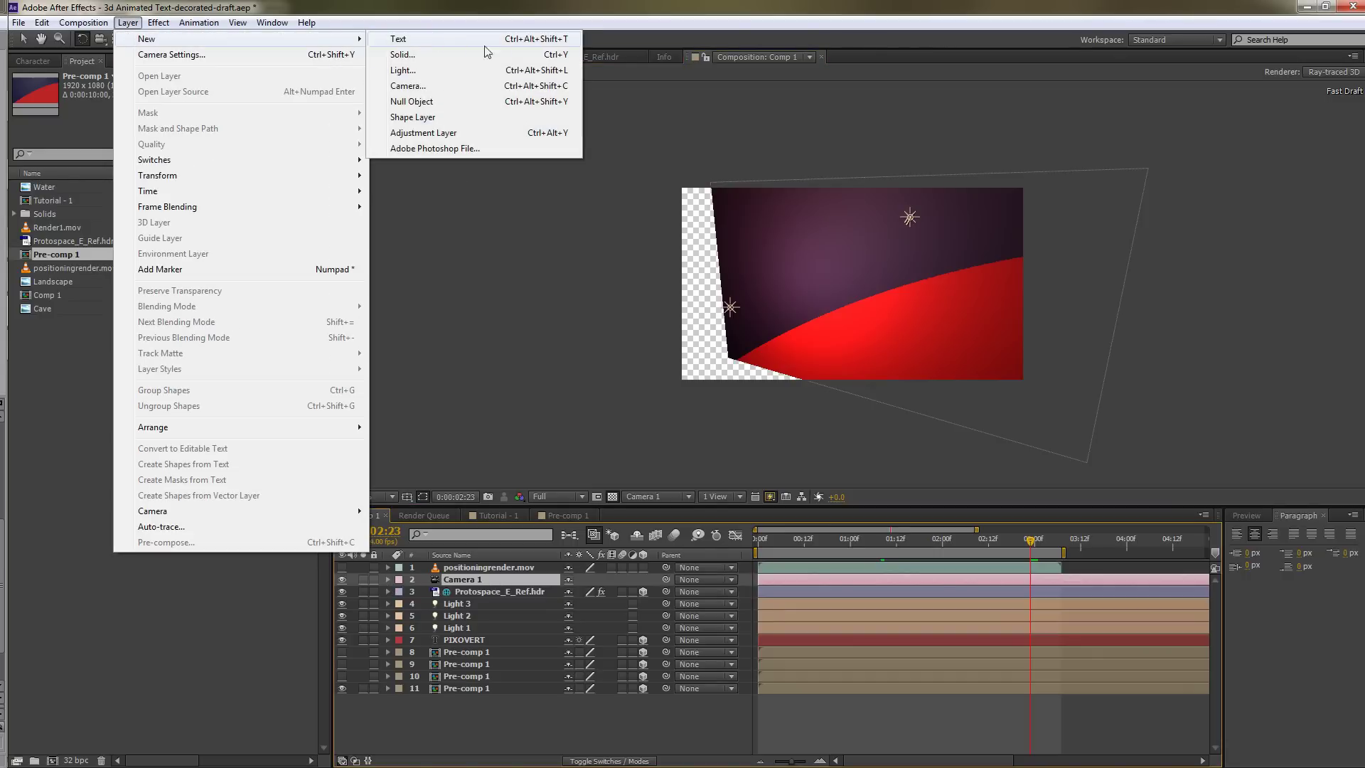
left_click(498, 86)
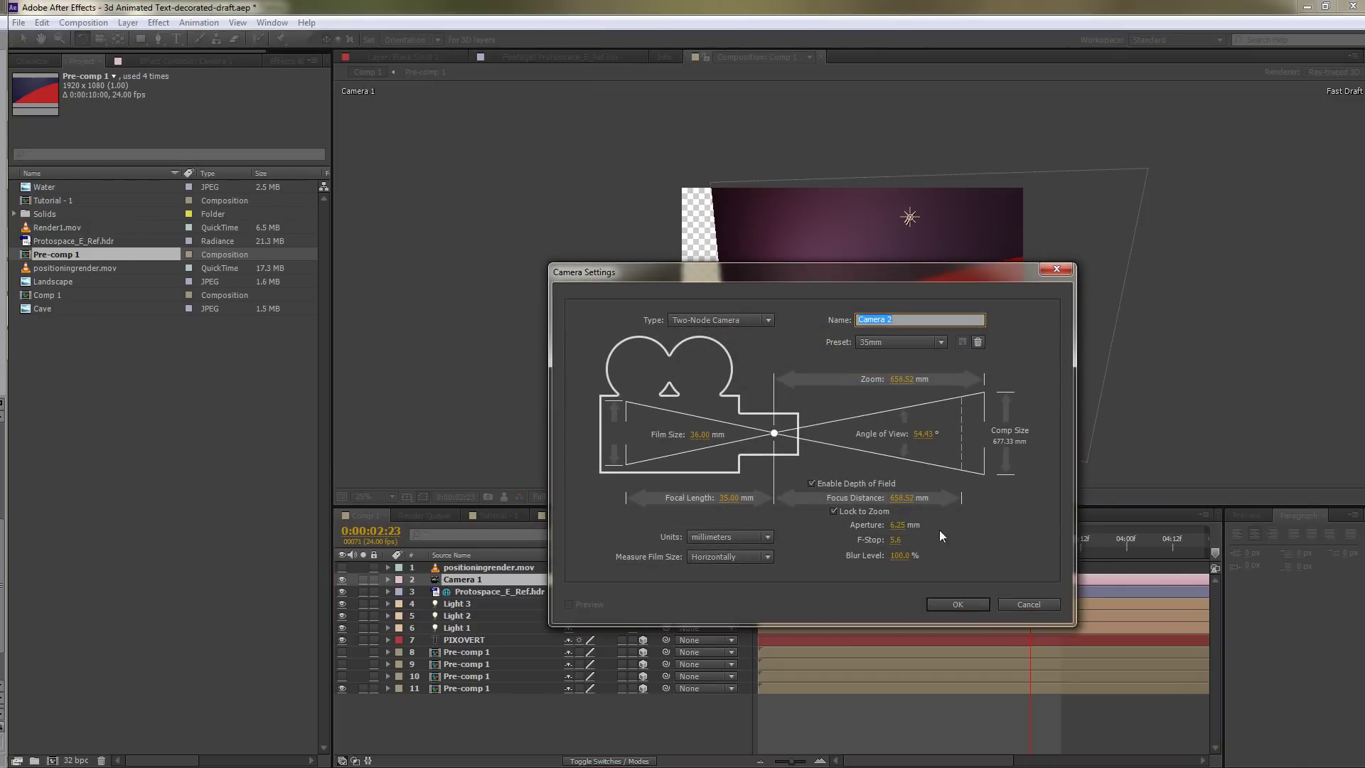
left_click(953, 603)
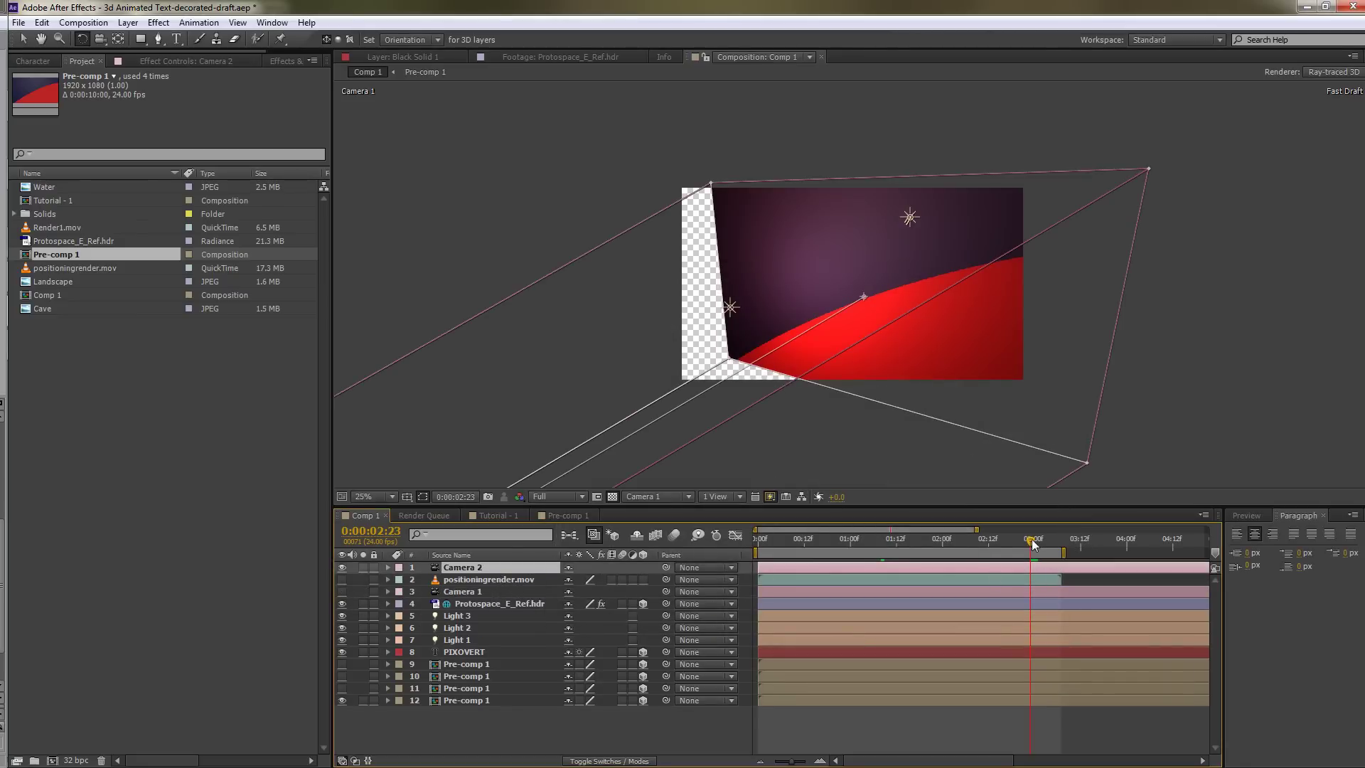
left_click_drag(1032, 542, 700, 543)
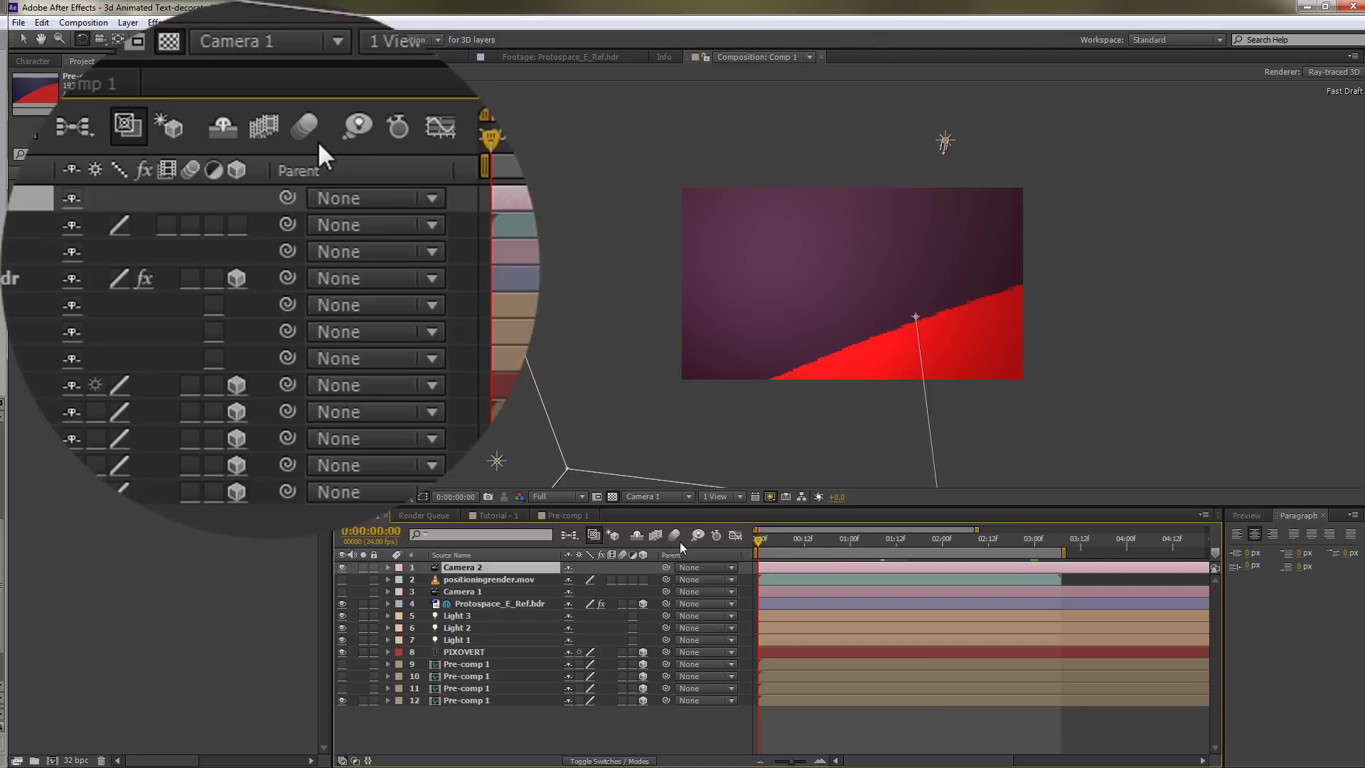
Step: Set the viewer's 3D view to Camera 2 and scrub back to 0:00:00:00
left_click(660, 497)
left_click(669, 535)
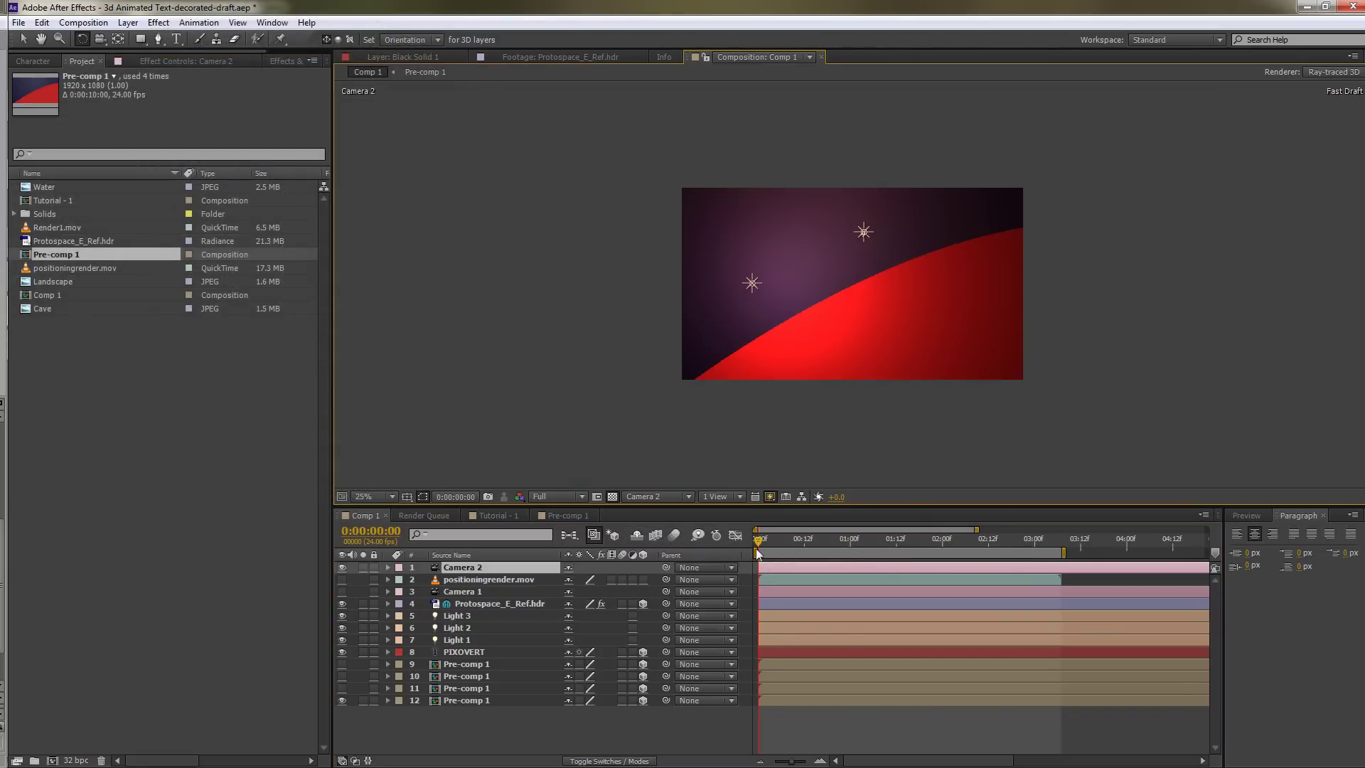
left_click_drag(764, 545, 724, 539)
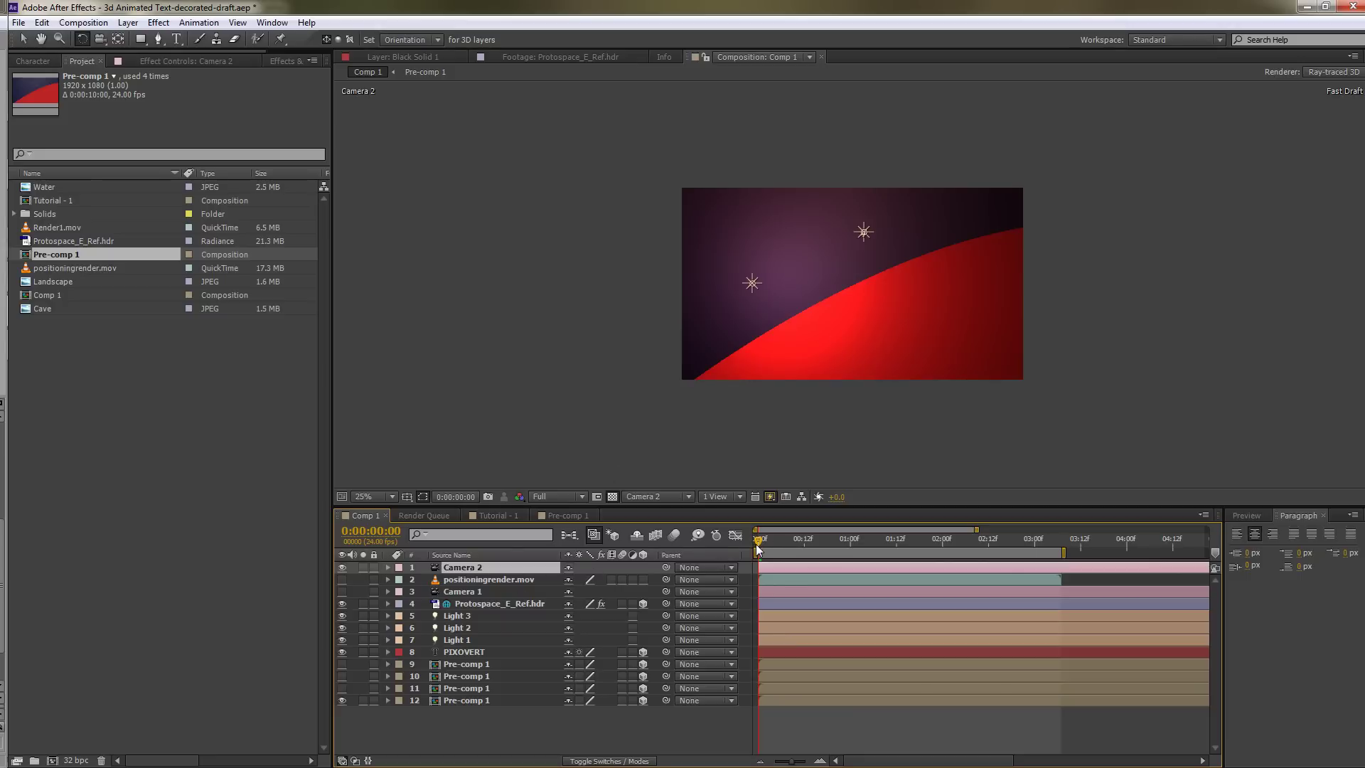
mouse_move(758, 548)
left_mouse_down()
mouse_move(926, 540)
mouse_move(755, 539)
left_mouse_up()
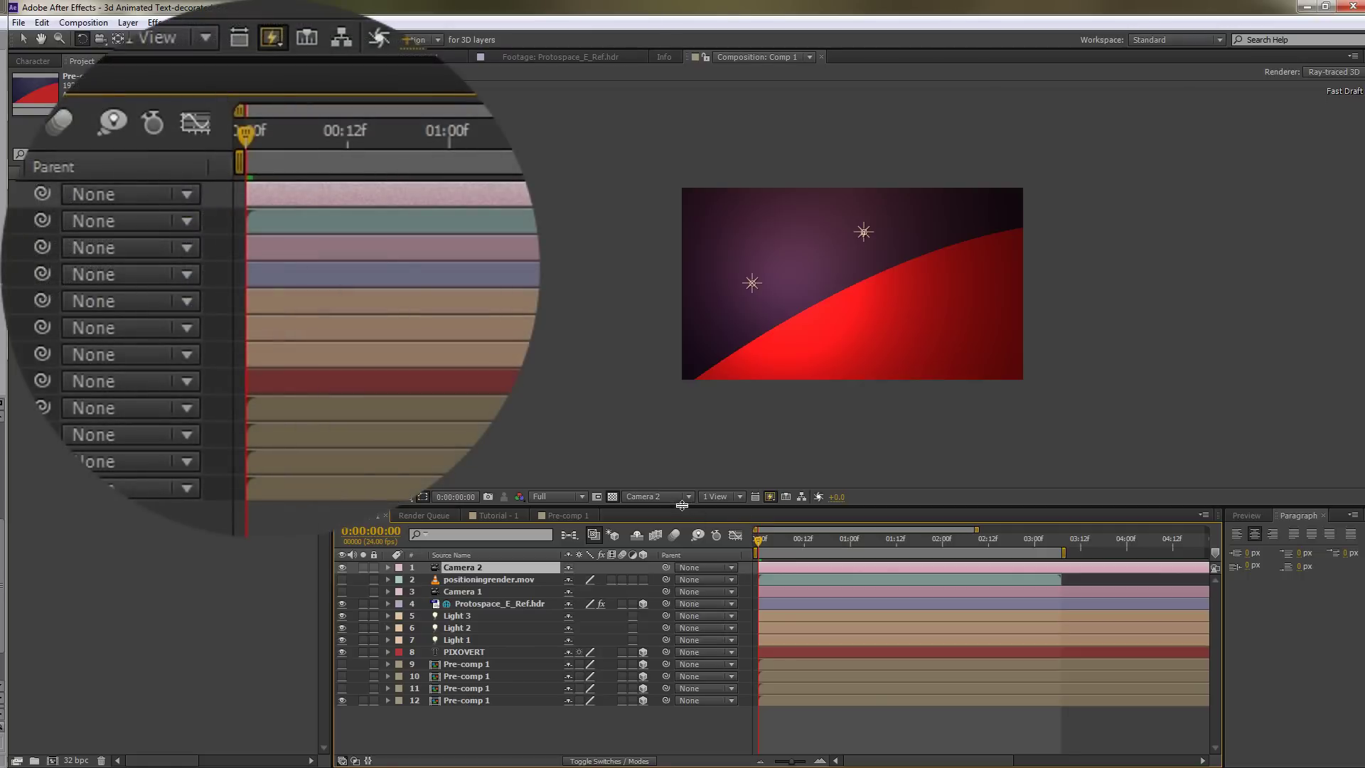
Step: Switch the viewer layout to 2 Views - Horizontal and select the bottom Pre-comp 1 layer
left_click(719, 497)
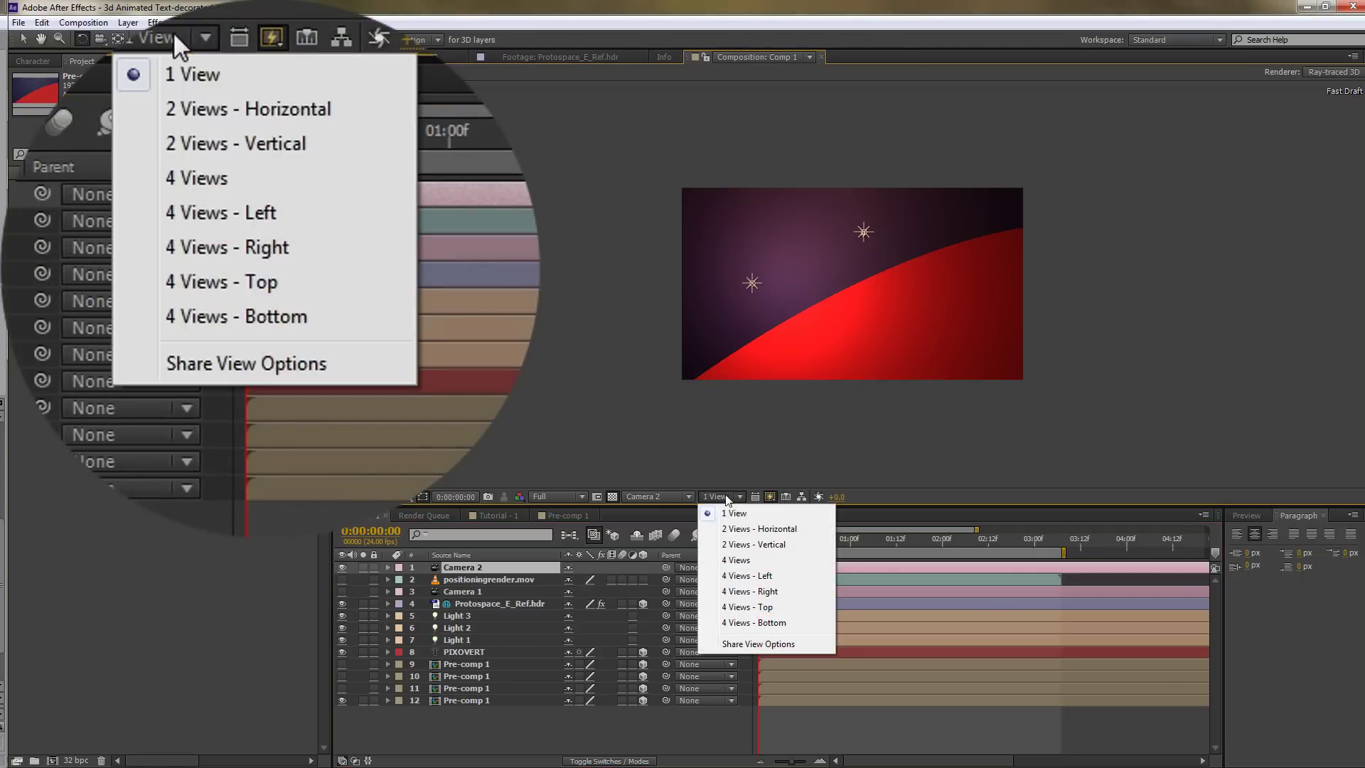
left_click(759, 530)
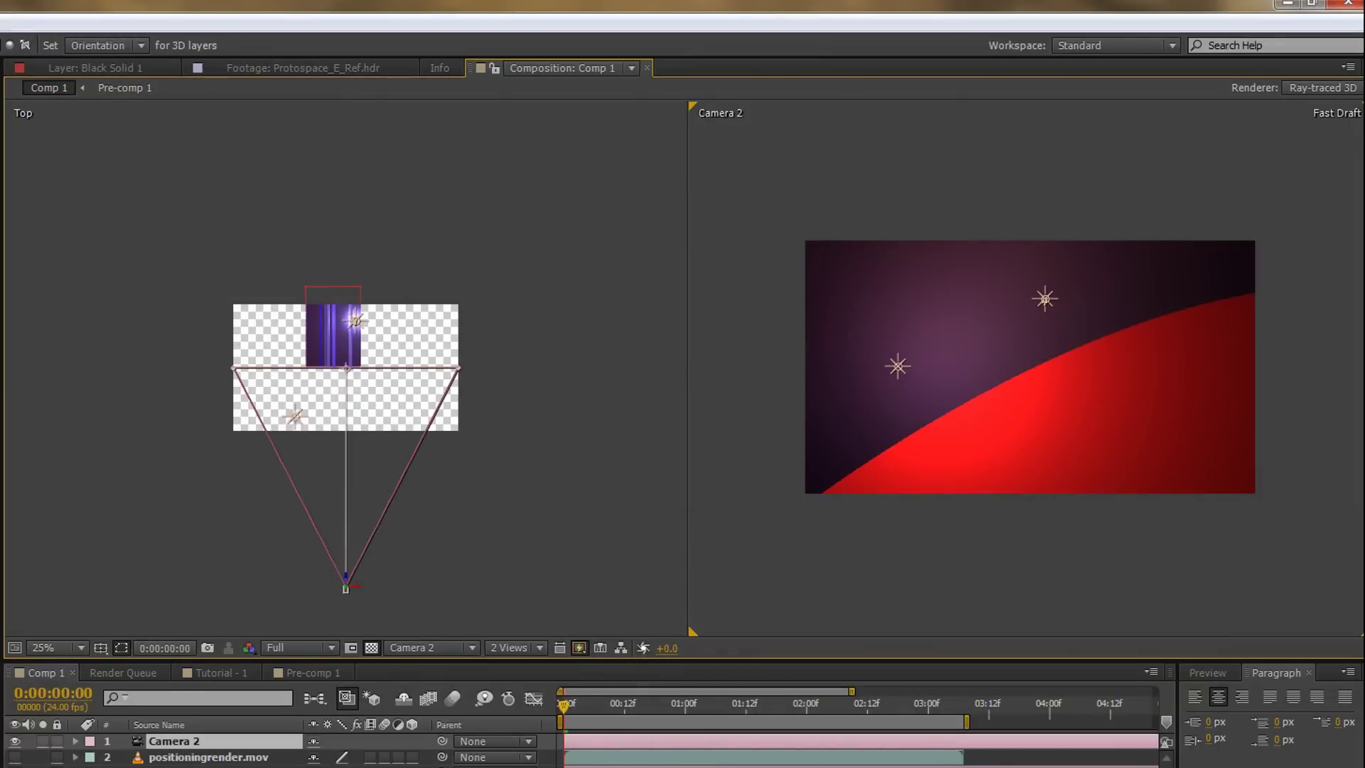
key("v")
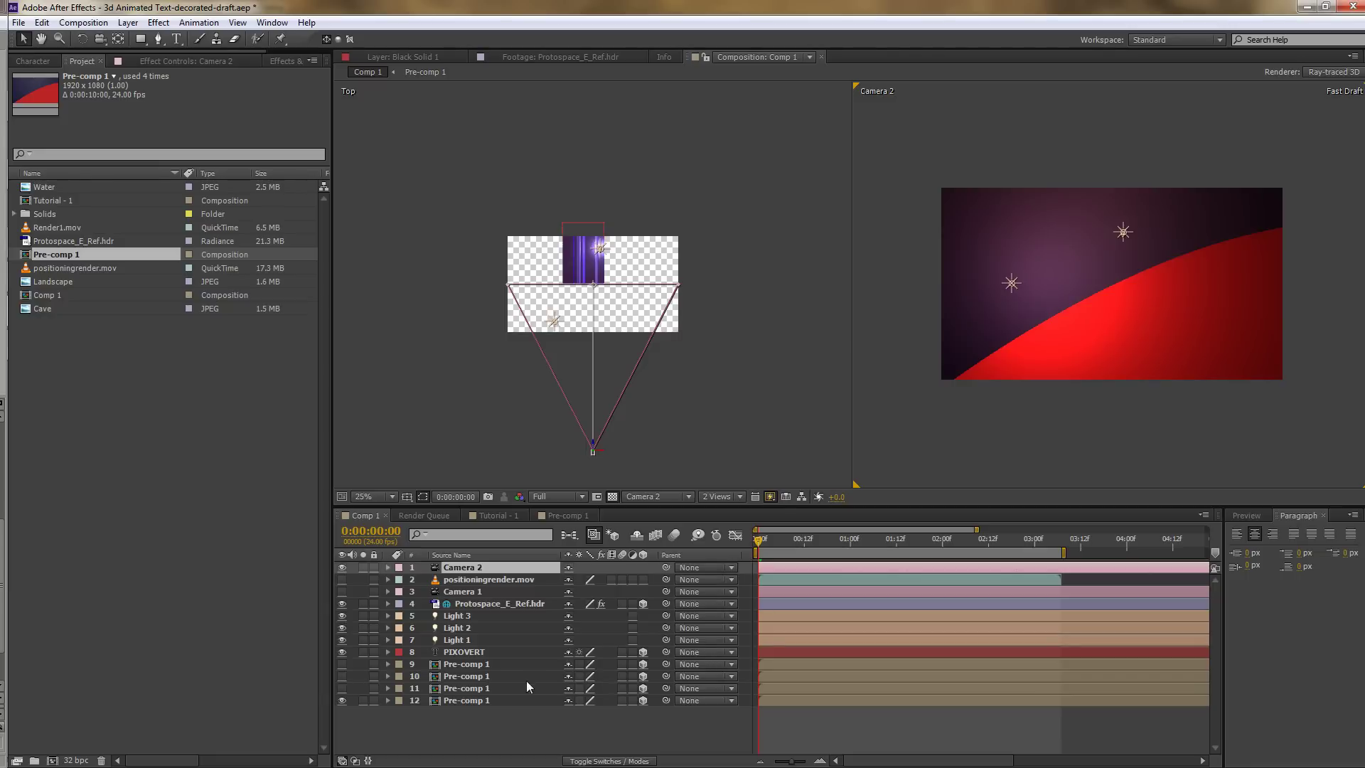
left_click(476, 701)
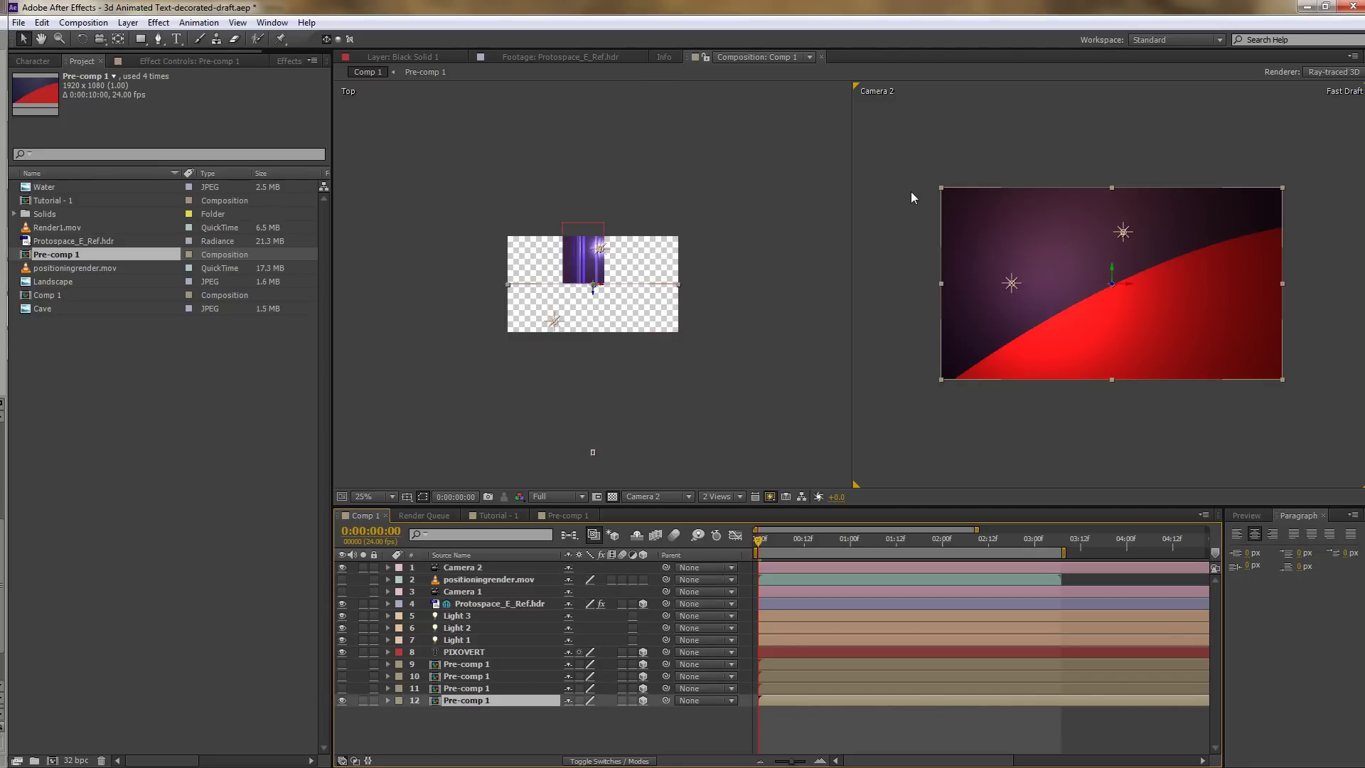
Step: Duplicate the Pre-comp 1 layer and hide two of the copies
key("ctrl+d")
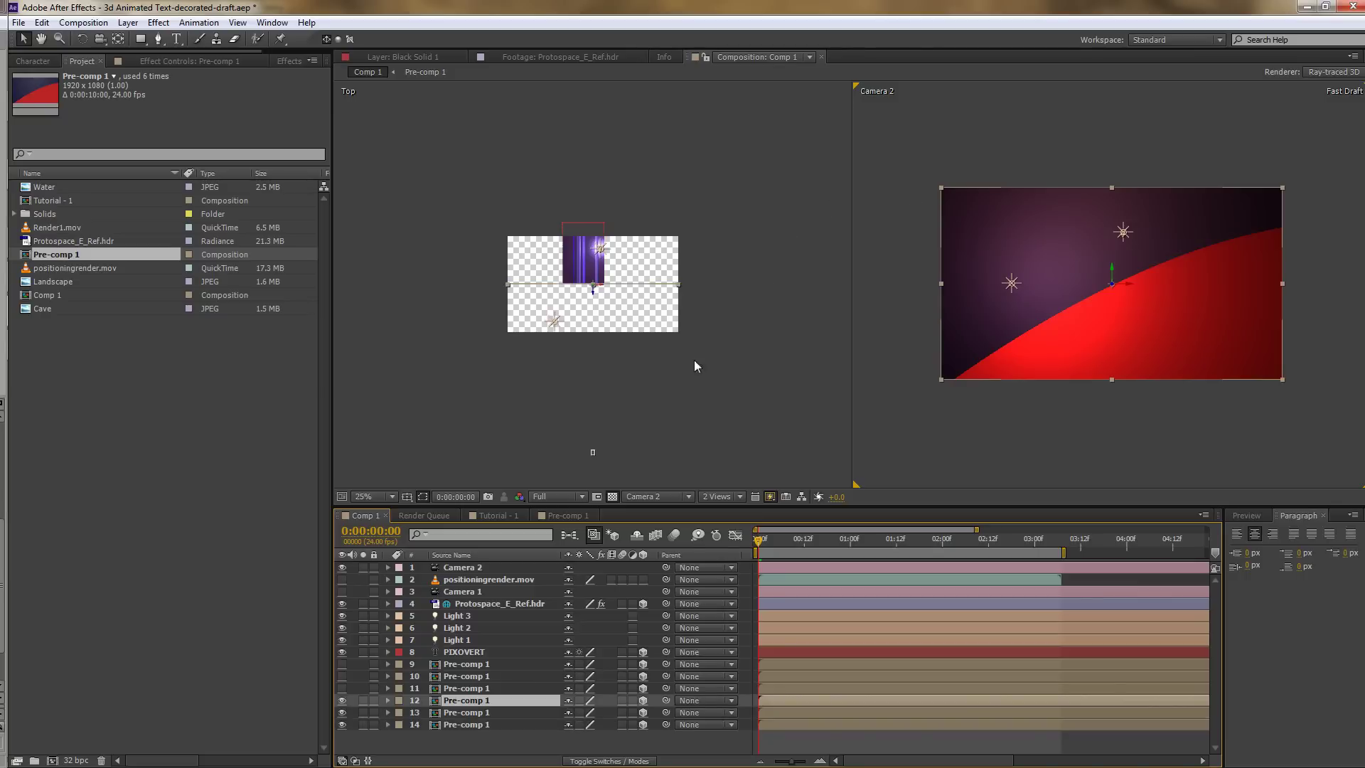
left_click(342, 713)
left_click(342, 700)
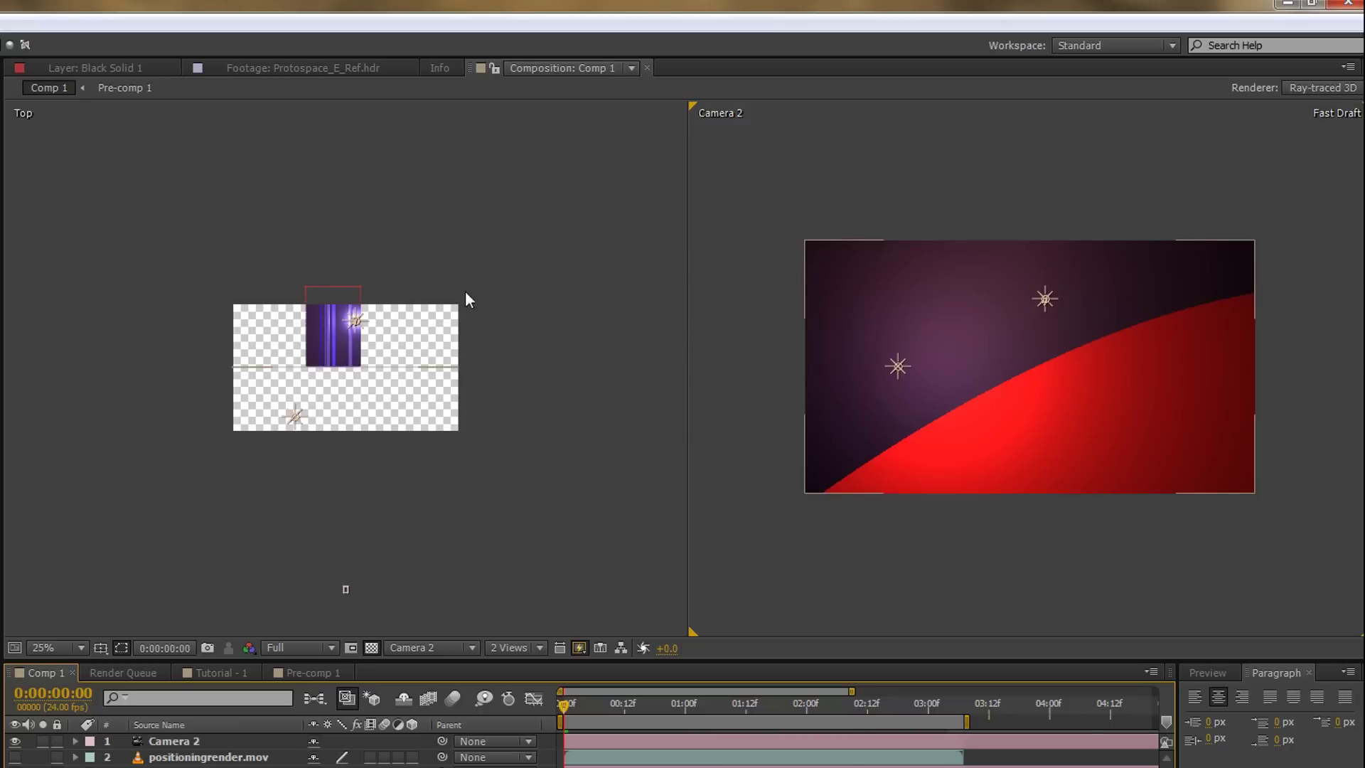
Step: Drag the visible Pre-comp 1 wall along Z in the Top view to sit behind the PIXOVERT text
left_click(983, 342)
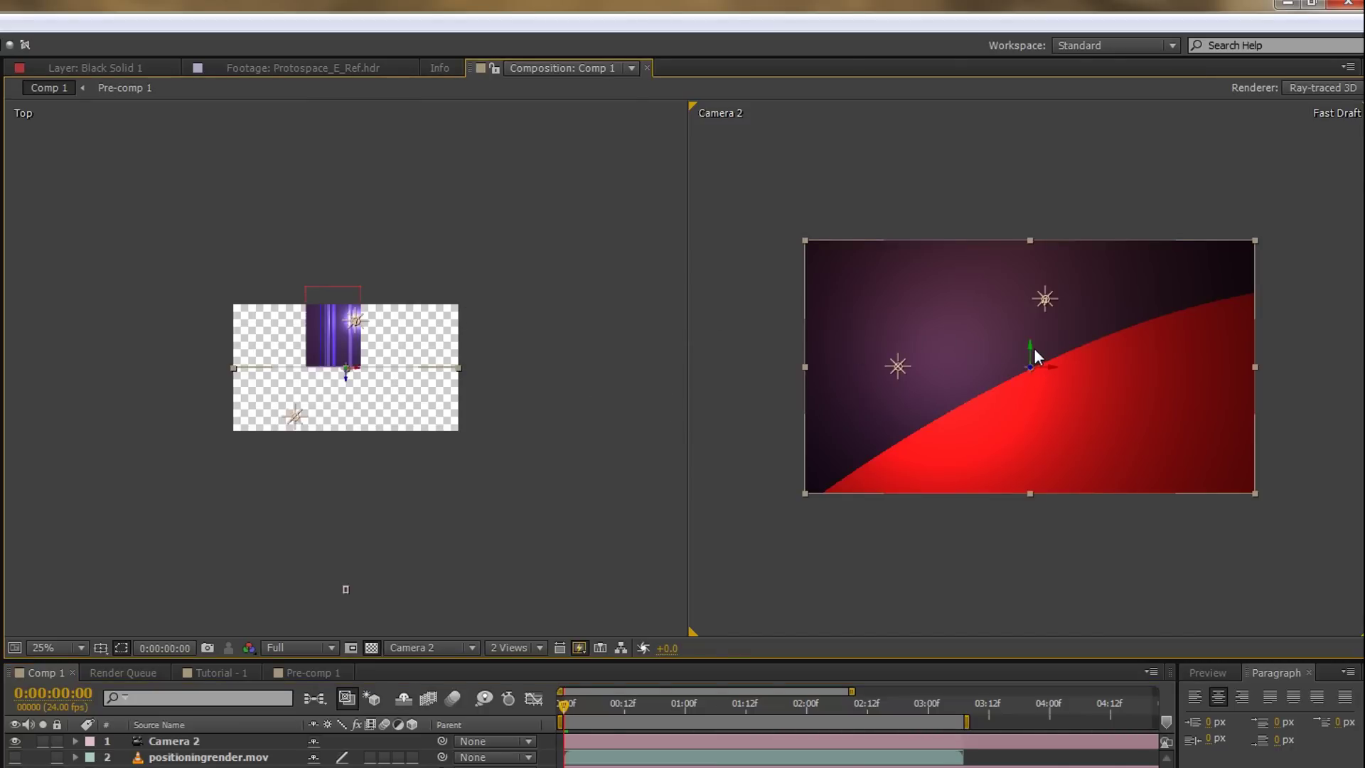
scroll(1034, 347, "up", 2)
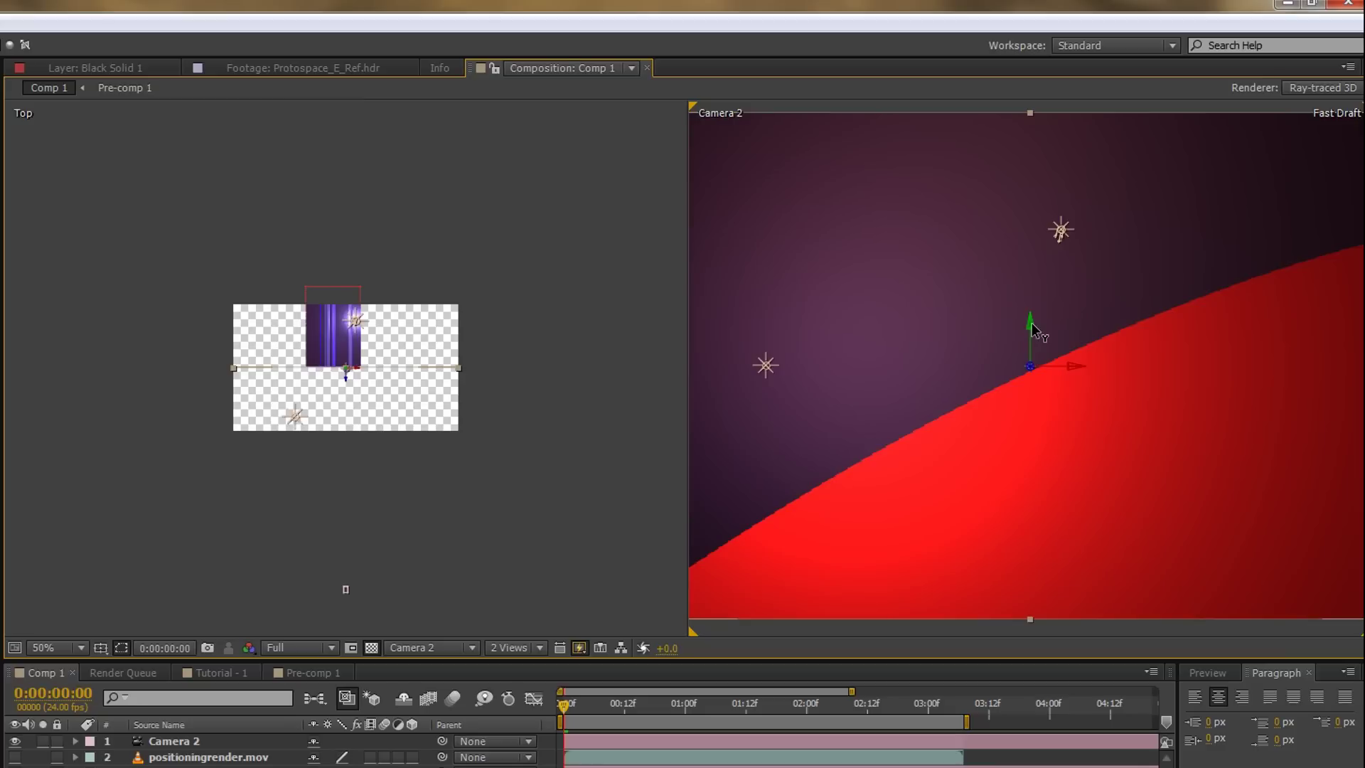
scroll(1032, 370, "down", 2)
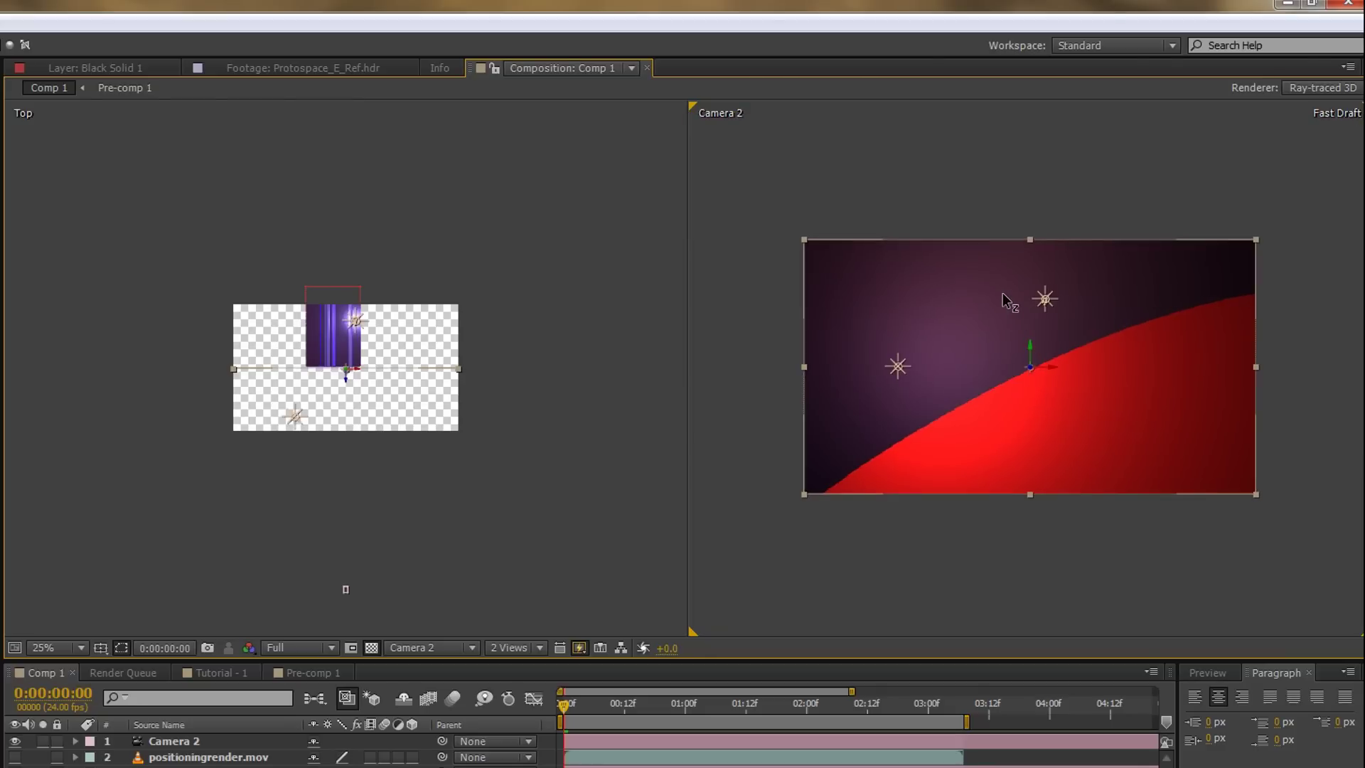
left_click_drag(996, 268, 880, 393)
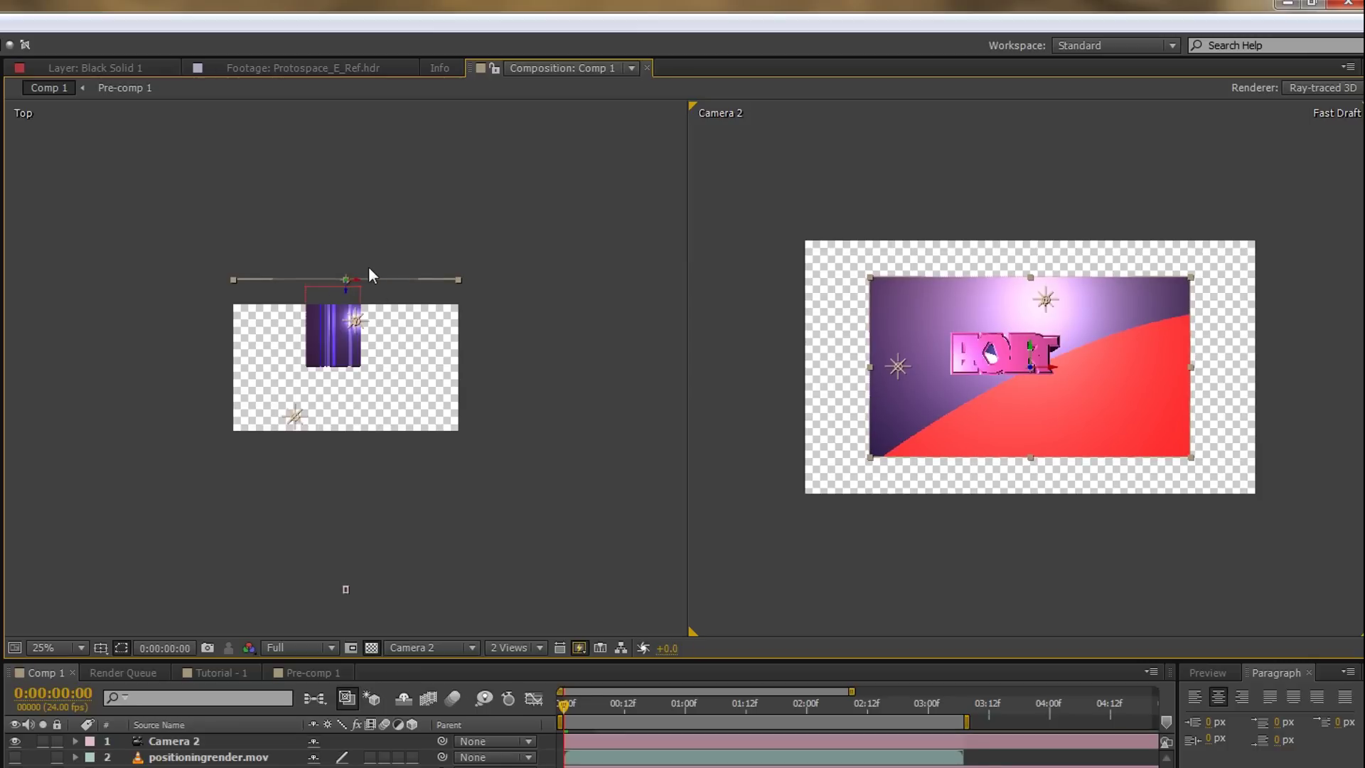
left_click_drag(368, 266, 400, 185)
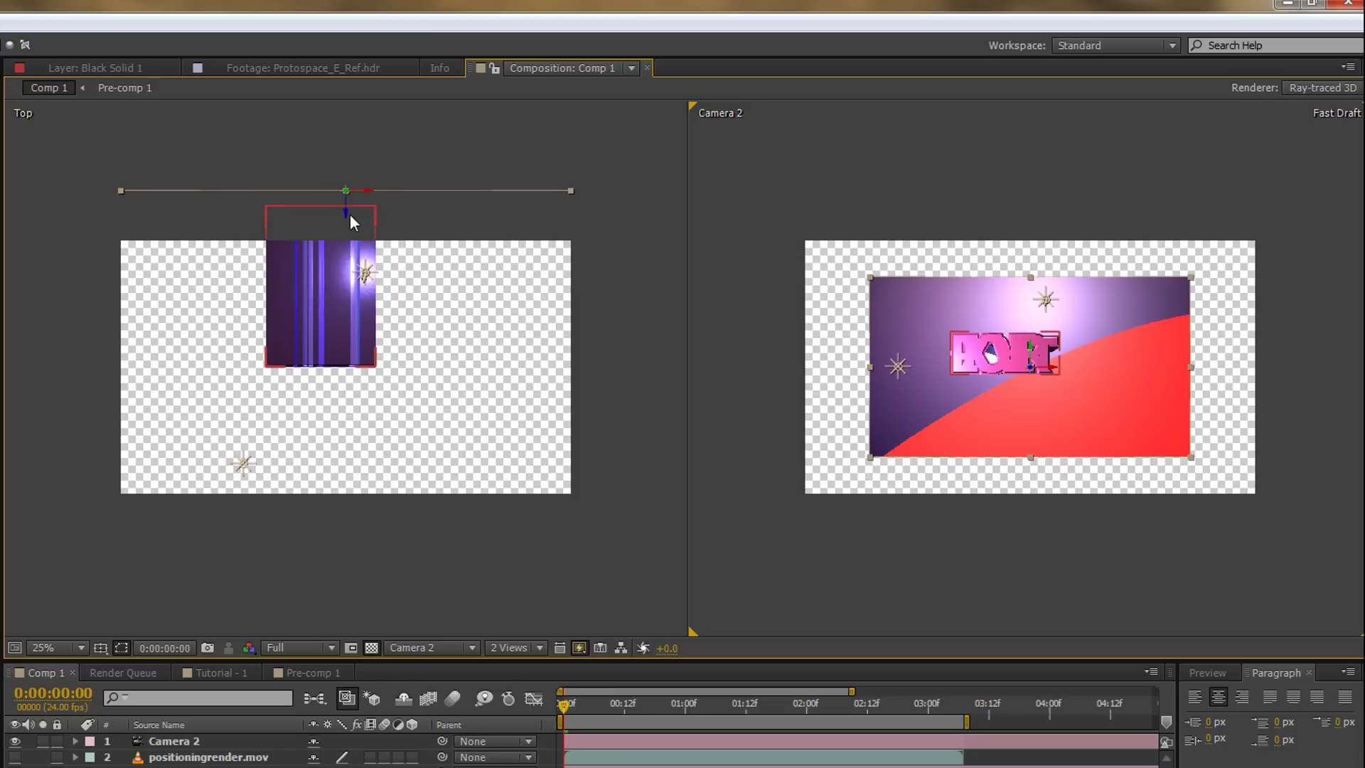
left_click_drag(354, 221, 359, 336)
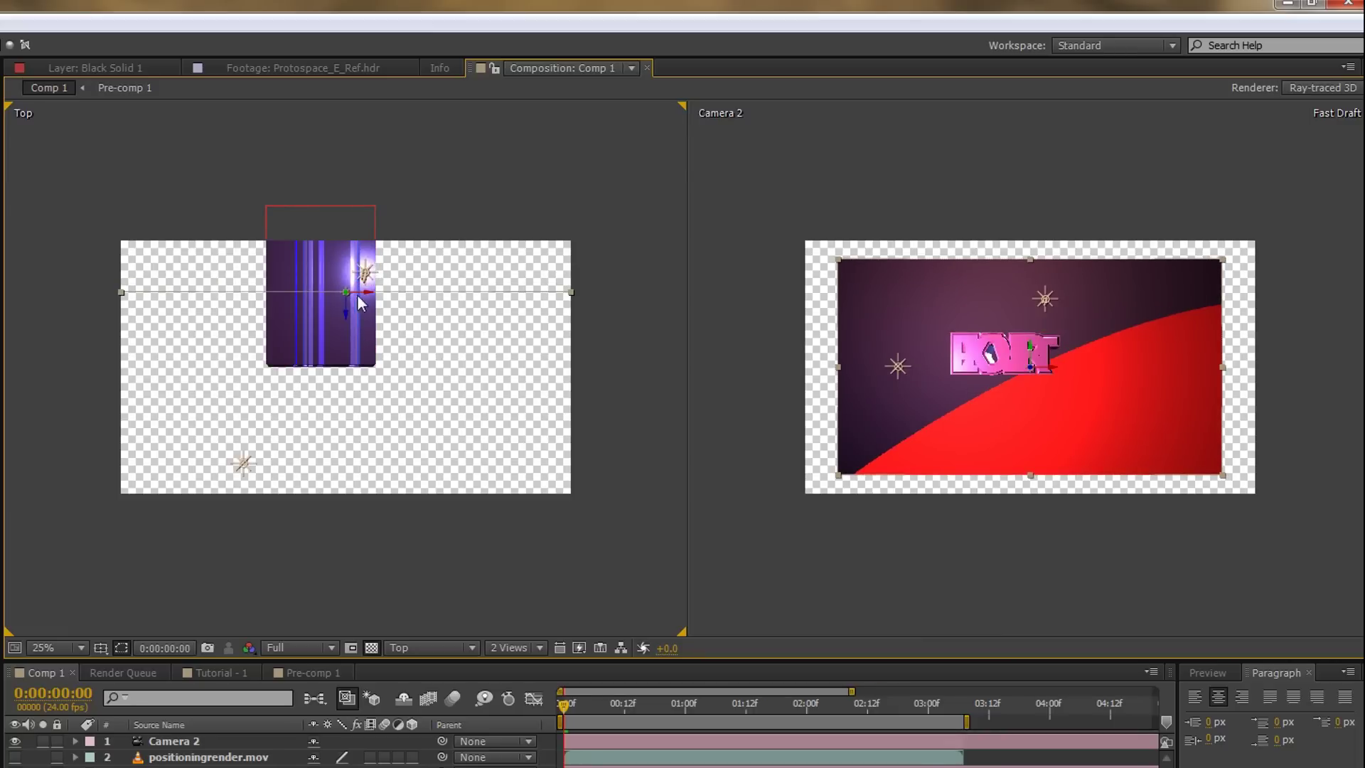
left_click_drag(355, 283, 345, 169)
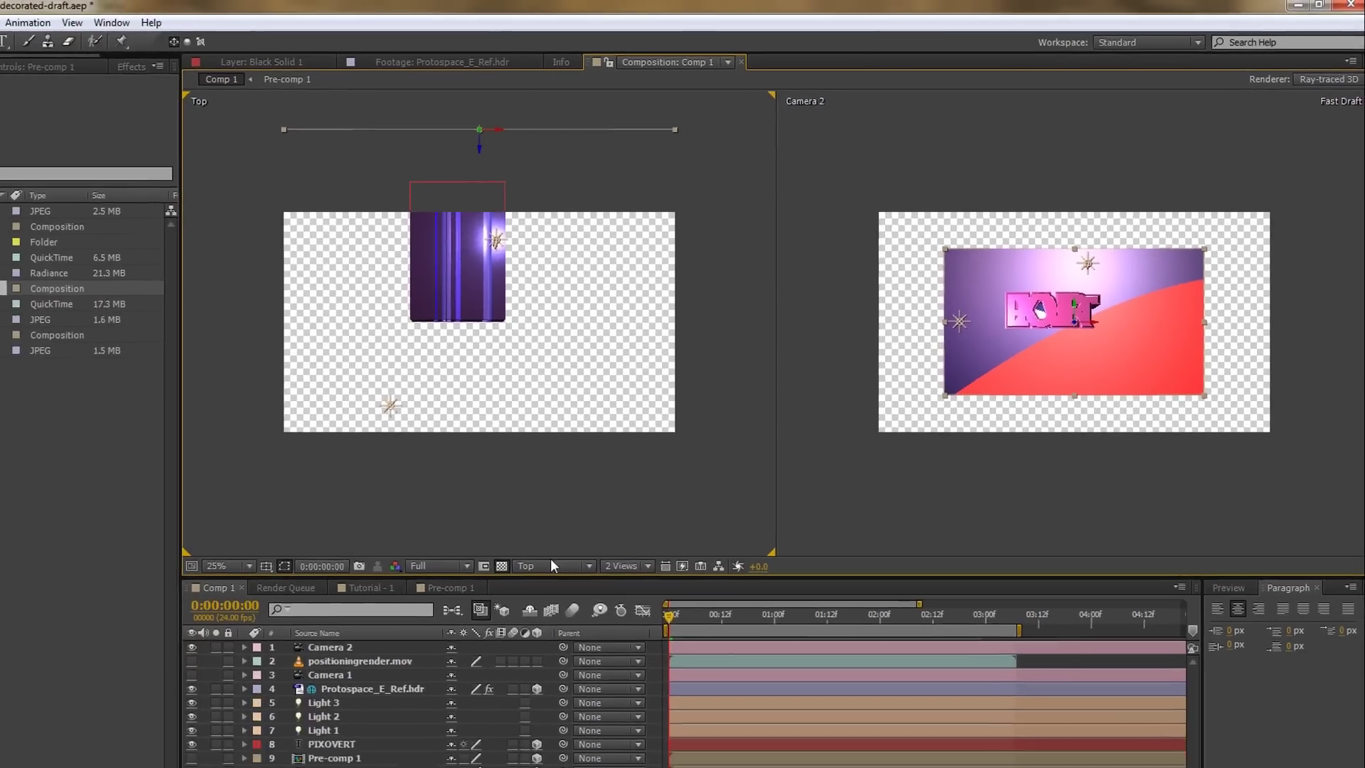
Step: Switch the left view to Back, then return it to Top
left_click(431, 650)
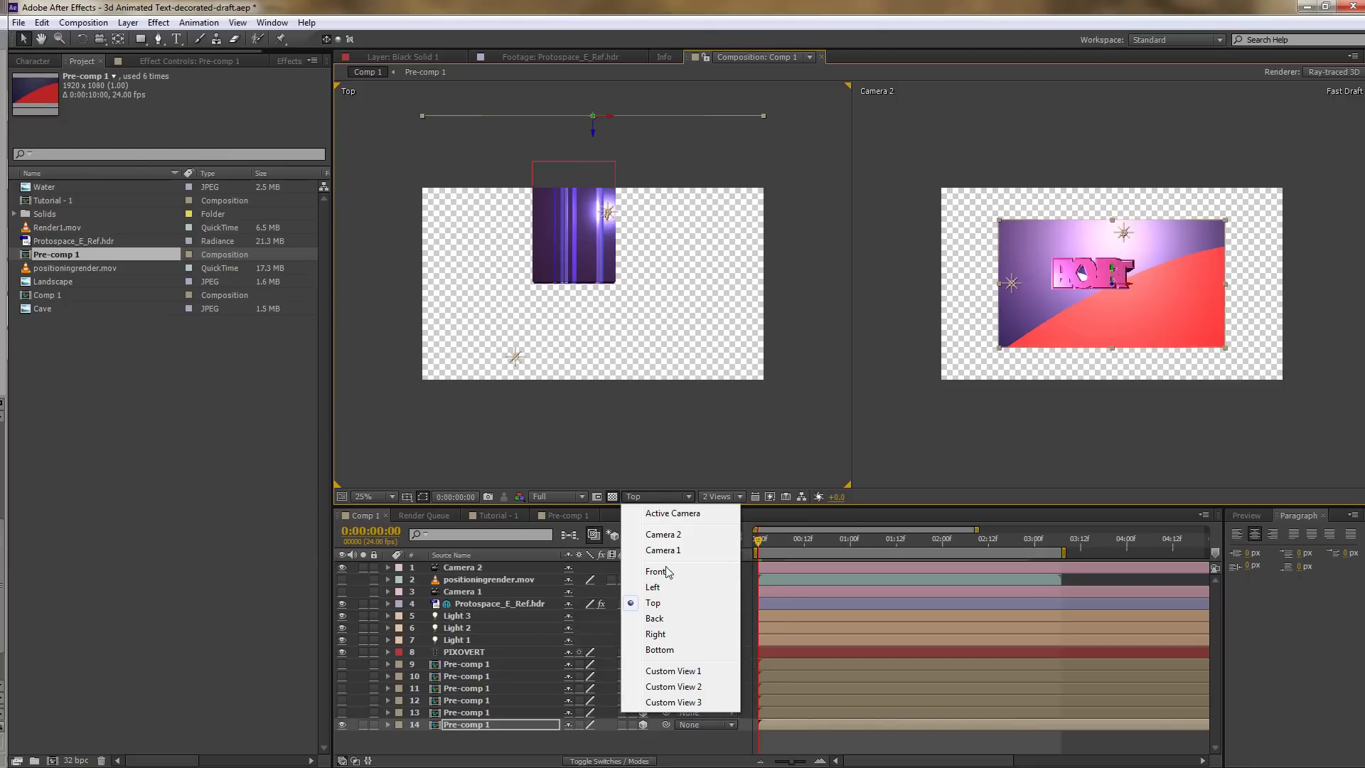
left_click(632, 637)
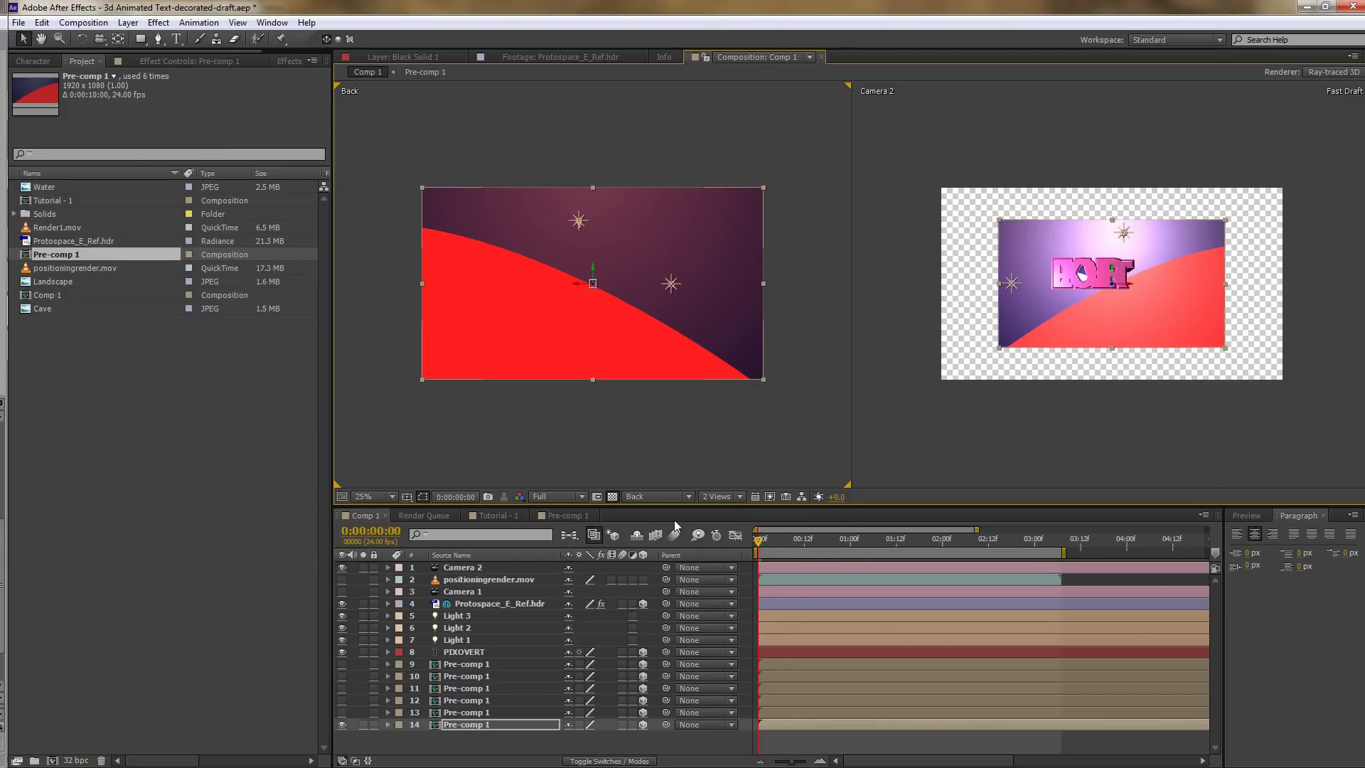
left_click(654, 496)
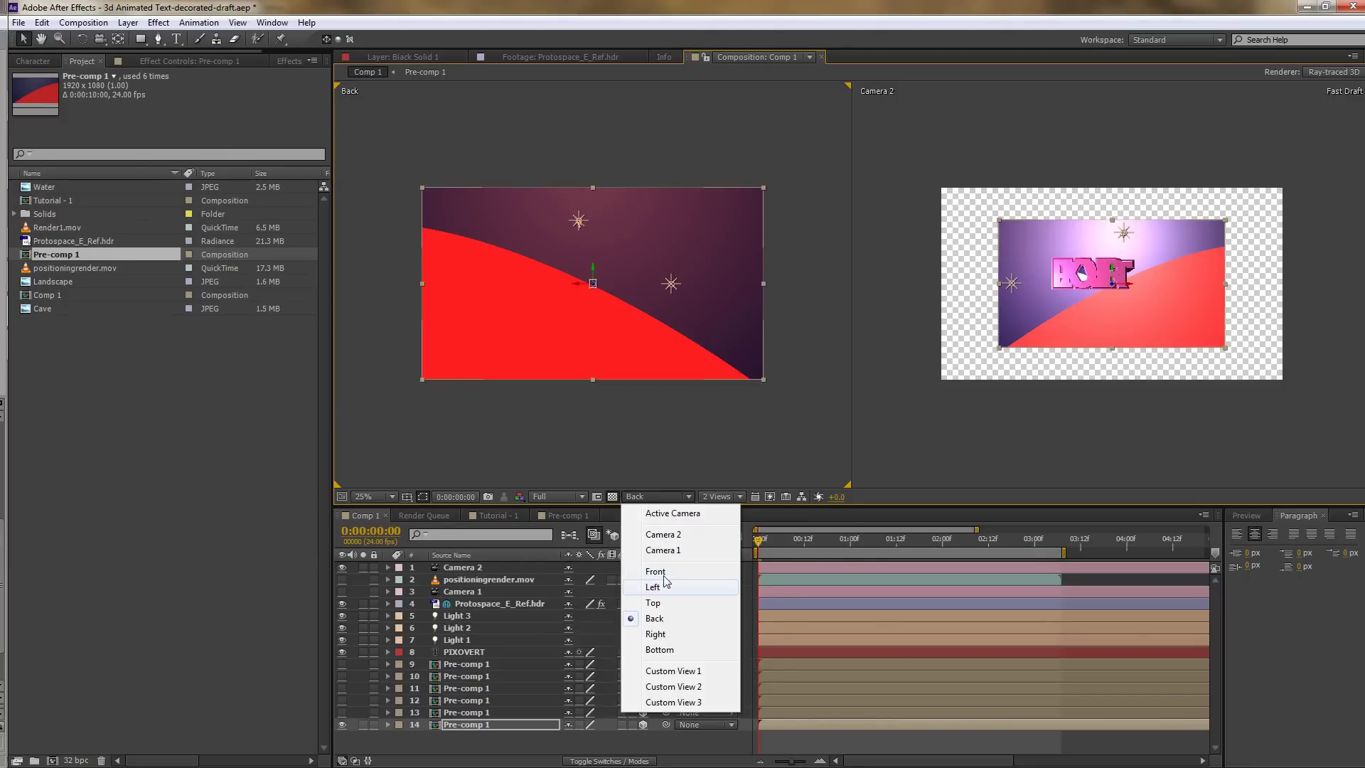
left_click(654, 602)
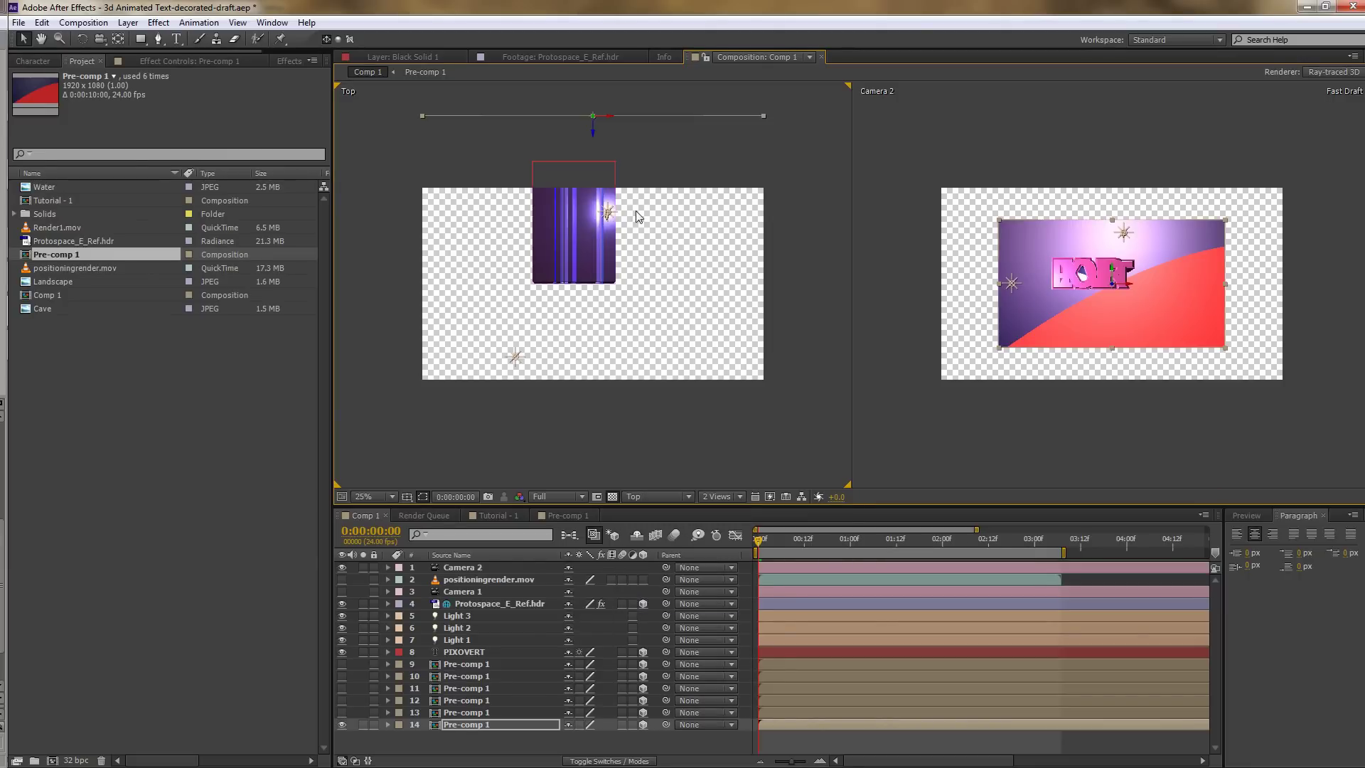
Step: Hide the back wall copy, show the next Pre-comp 1 copy, and angle it diagonally in the Top view
left_click(458, 713)
left_click(342, 725)
left_click(342, 712)
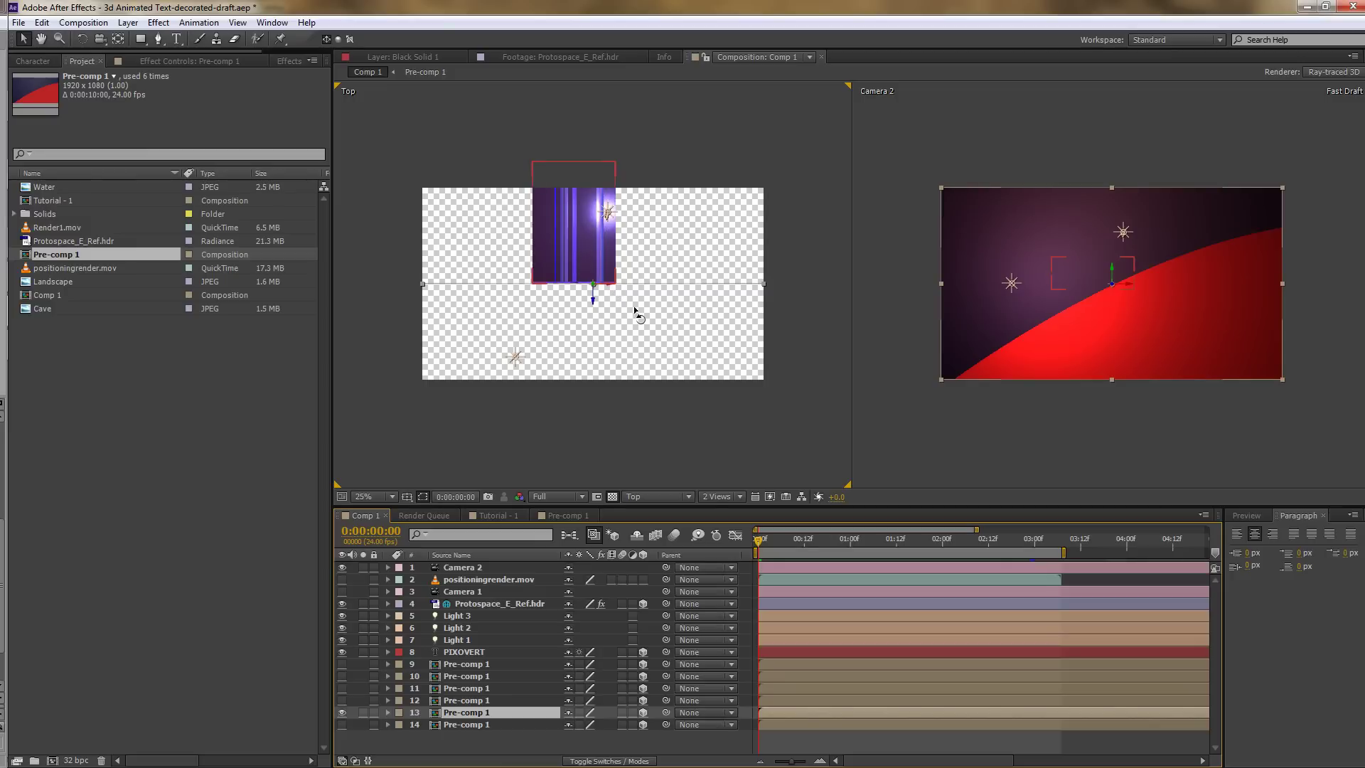
key("w")
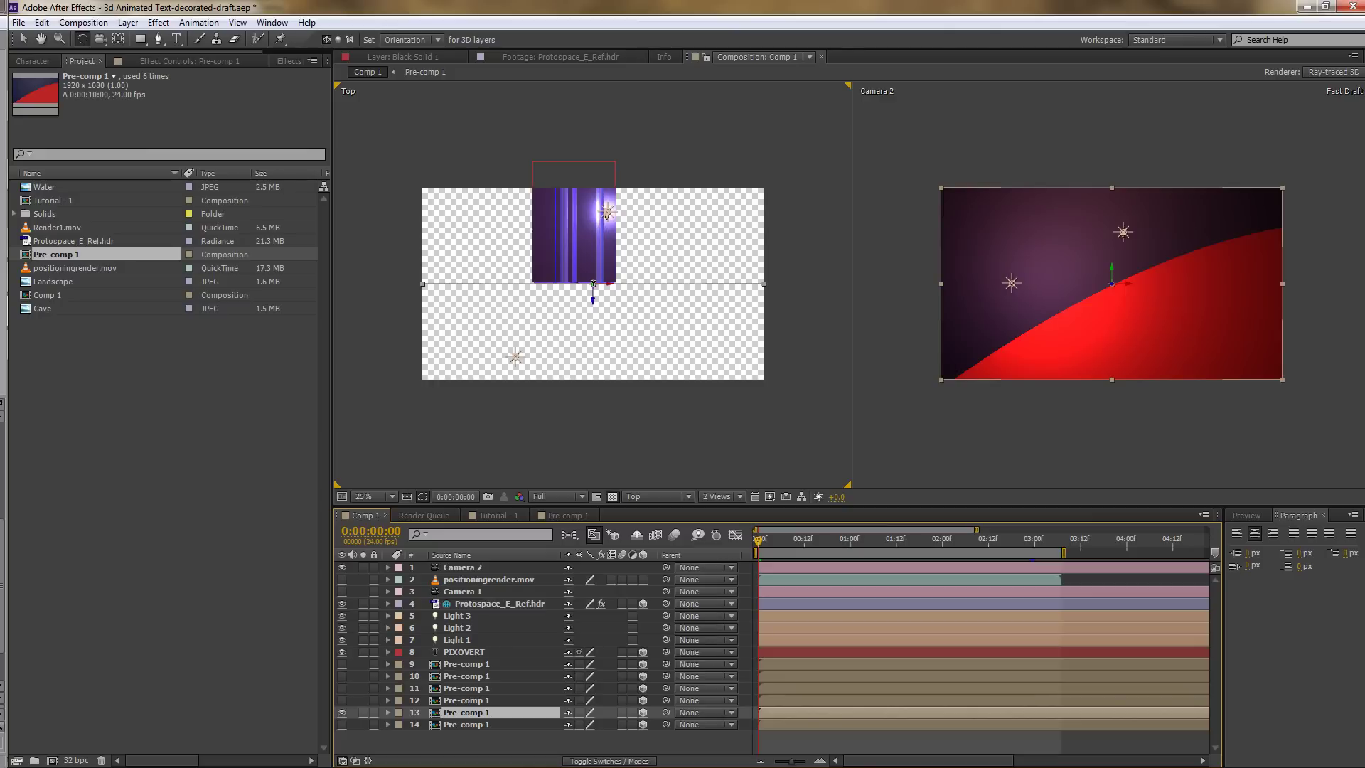
left_click_drag(577, 283, 610, 281)
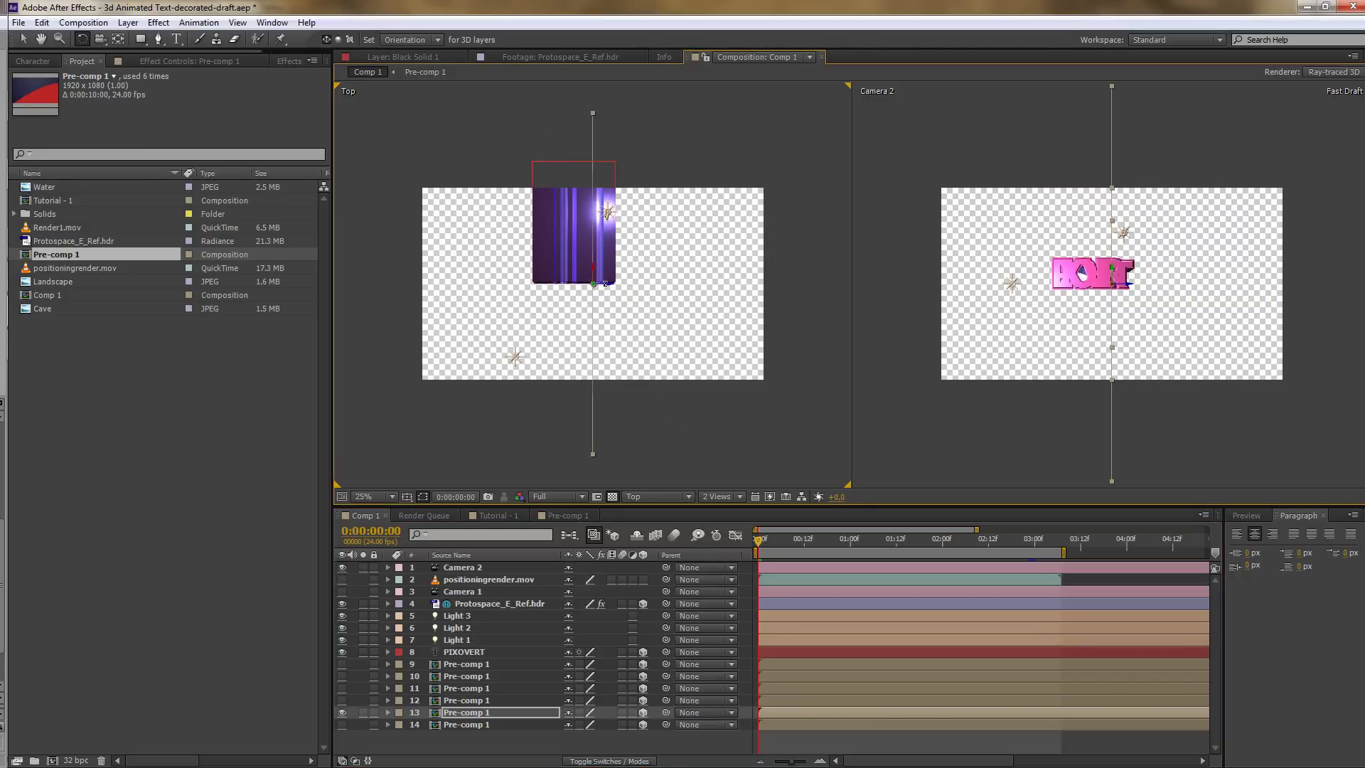
Step: Slide layer 13's wall to the left side, hide it, and select layer 12
key("v")
left_click_drag(597, 284, 413, 295)
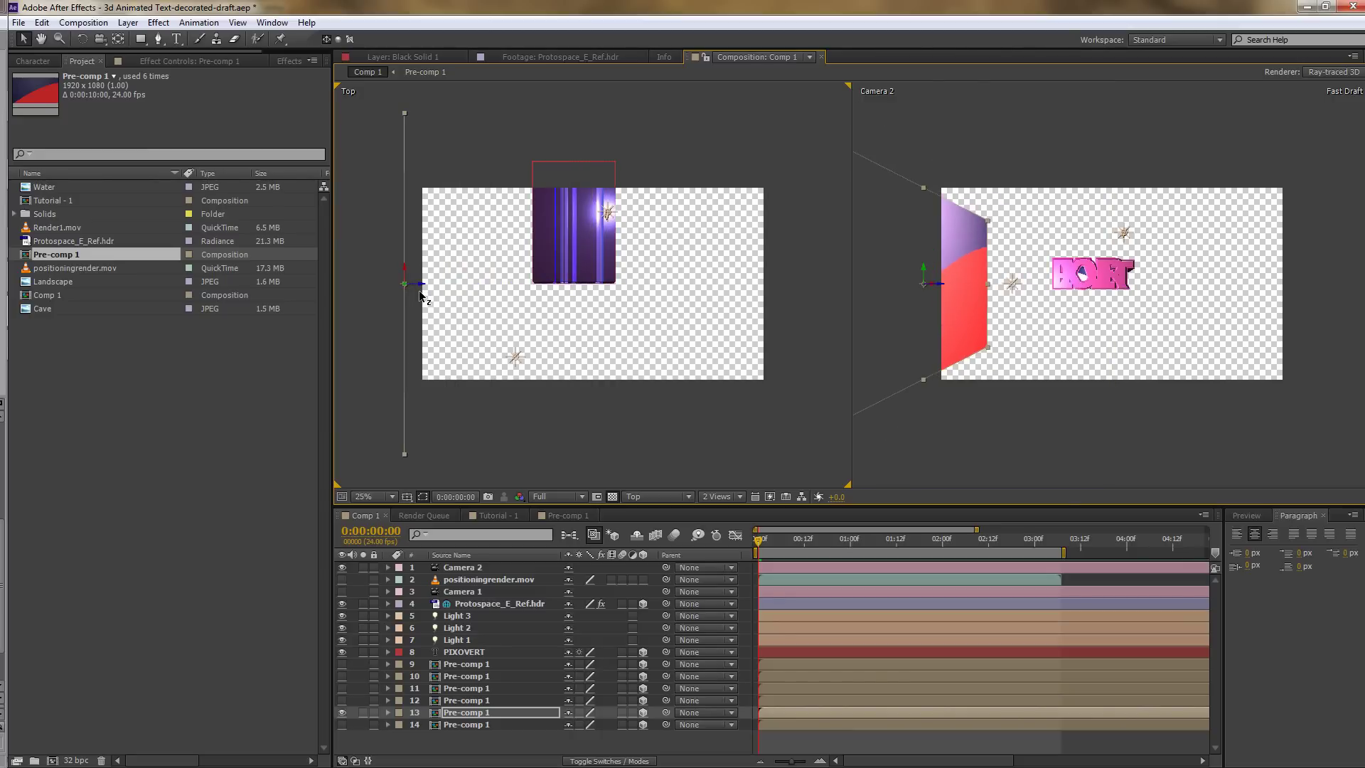
left_click(342, 712)
key("ctrl+Up")
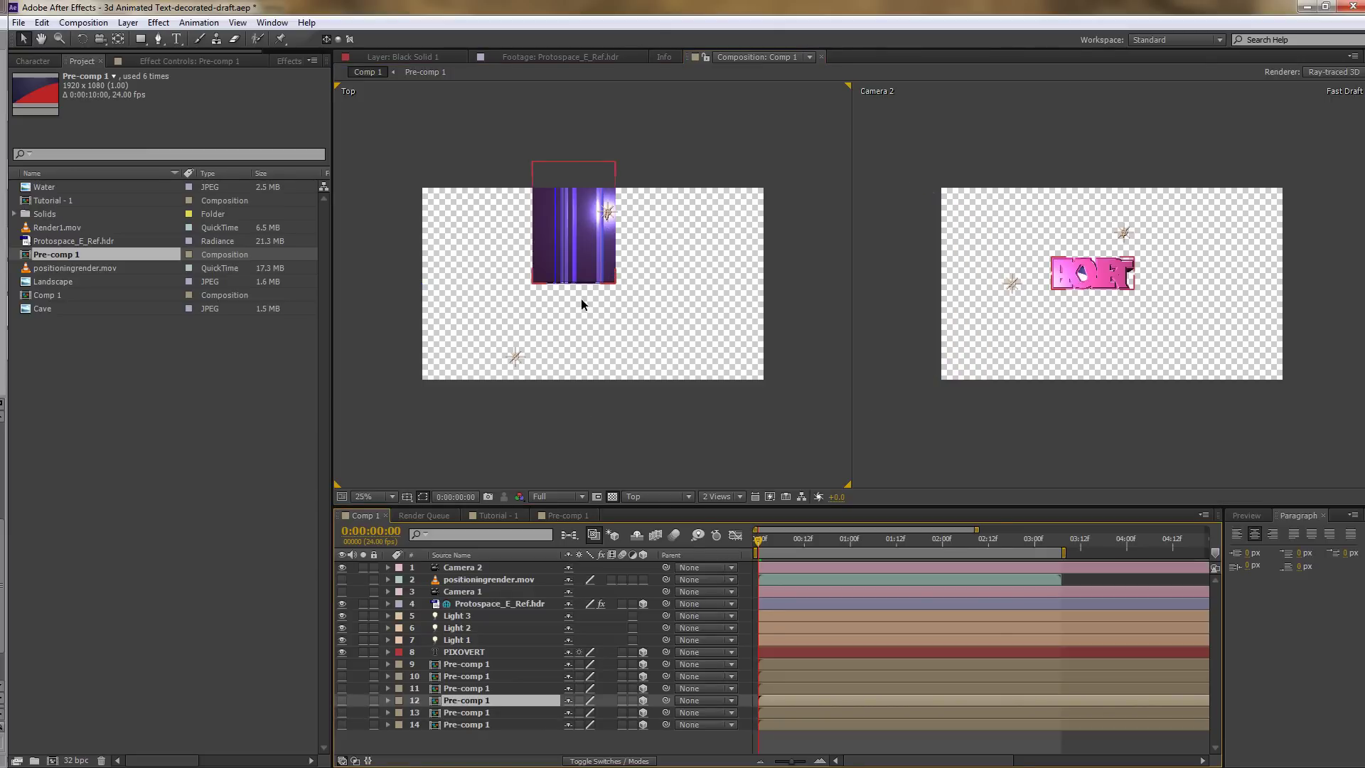
Step: Make layer 12's red pre-comp visible and lay it flat with the Rotation tool
left_click(342, 701)
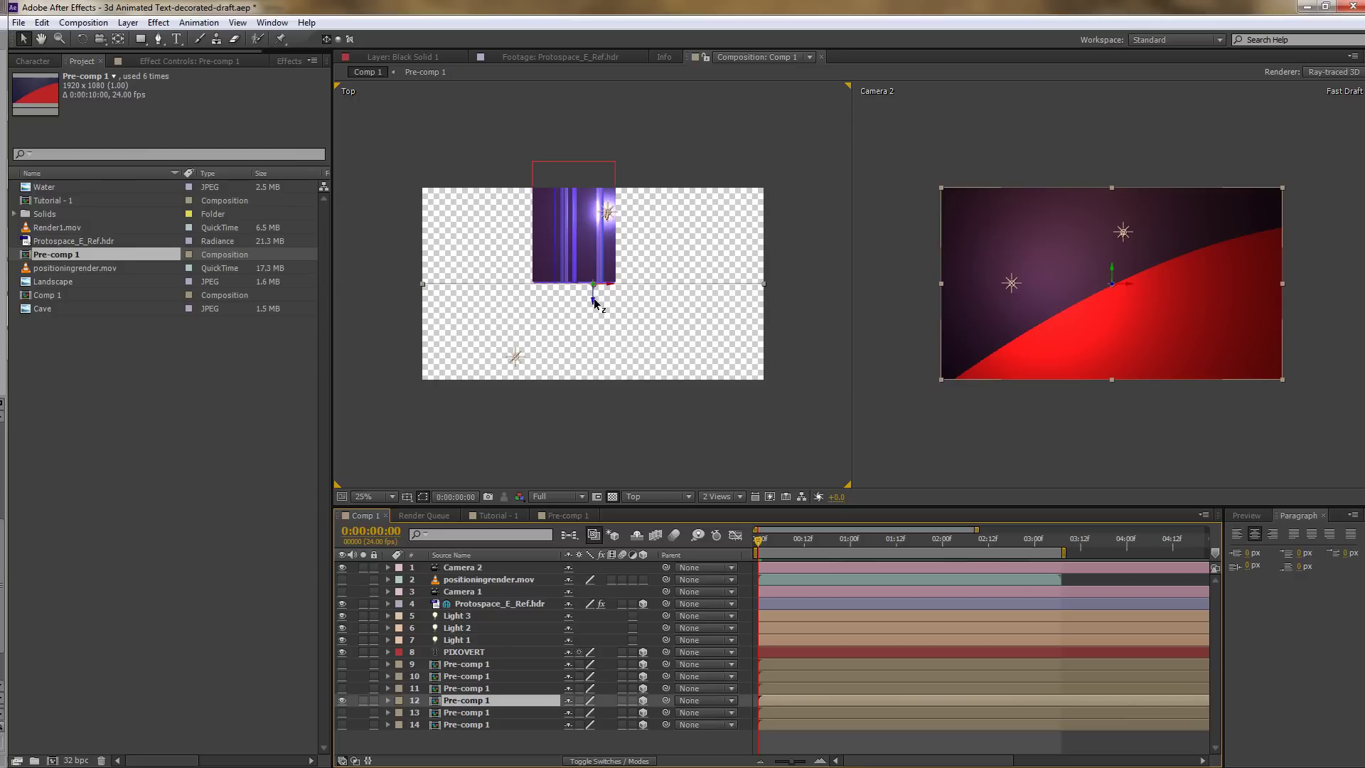
left_click(82, 39)
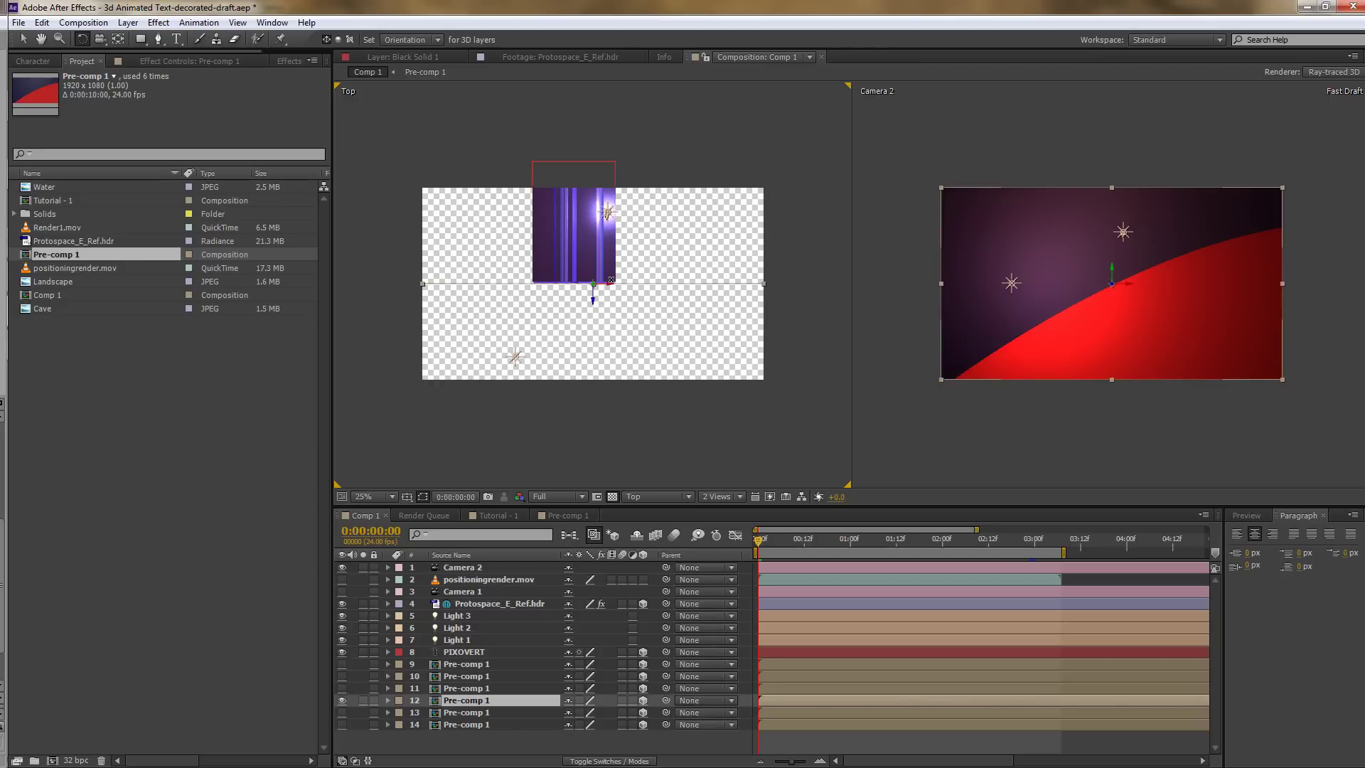
left_click_drag(611, 274, 616, 234)
key("ctrl+z")
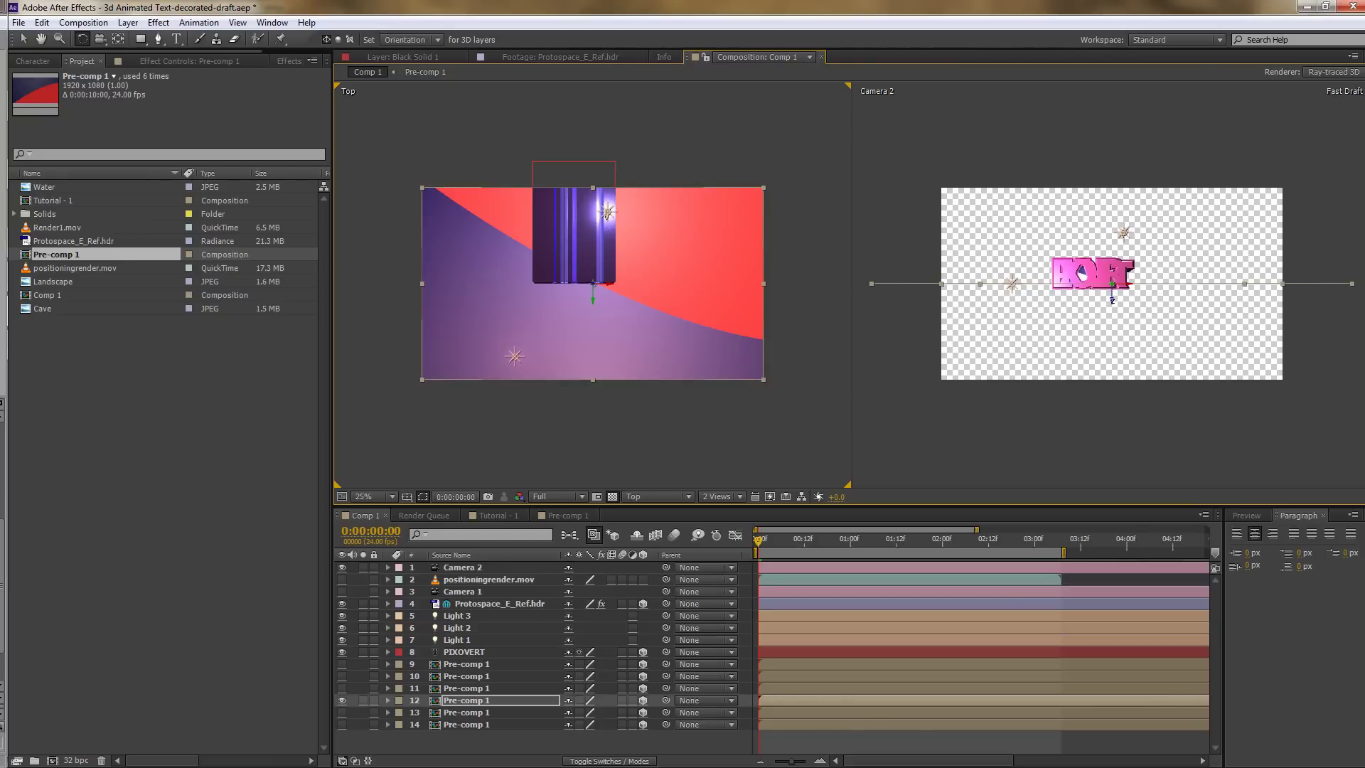
Step: Lower the floor beneath PIXOVERT and scale it larger
key("v")
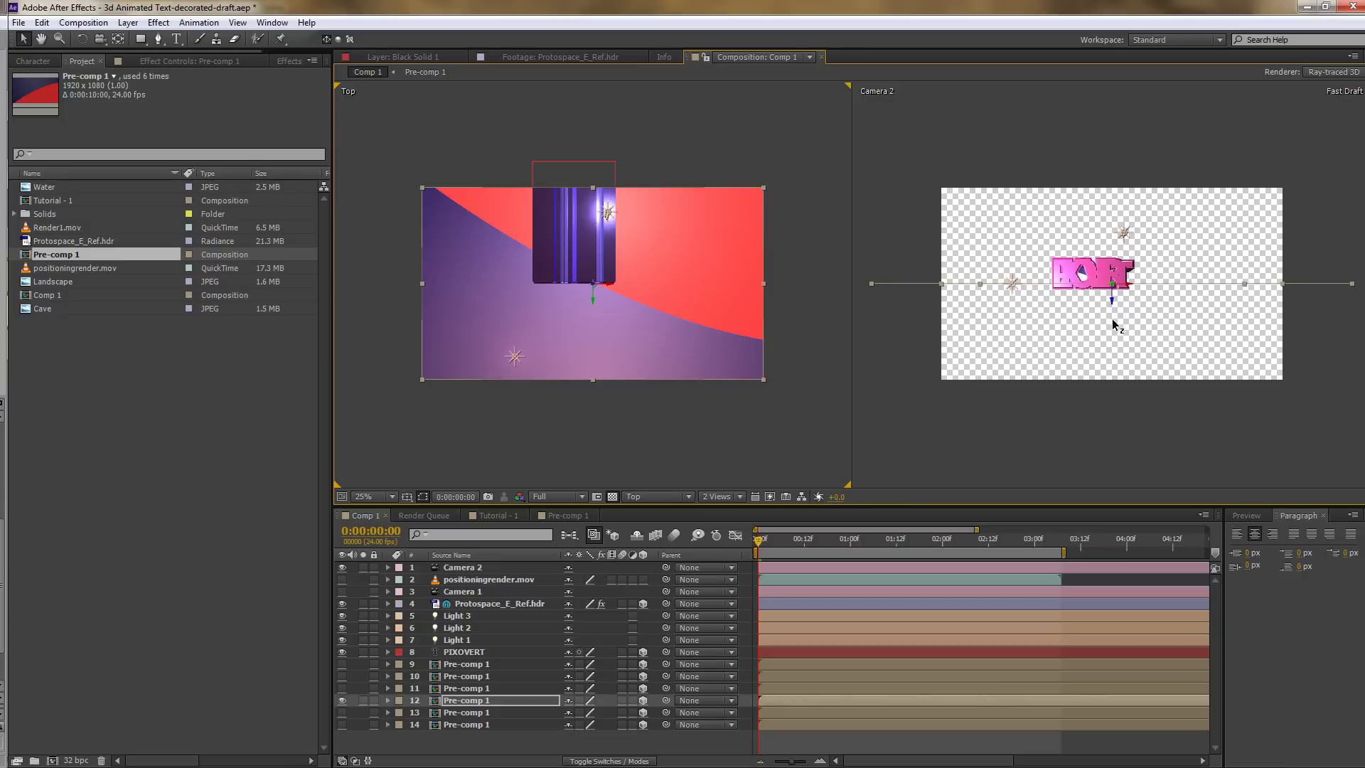
left_click_drag(1113, 302, 1106, 379)
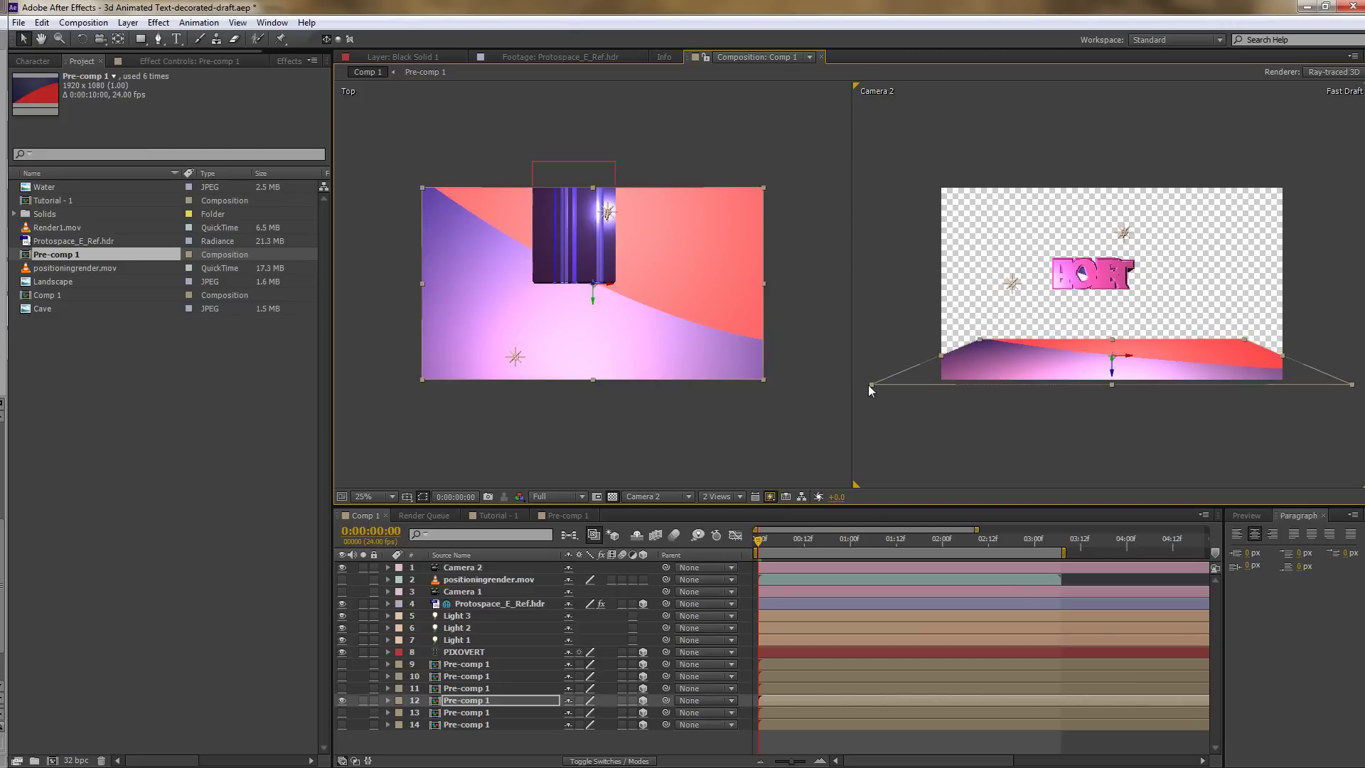
left_click_drag(871, 385, 667, 461)
Step: Zoom the Top view out to 12.5% and make layer 13's left wall visible again
key("ctrl+Down")
left_click(714, 189)
key("comma")
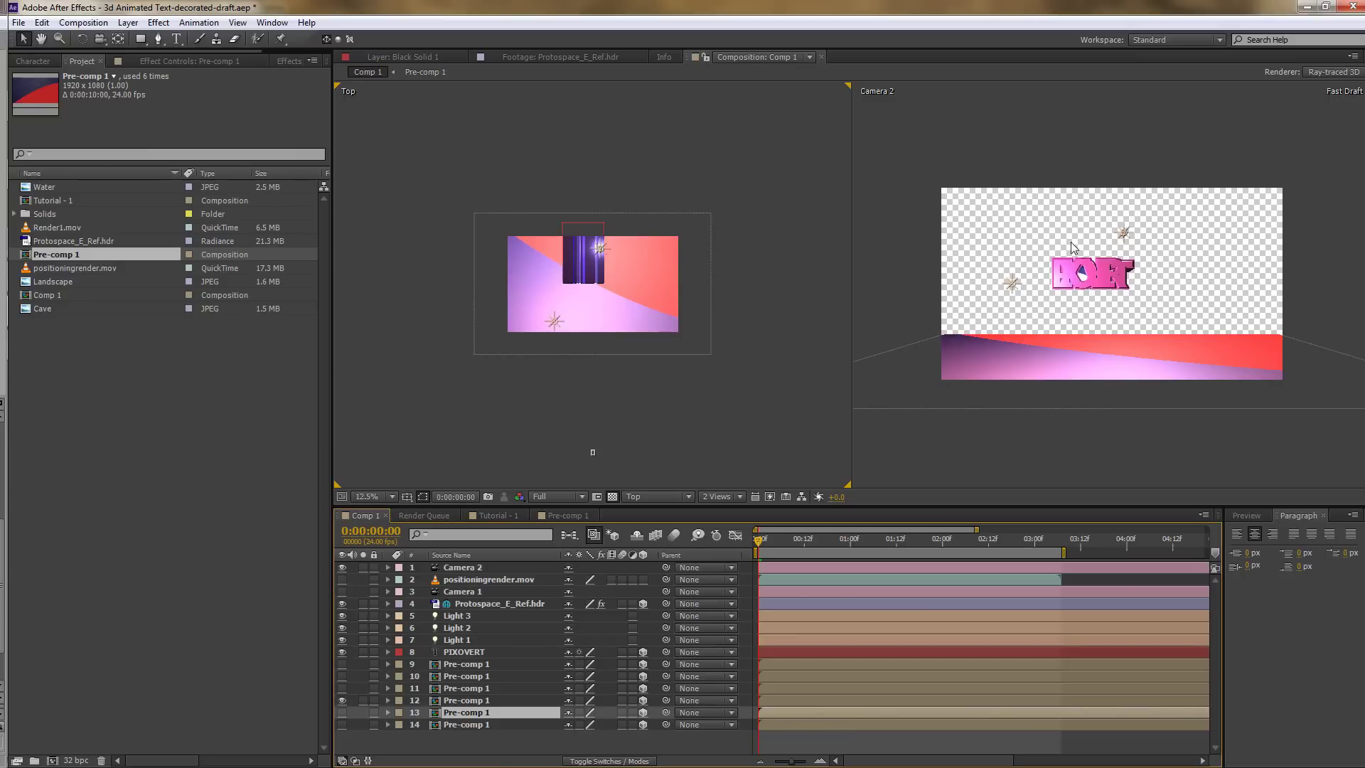
key("F2")
left_click(342, 713)
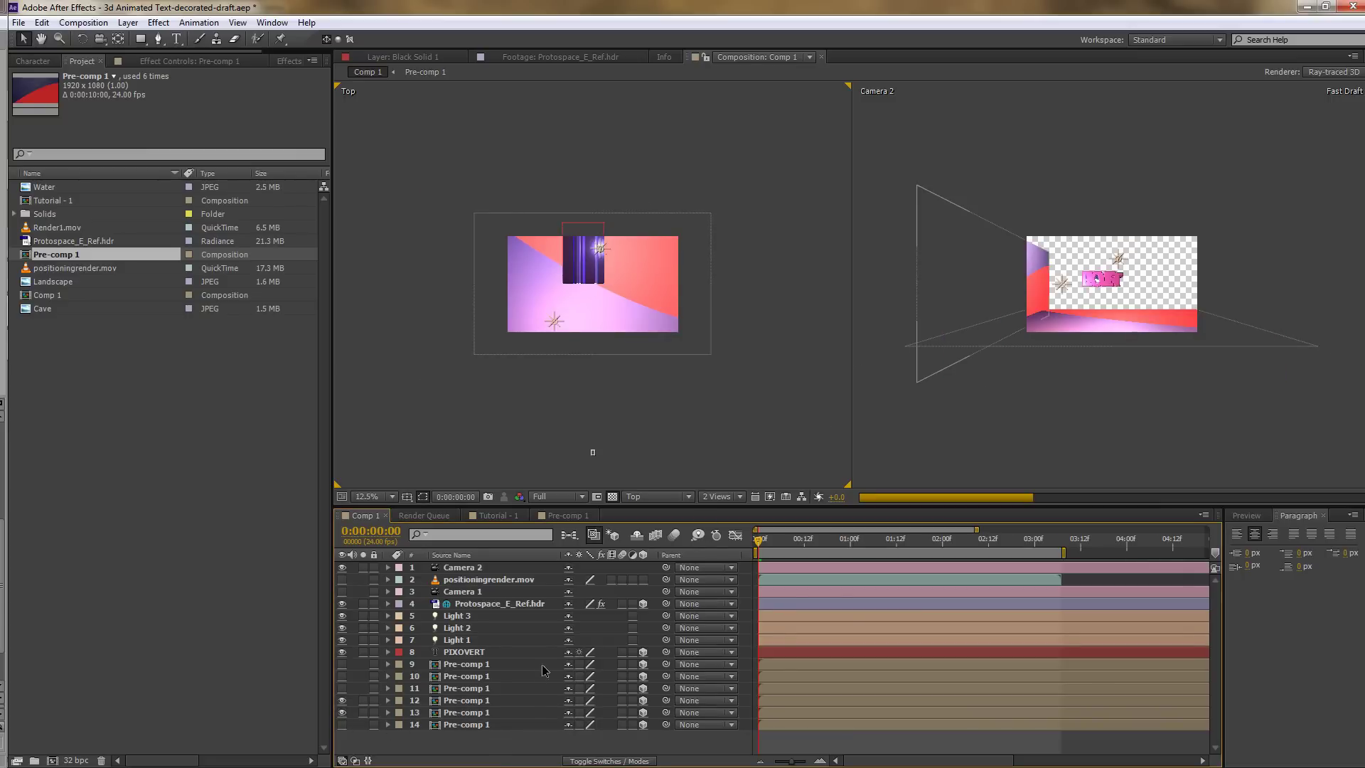
left_click(1031, 263)
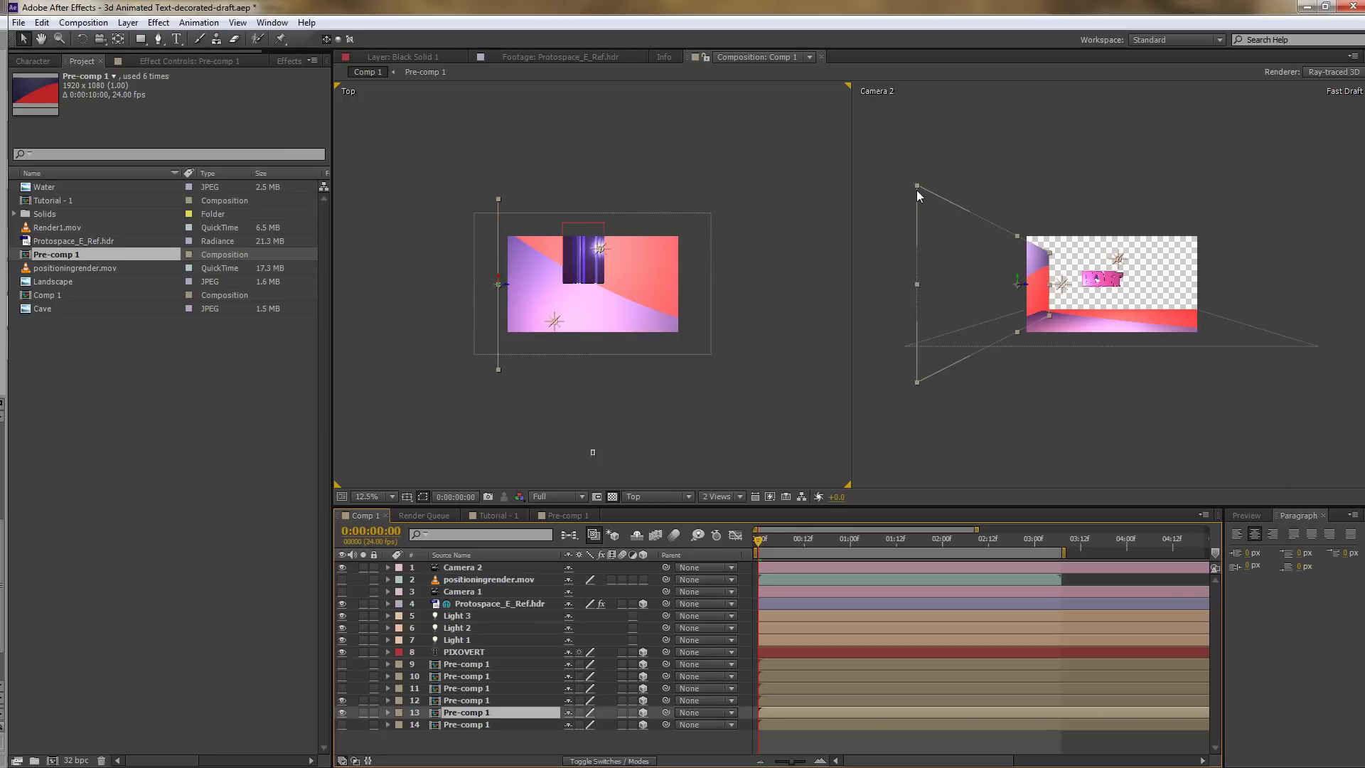
Step: Show layer 14 as the back wall and scale it up to fill behind the text
left_click_drag(915, 185, 882, 156)
left_click(484, 725)
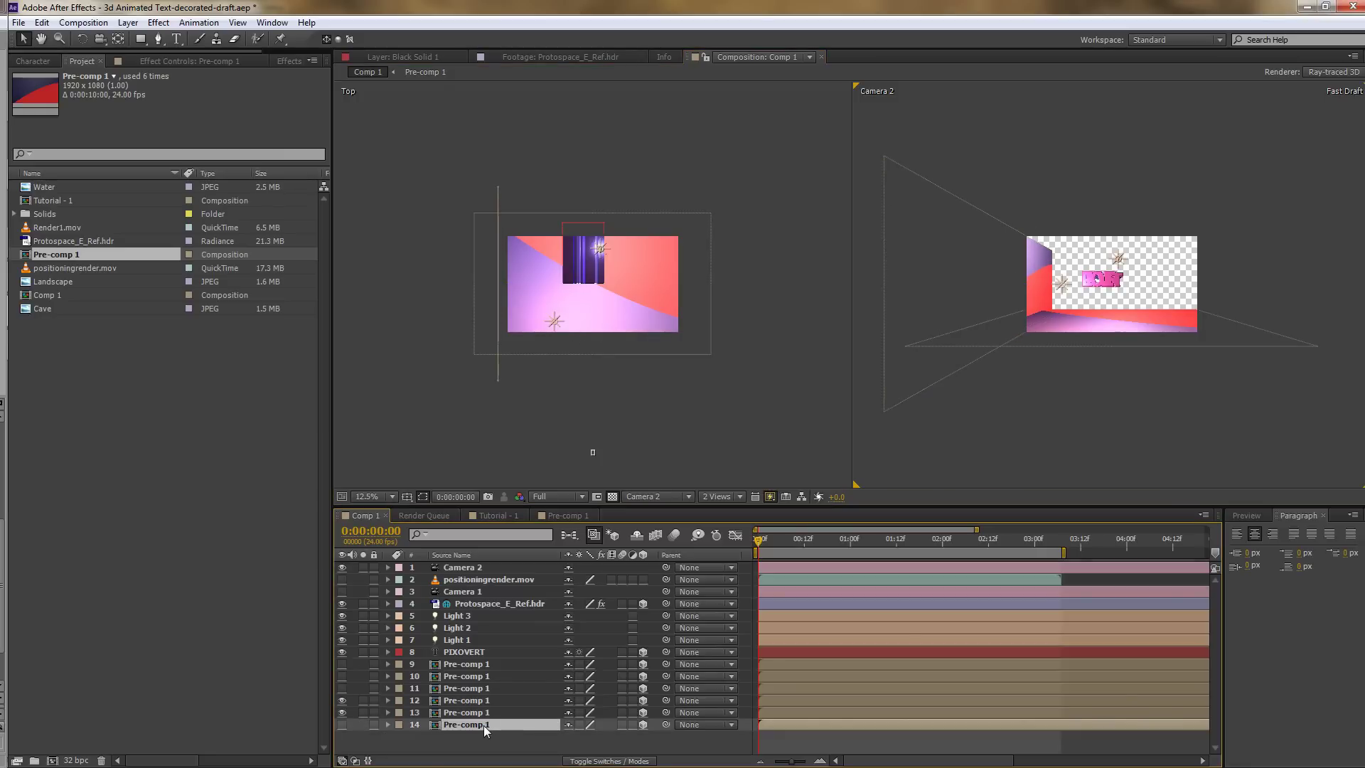
left_click(342, 726)
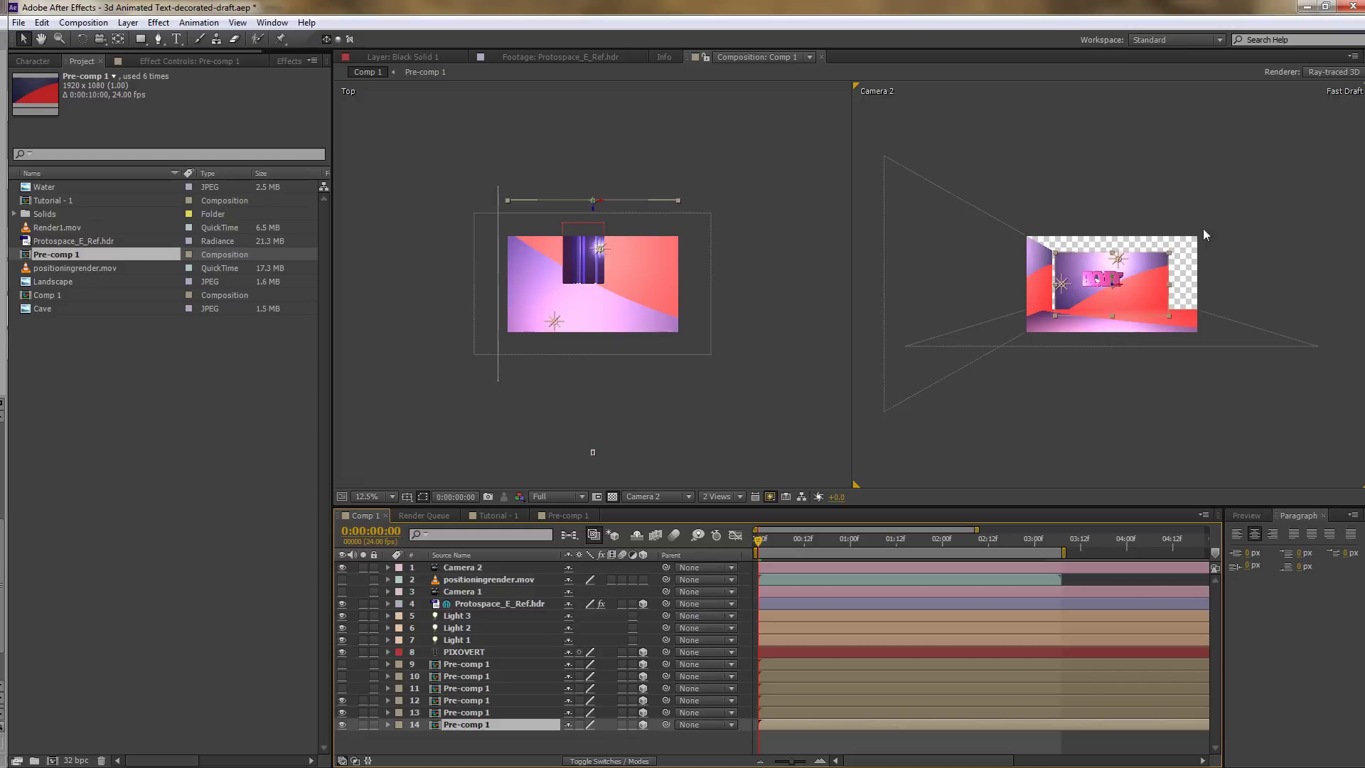
left_click_drag(1259, 195, 1245, 202)
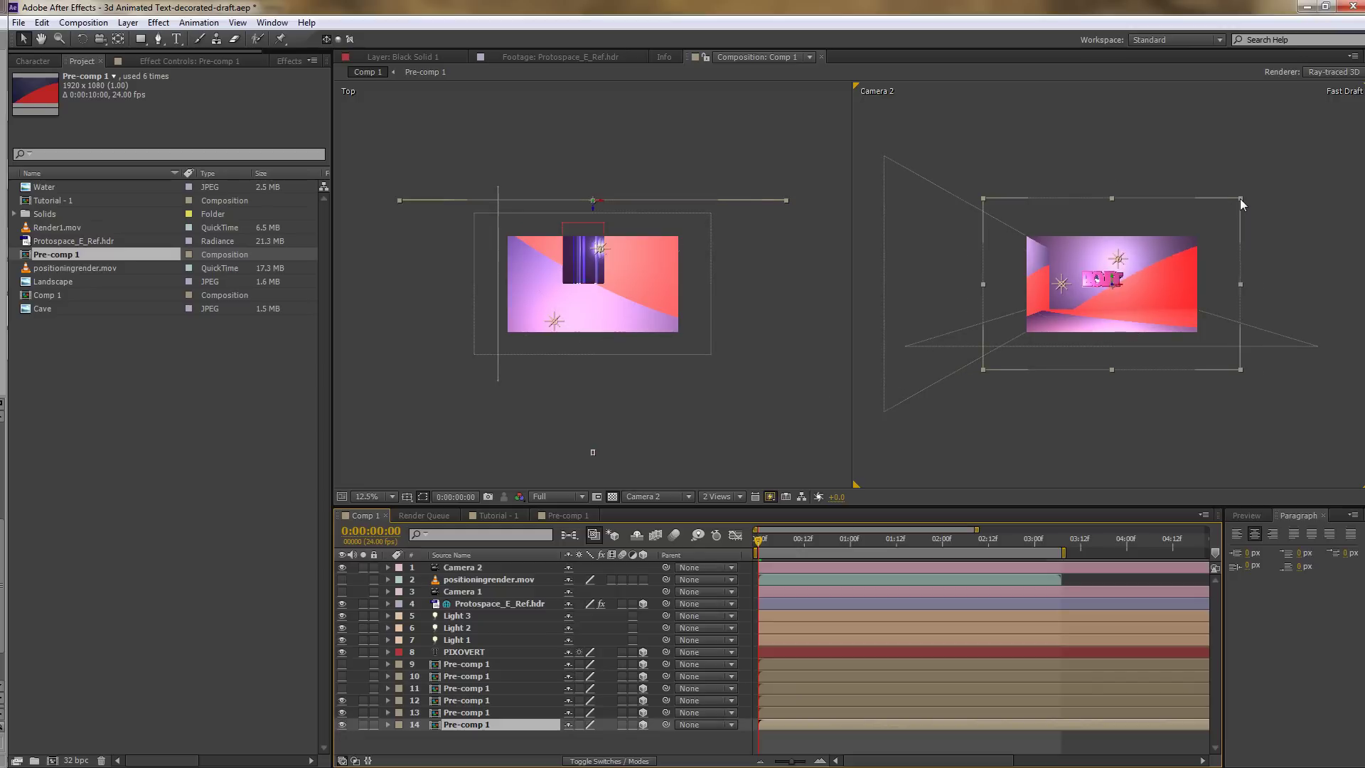
left_click(1241, 200)
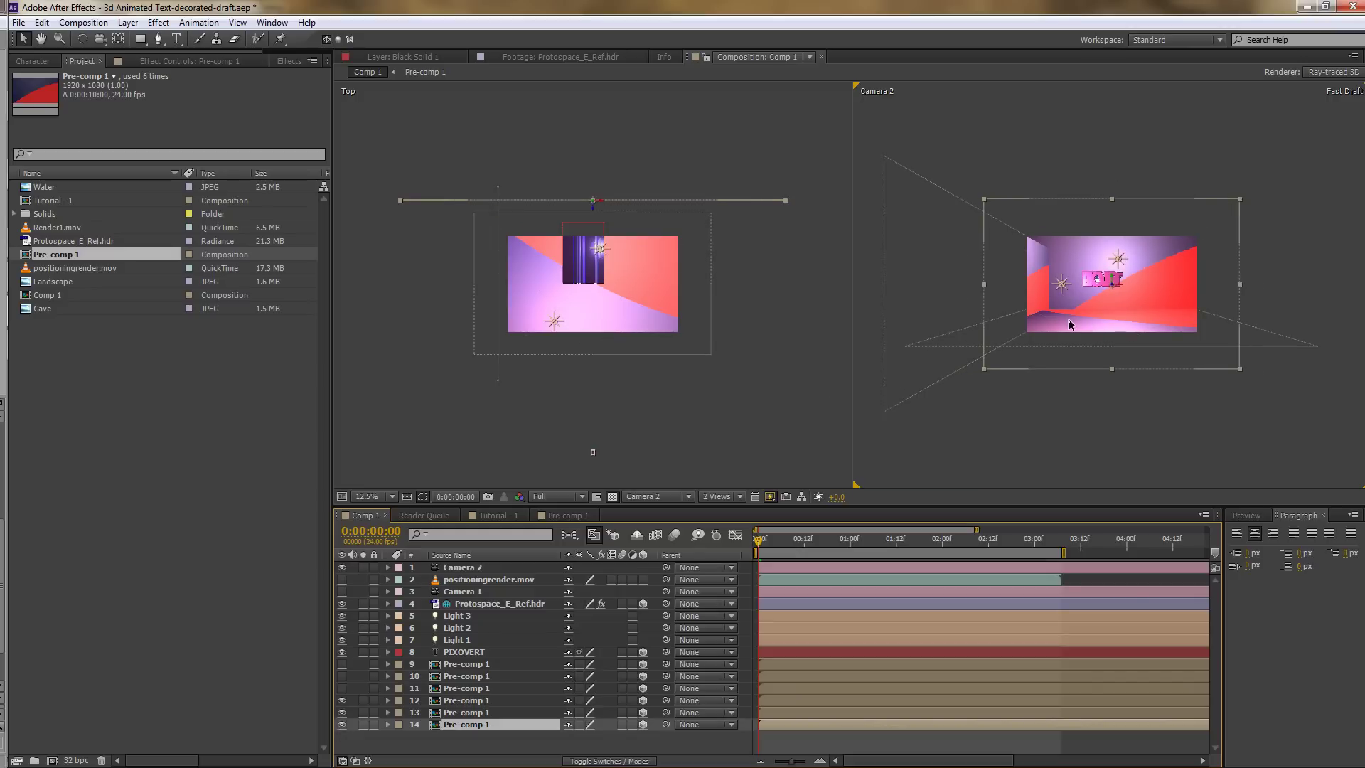
Step: Turn off Camera 2, turn on Camera 1, and view the scene through Camera 1
left_click(460, 569)
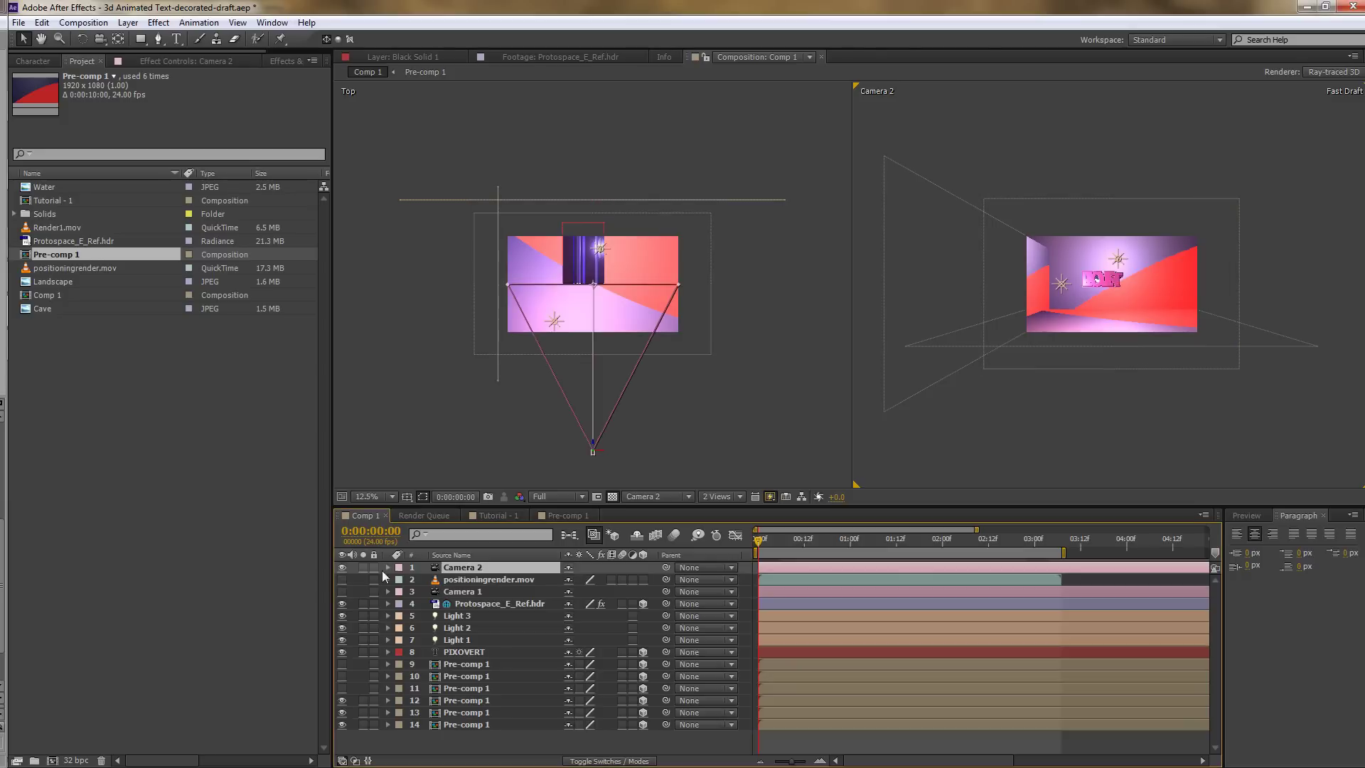
left_click(342, 568)
left_click(342, 592)
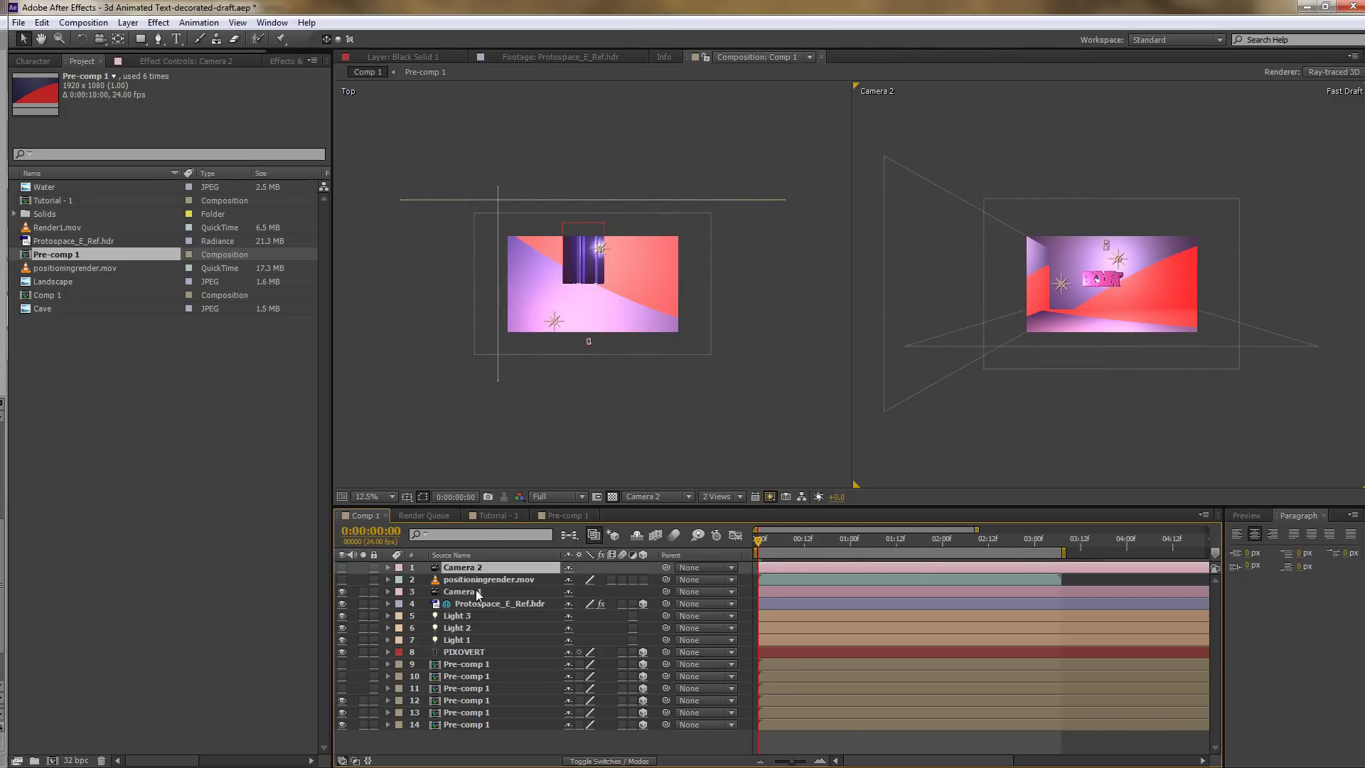
key("KP_3")
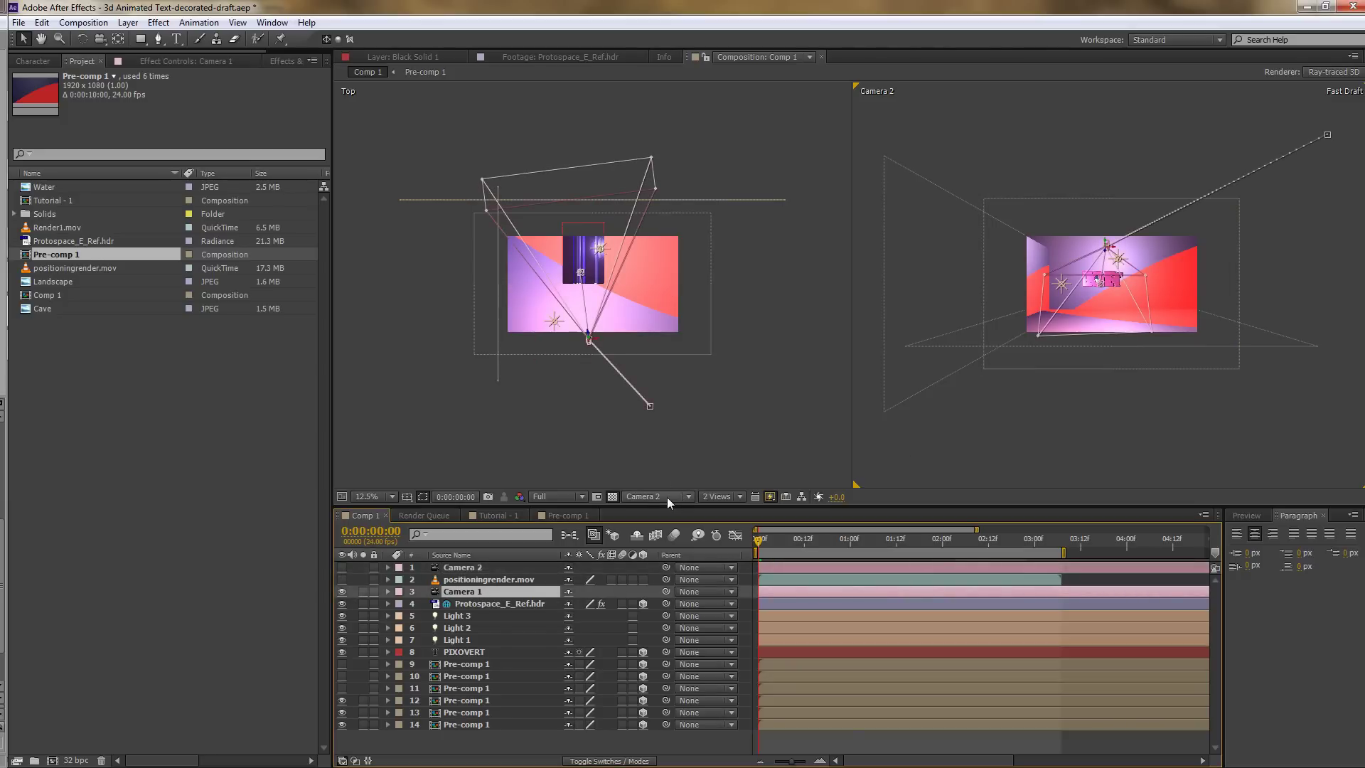
left_click(658, 497)
left_click(663, 550)
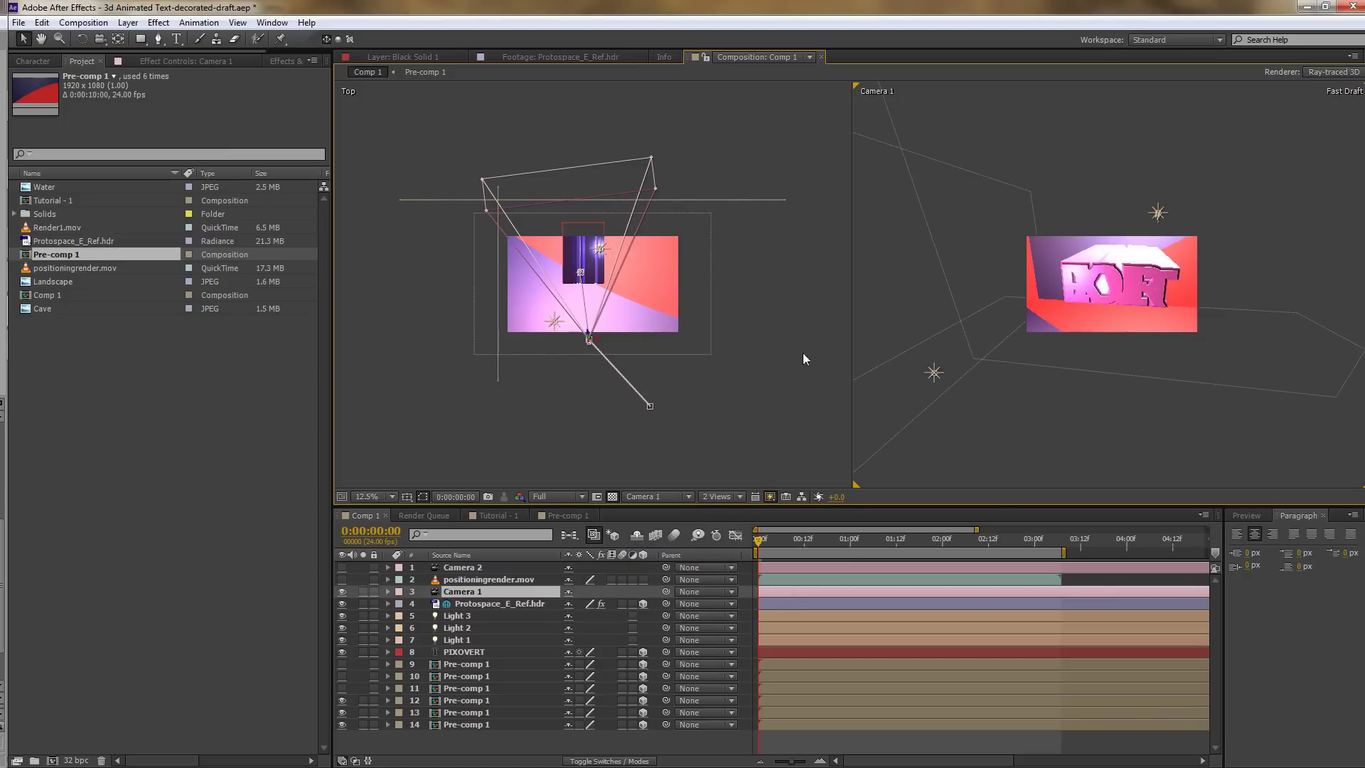
Step: Switch to a single 1 View layout at 25% zoom and scrub to 0:00:03:00
left_click(719, 497)
left_click(731, 510)
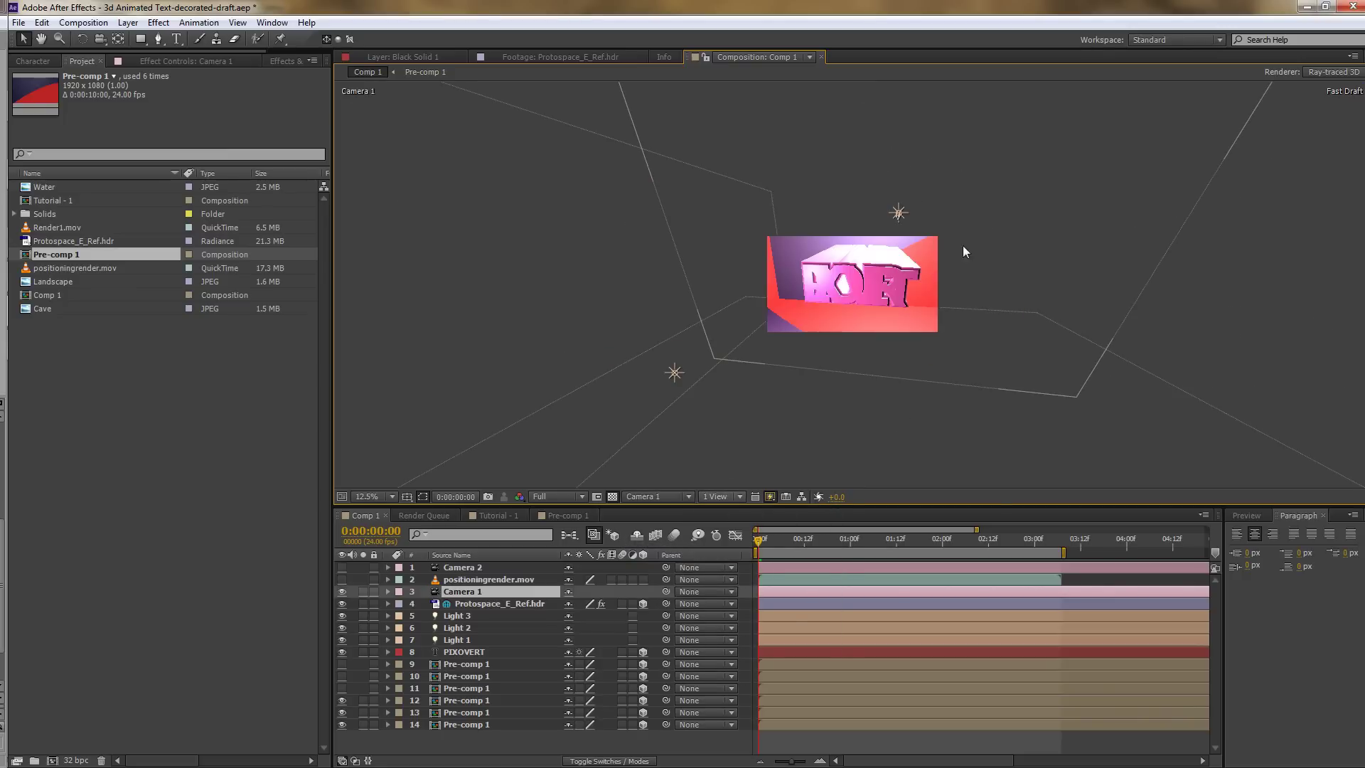
key("period")
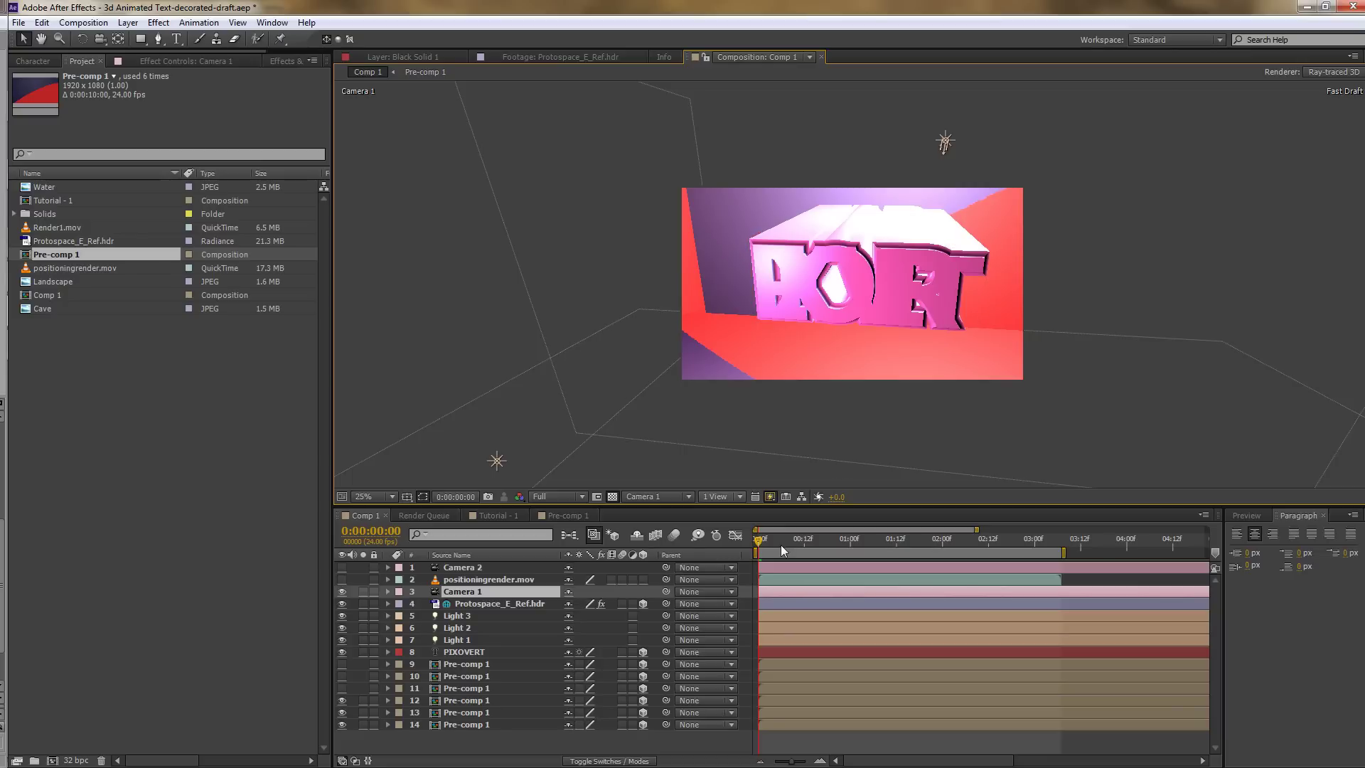
left_click_drag(761, 544, 1035, 531)
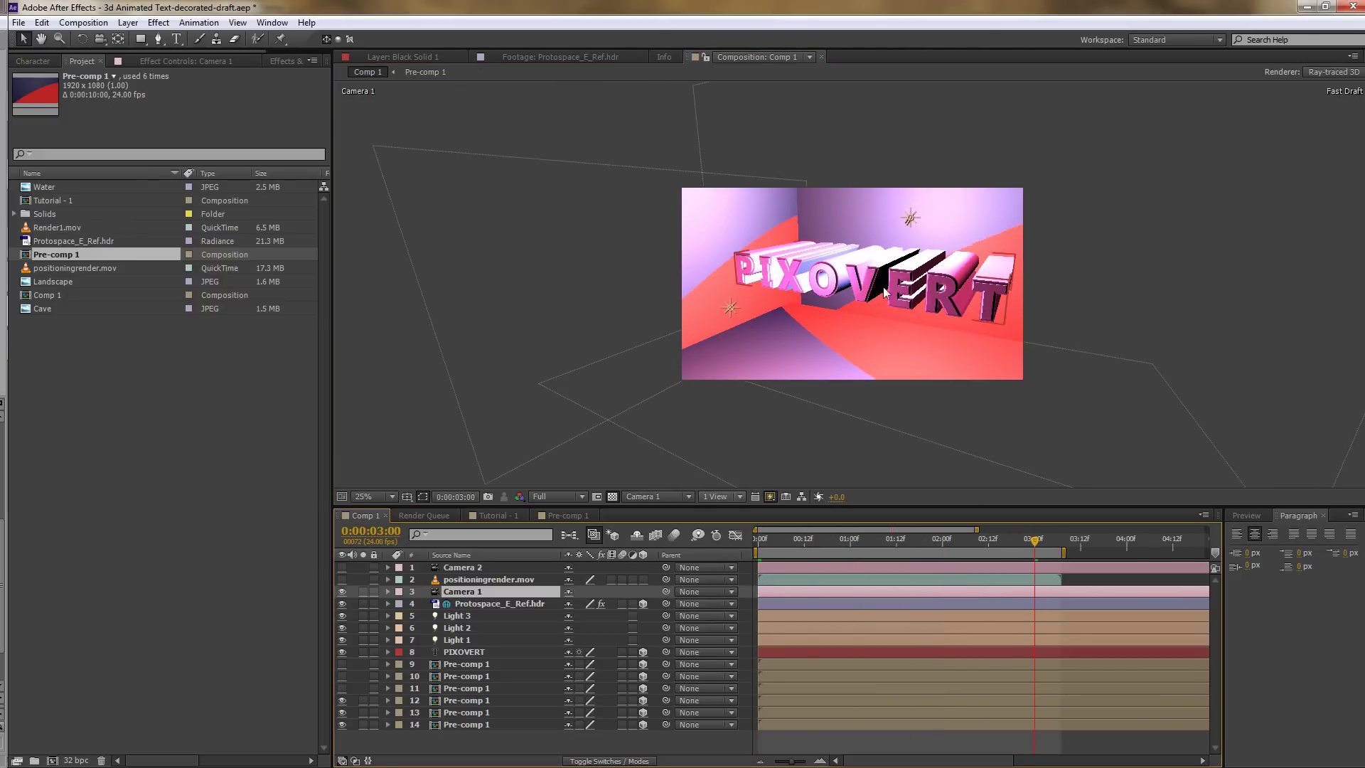
Step: Shift the layer 14 back wall up and right, and push the layer 13 side wall along its depth
left_click(1093, 220)
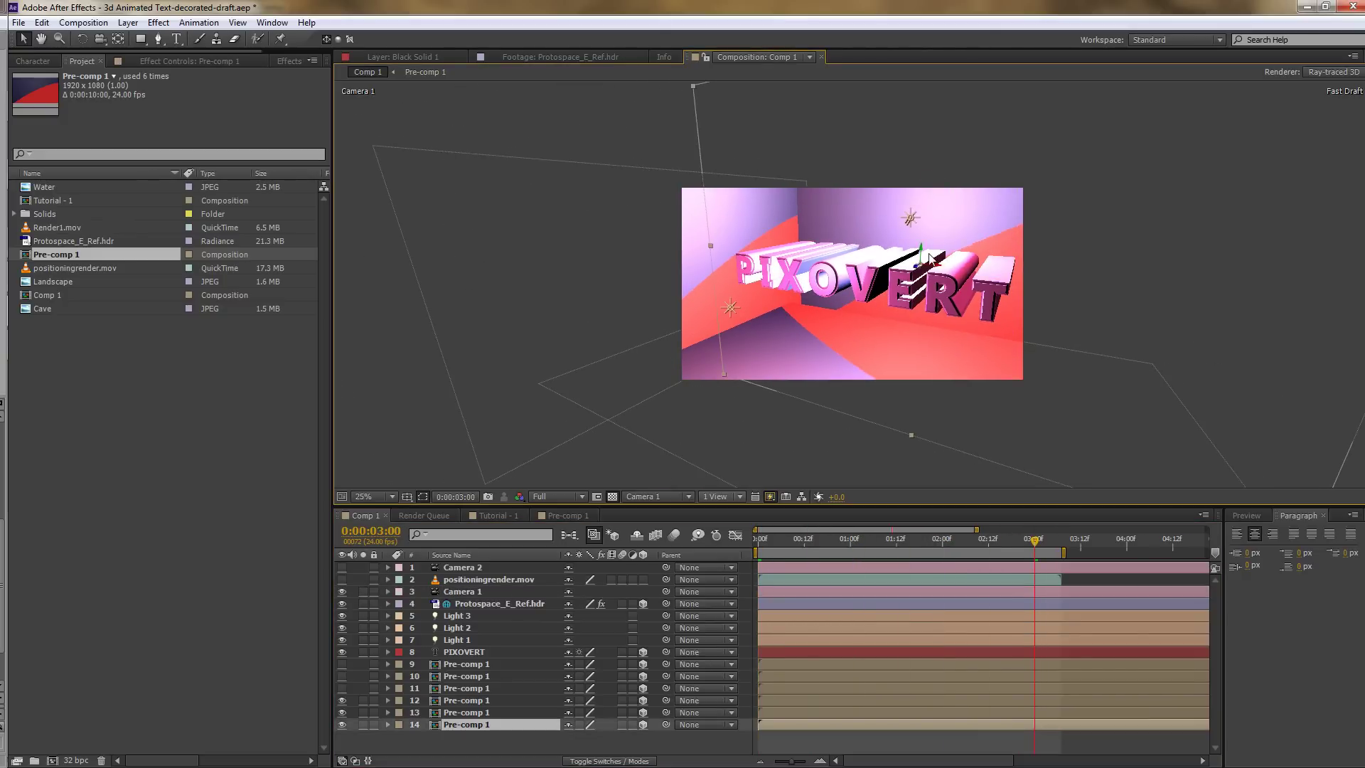
left_click_drag(918, 268, 982, 239)
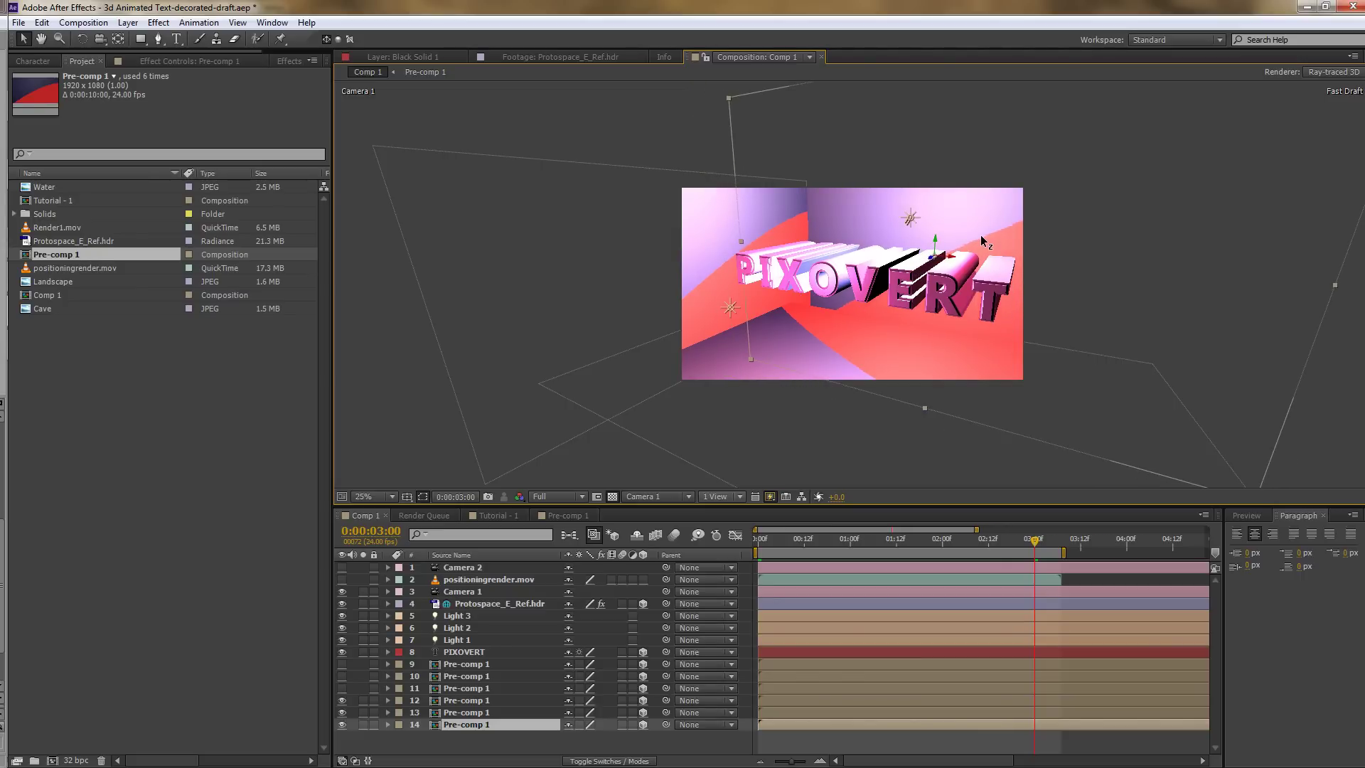
left_click(729, 307)
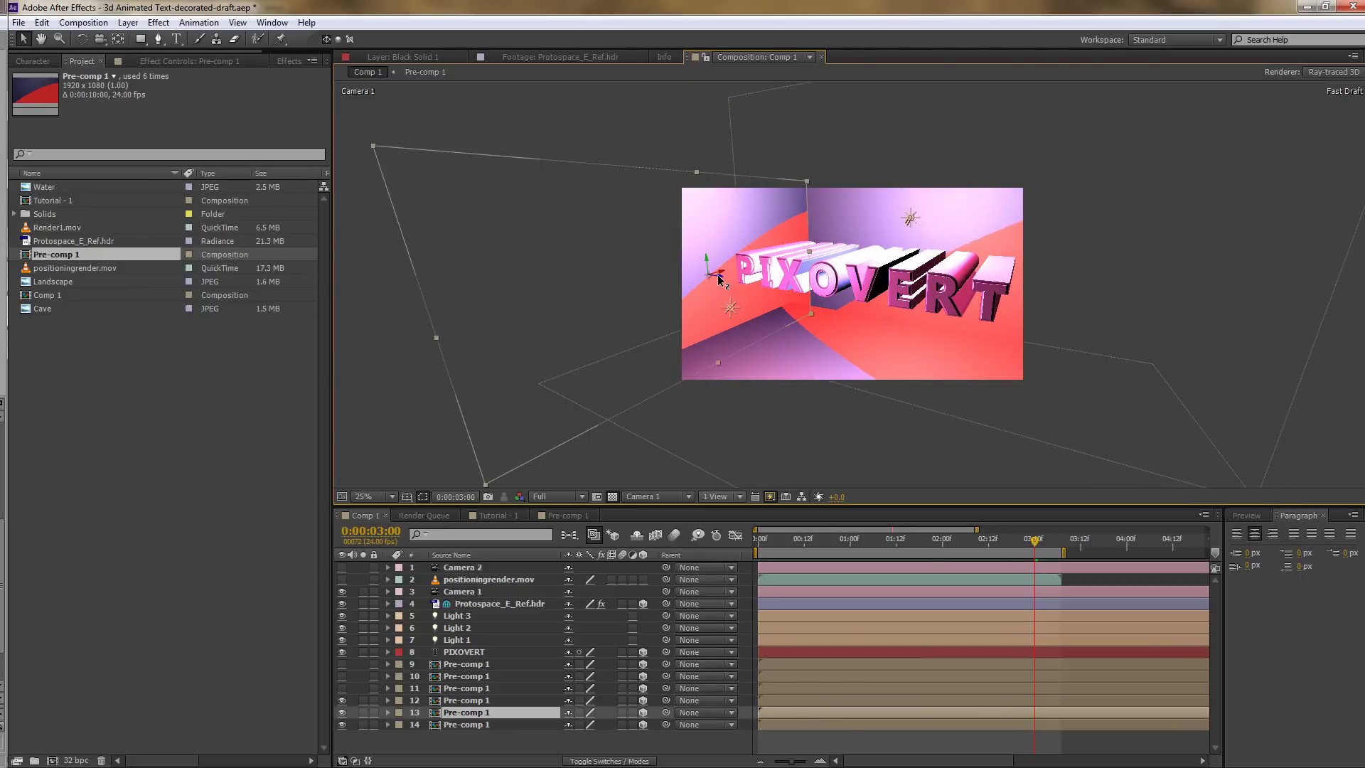
left_click_drag(720, 279, 754, 332)
Step: Set Fast Previews to Off (Final Quality) and fine-tune the layer 14 back wall's position
left_click(770, 496)
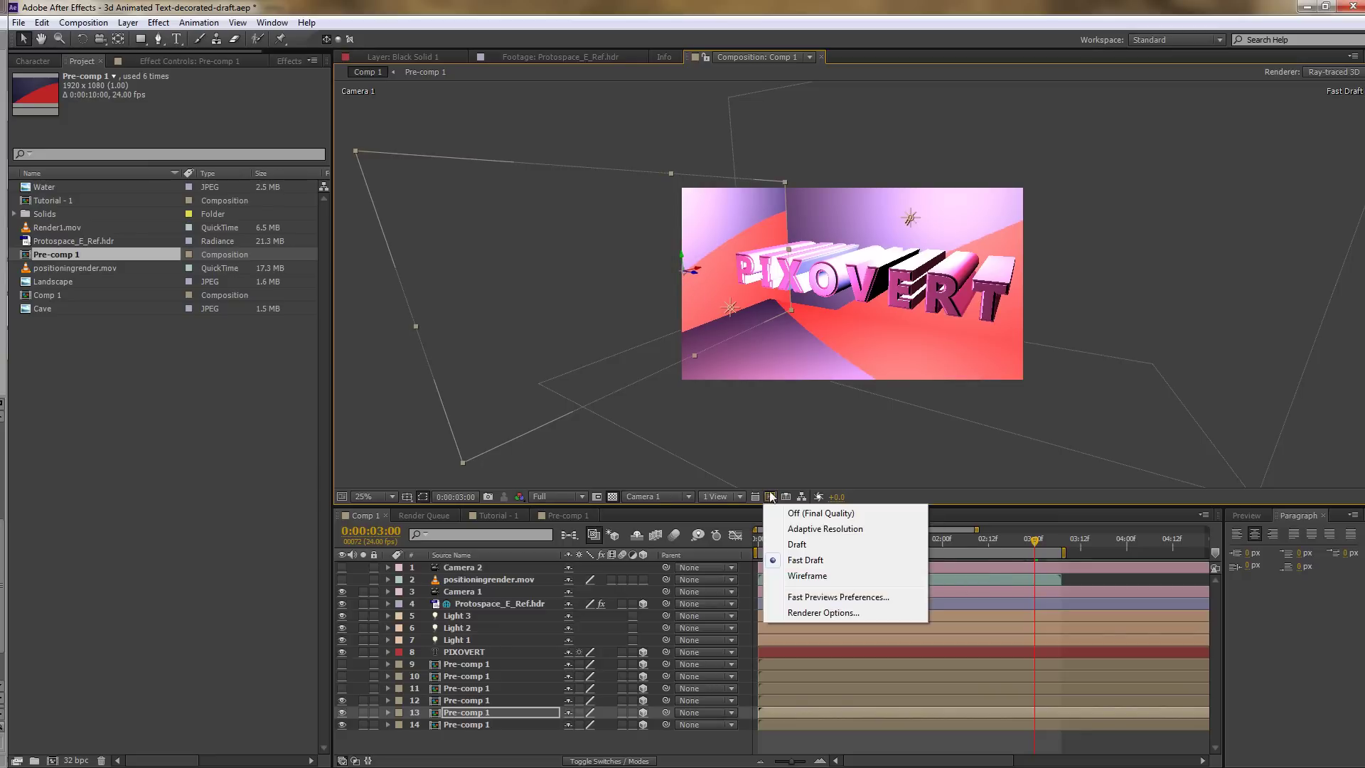
left_click(819, 513)
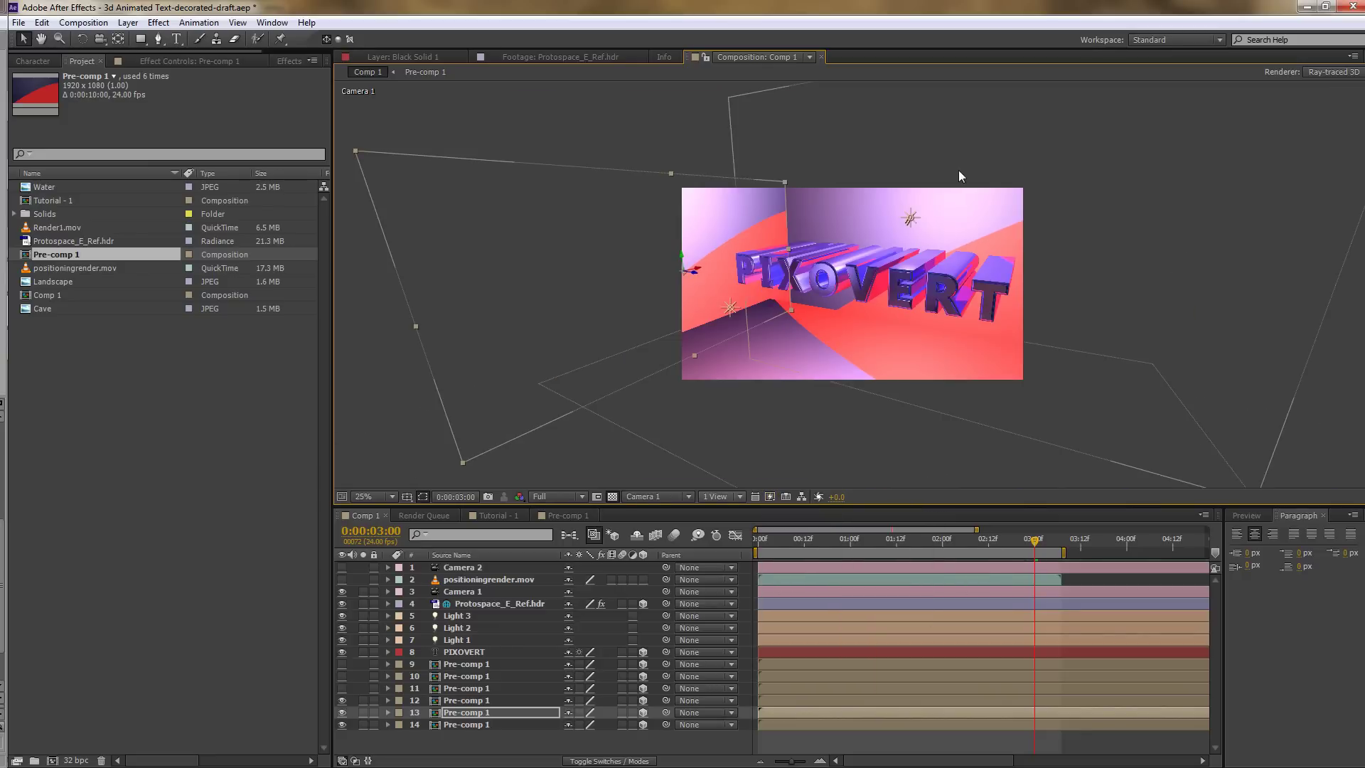
left_click(922, 320)
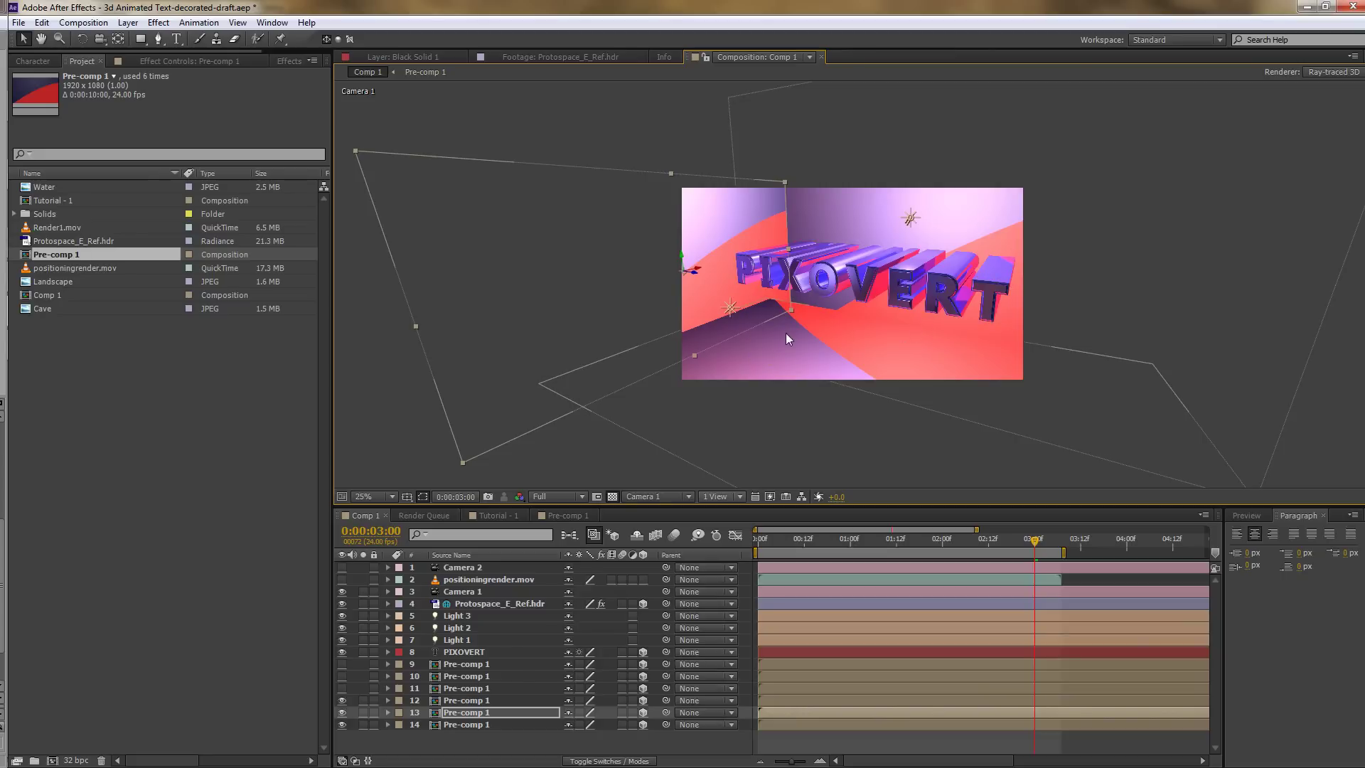
left_click(926, 262)
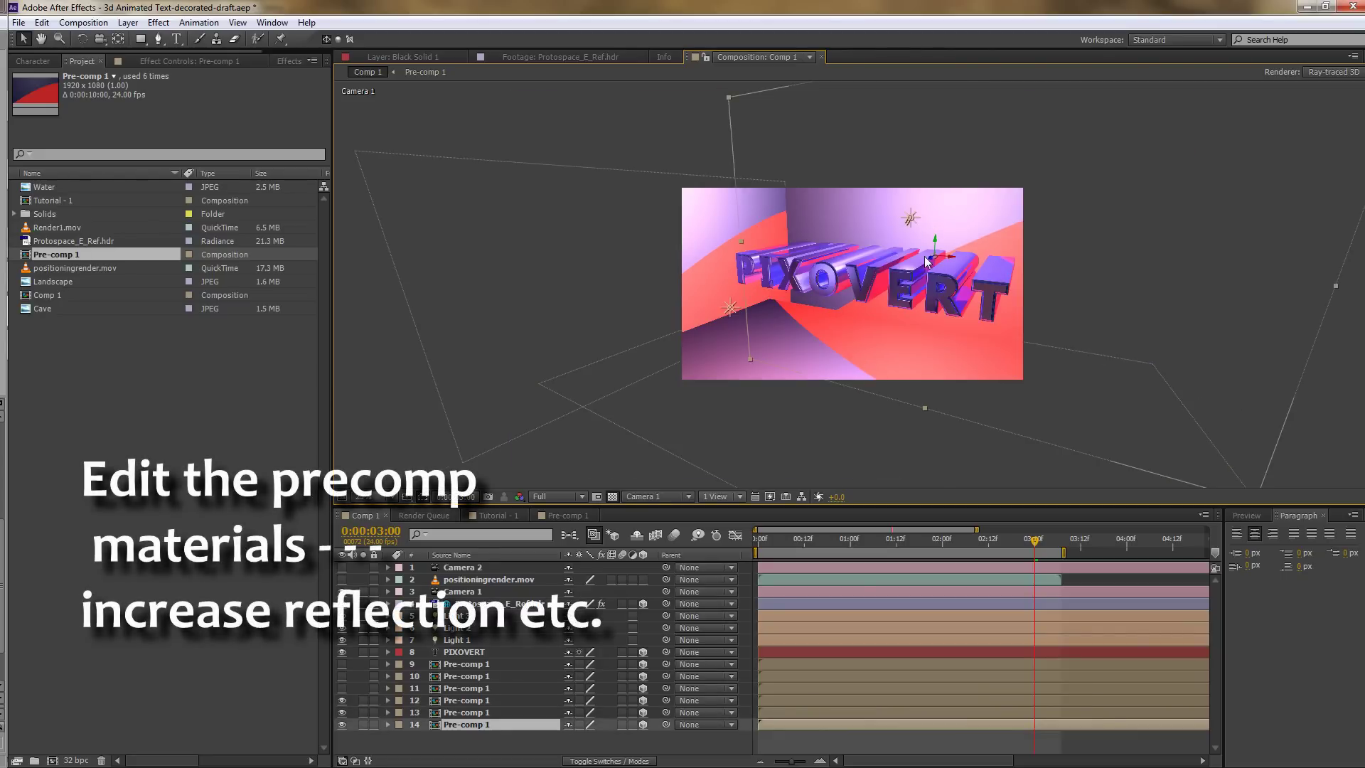
left_click_drag(926, 262, 997, 147)
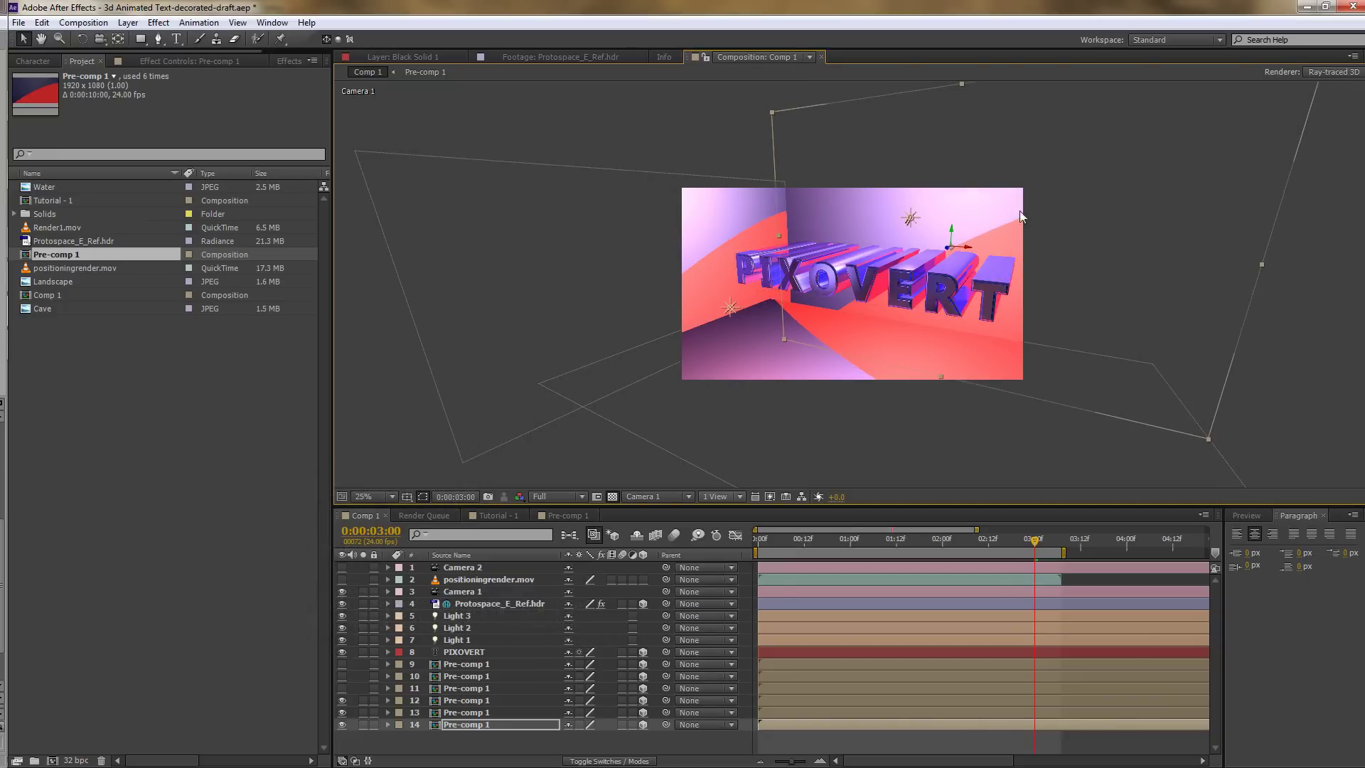
left_click_drag(950, 211, 949, 202)
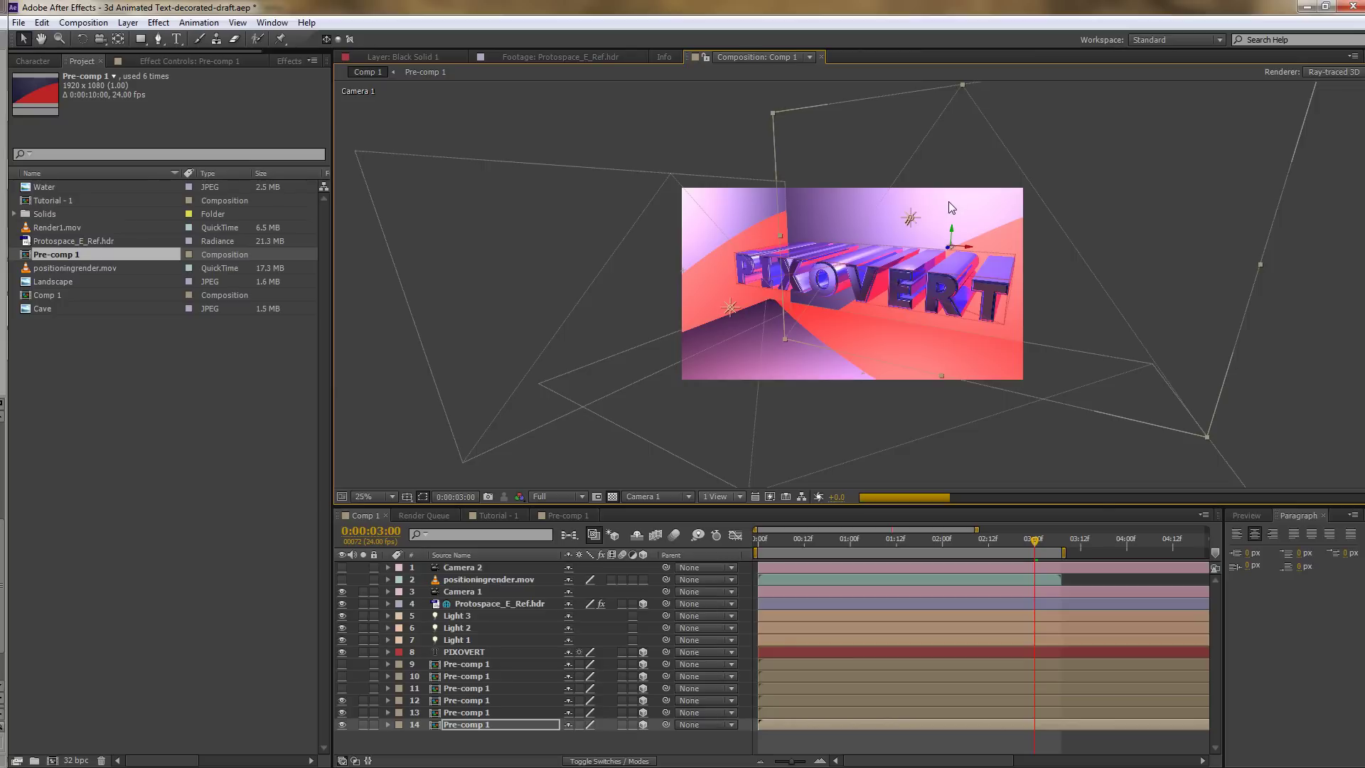